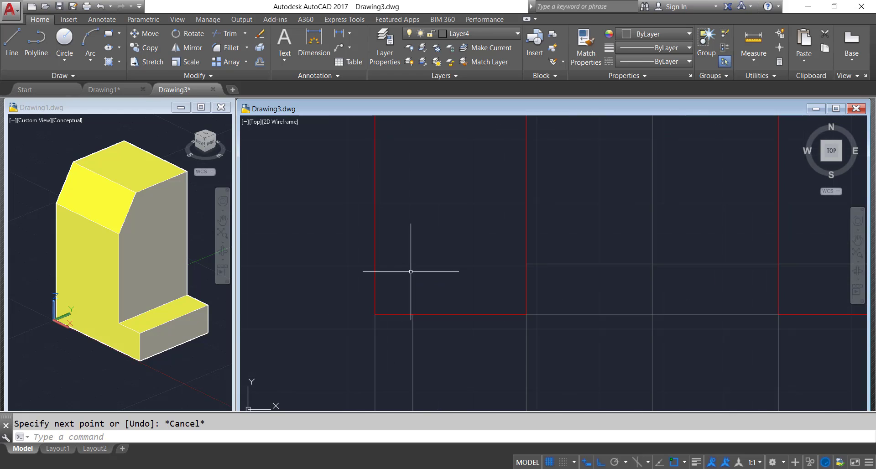
# Step: Copy the front view's red horizontal edge line straight up a short distance from its endpoint
pyautogui.click(151, 48)
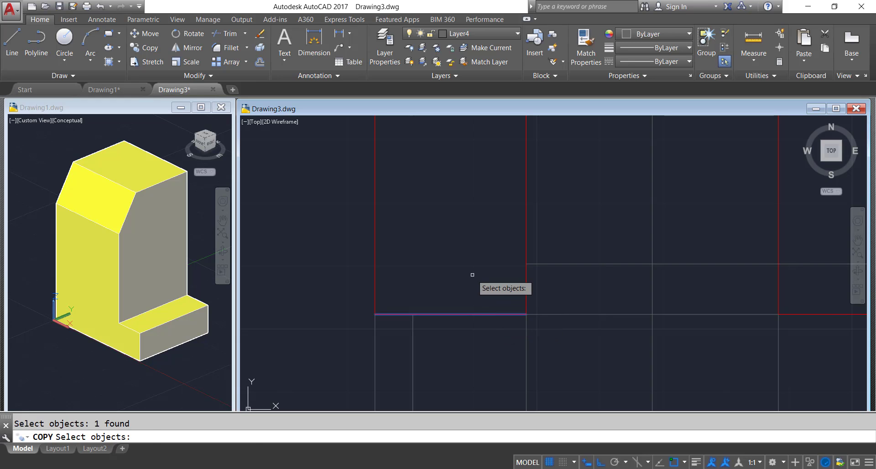
pyautogui.press('Return')
pyautogui.click(526, 314)
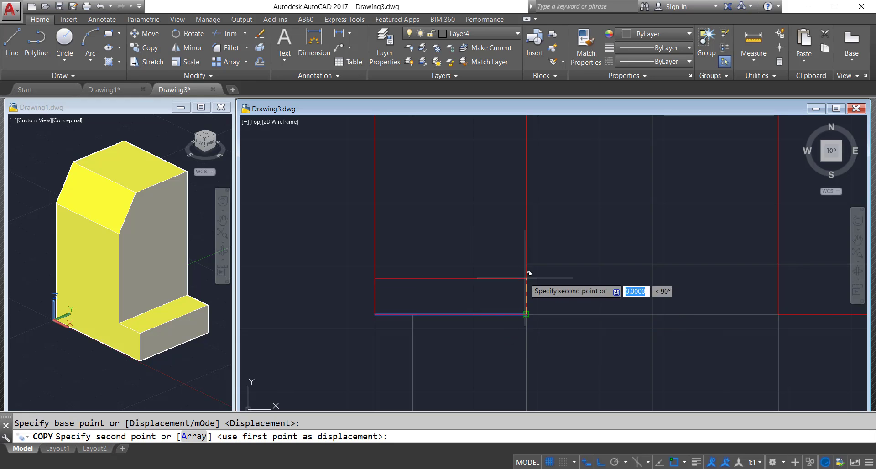
pyautogui.click(526, 264)
pyautogui.press('Escape')
pyautogui.scroll(-3, 512, 265)
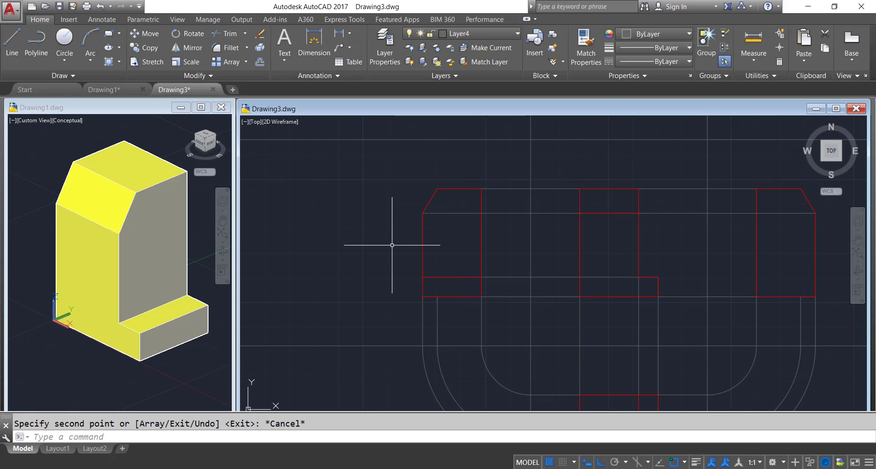
pyautogui.scroll(2, 393, 244)
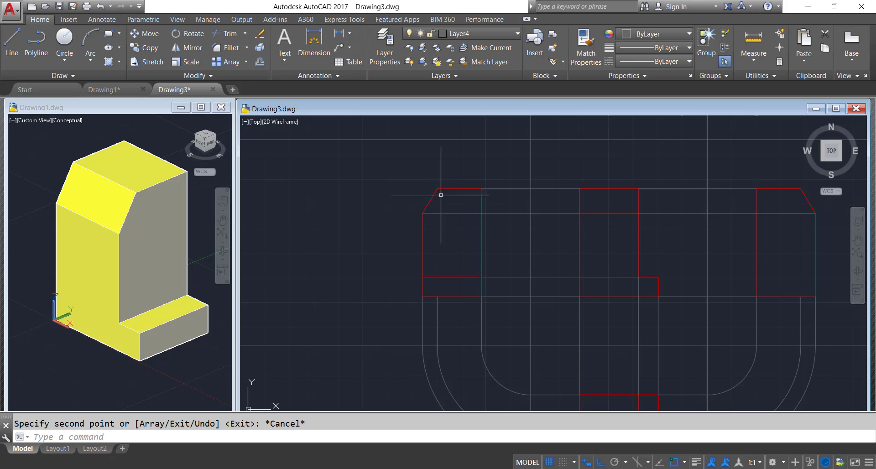
# Step: Stretch the short grey vertical line's top end up to the red view's top corner
pyautogui.click(437, 311)
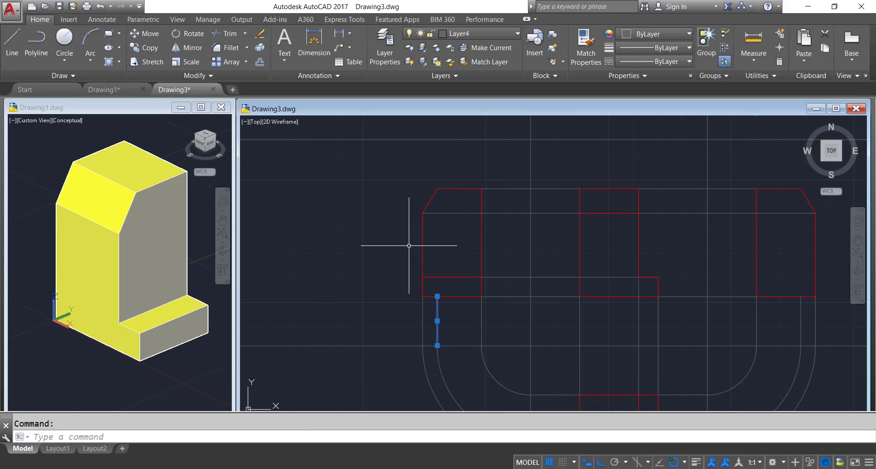
pyautogui.click(437, 296)
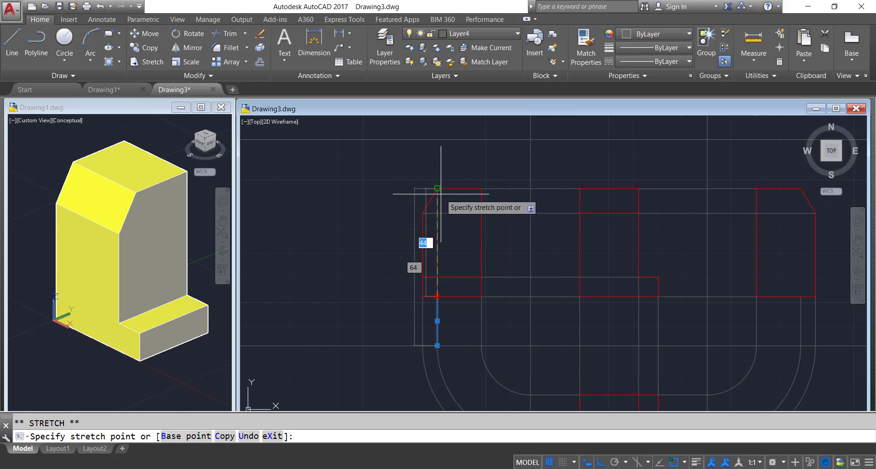
pyautogui.click(441, 194)
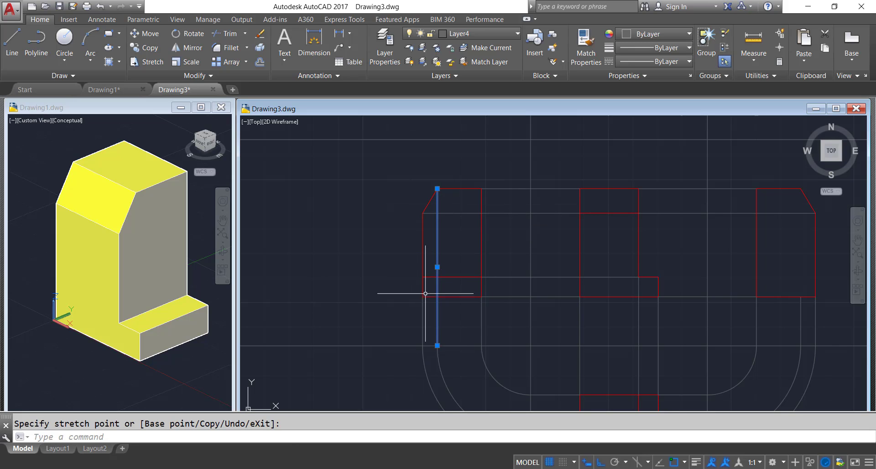
pyautogui.press('Escape')
pyautogui.scroll(-3, 352, 219)
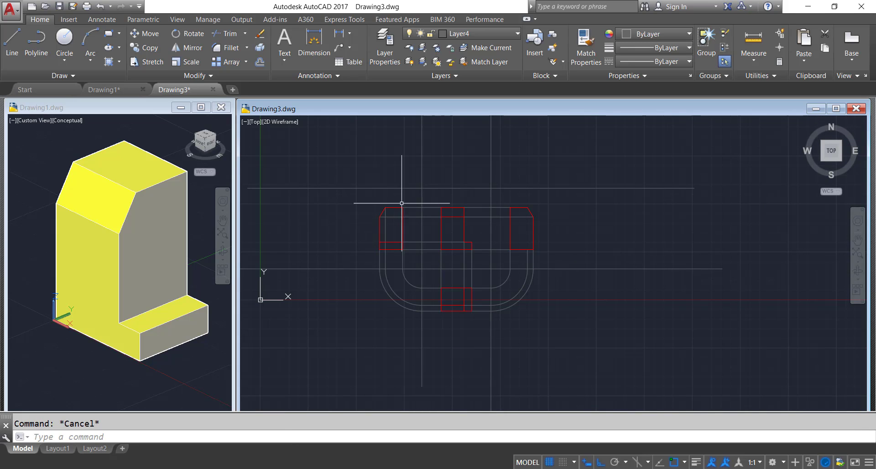
pyautogui.scroll(3, 526, 251)
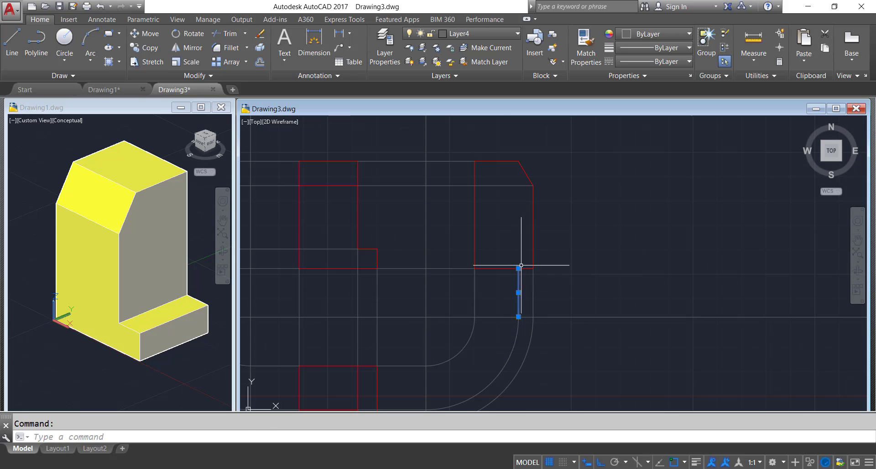
pyautogui.click(518, 268)
pyautogui.scroll(-4, 639, 255)
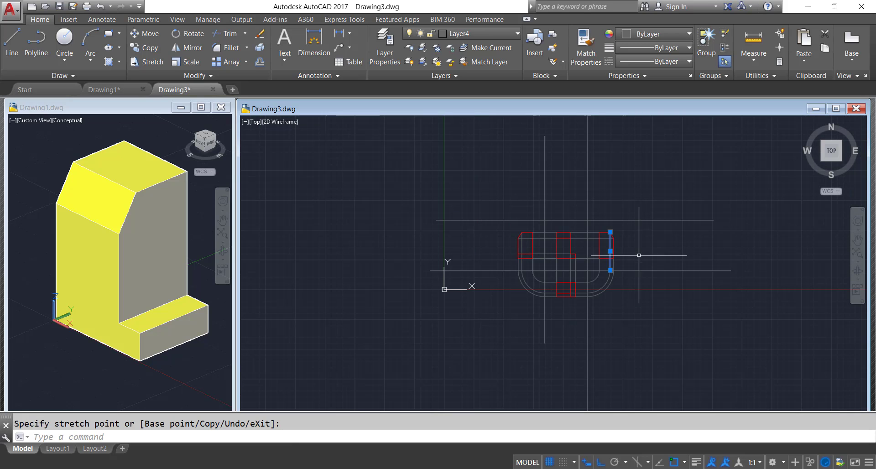
pyautogui.press('Escape')
pyautogui.scroll(4, 529, 240)
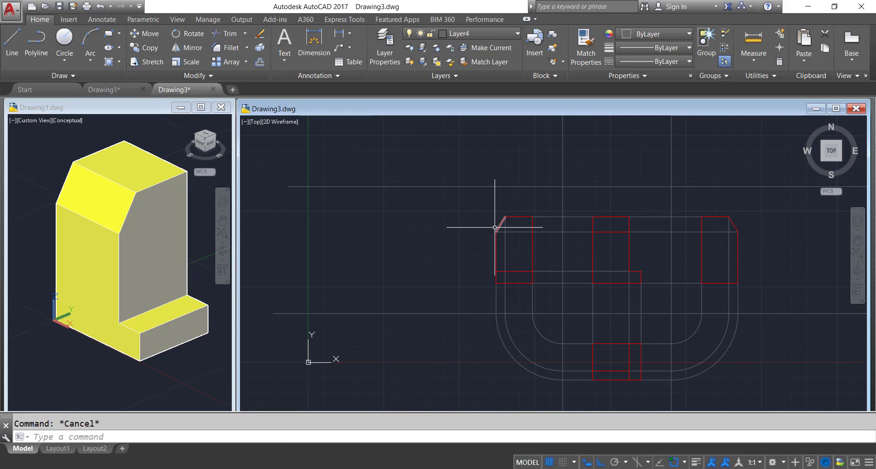
pyautogui.scroll(-2, 475, 265)
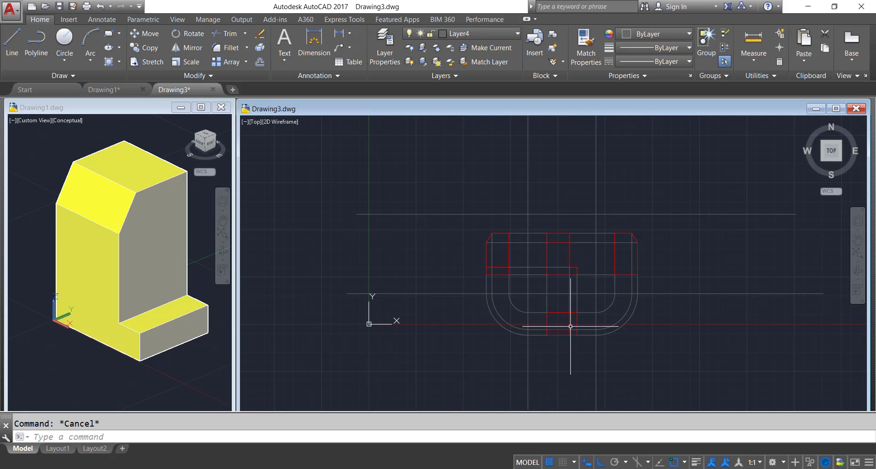
pyautogui.scroll(2, 578, 328)
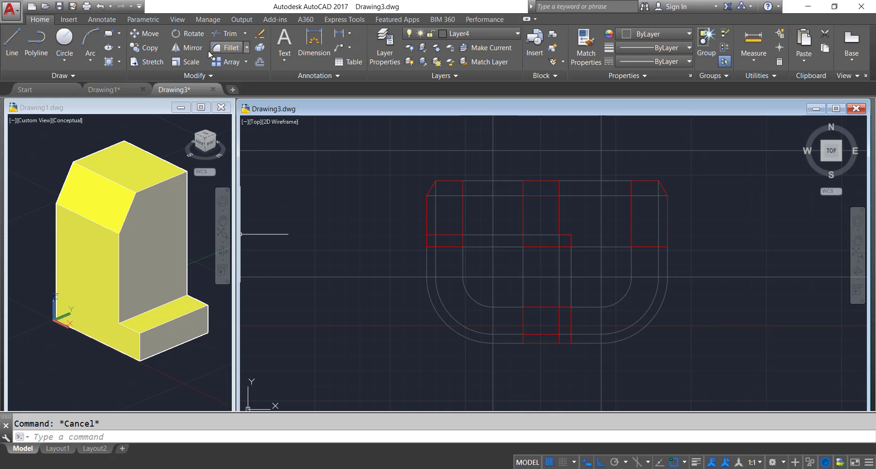
# Step: Start a mirror and window-select the left arcs, the bottom red box and the right arcs
pyautogui.click(188, 50)
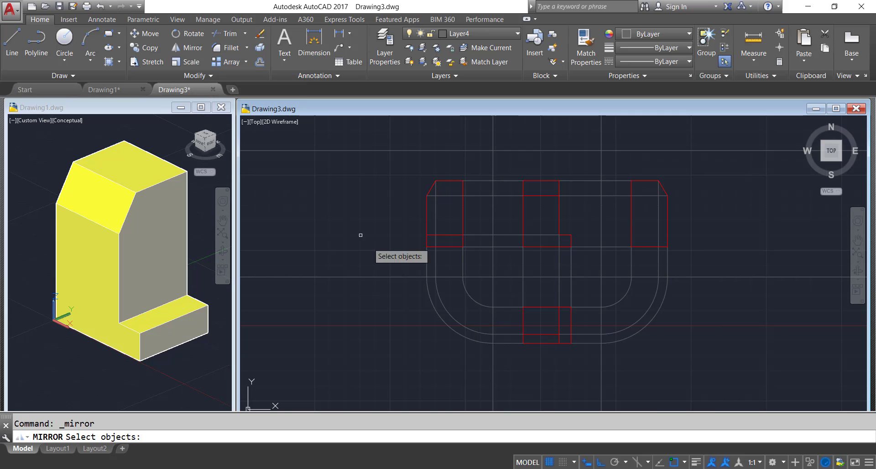
pyautogui.click(479, 299)
pyautogui.click(427, 347)
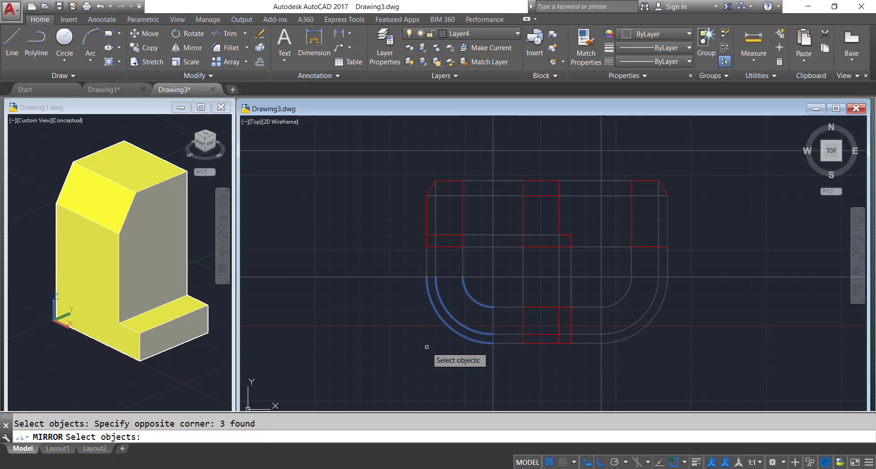
pyautogui.click(513, 296)
pyautogui.click(585, 367)
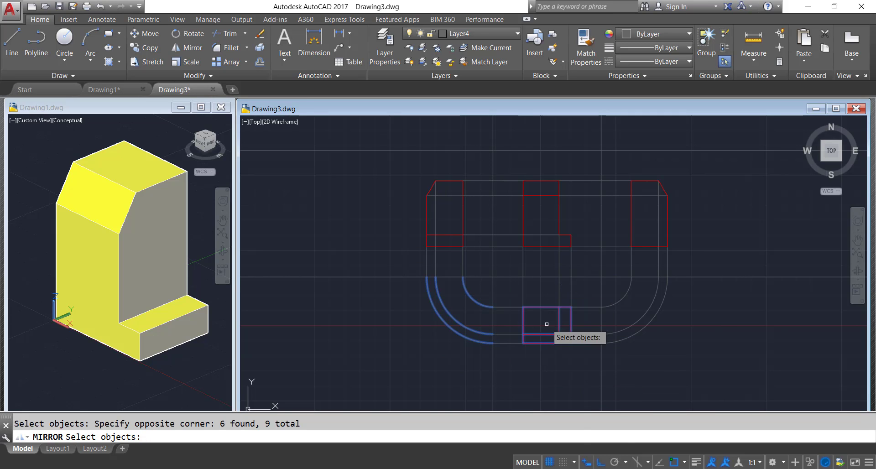
pyautogui.click(670, 354)
pyautogui.click(619, 295)
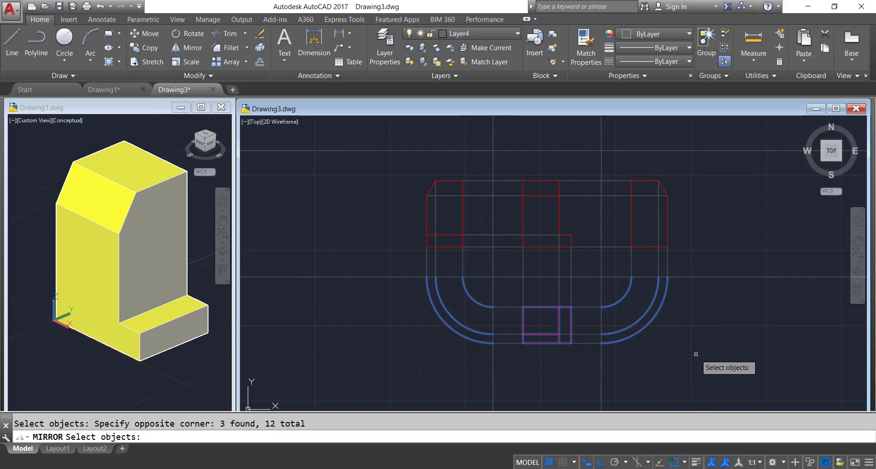
pyautogui.press('Return')
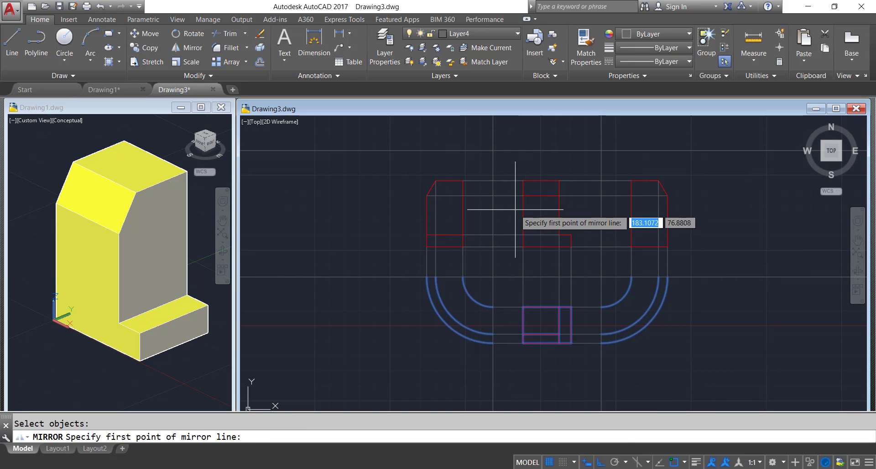
# Step: Mirror them across a horizontal line through a midpoint, keeping the originals
pyautogui.keyDown('shift'); pyautogui.rightClick(517, 208); pyautogui.keyUp('shift')
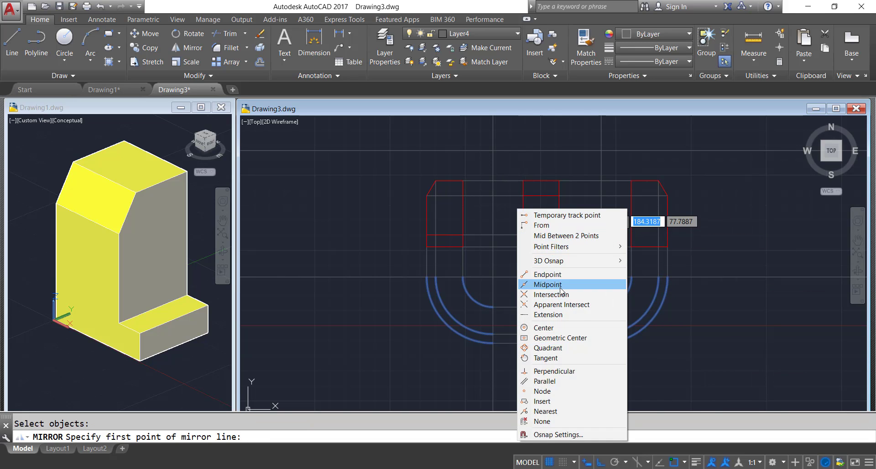
pyautogui.click(561, 285)
pyautogui.click(516, 212)
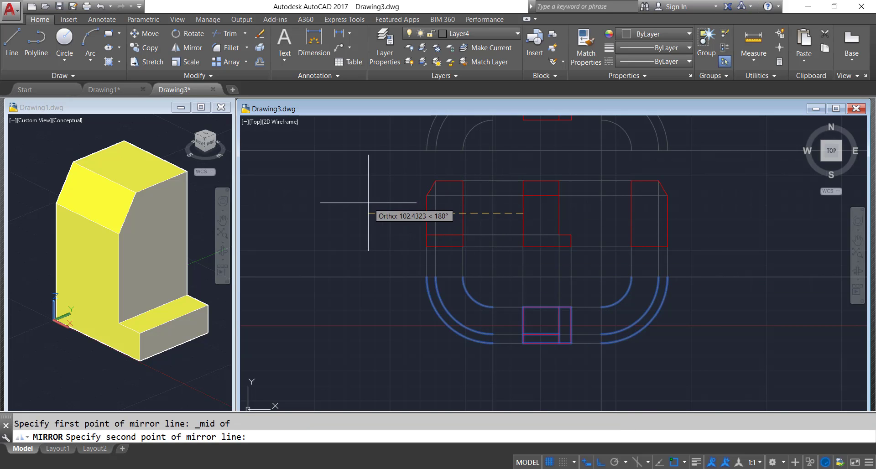
pyautogui.click(352, 219)
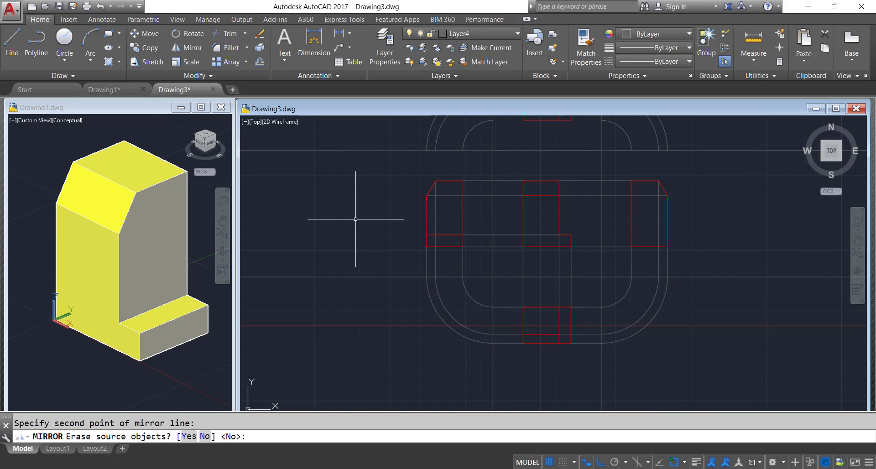
pyautogui.press('Return')
pyautogui.scroll(-3, 396, 308)
pyautogui.scroll(2, 438, 248)
pyautogui.scroll(3, 453, 228)
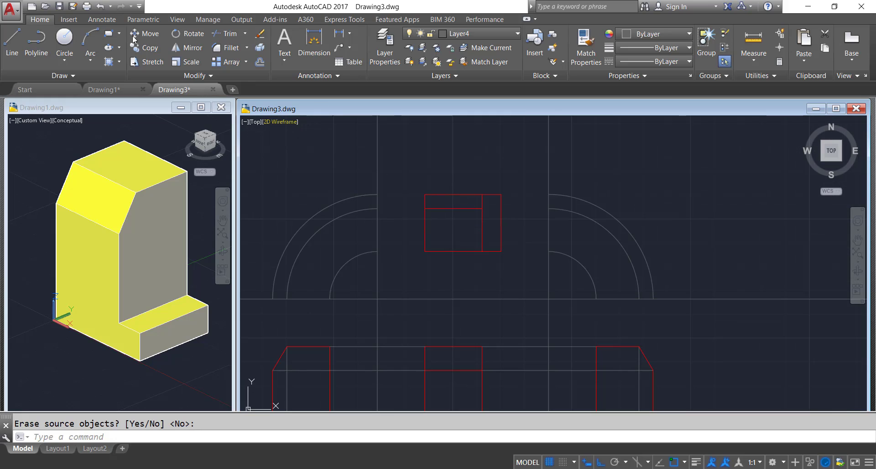
# Step: Draw lines joining the left and right arc ends to the red rectangle's corners
pyautogui.click(13, 47)
pyautogui.click(378, 194)
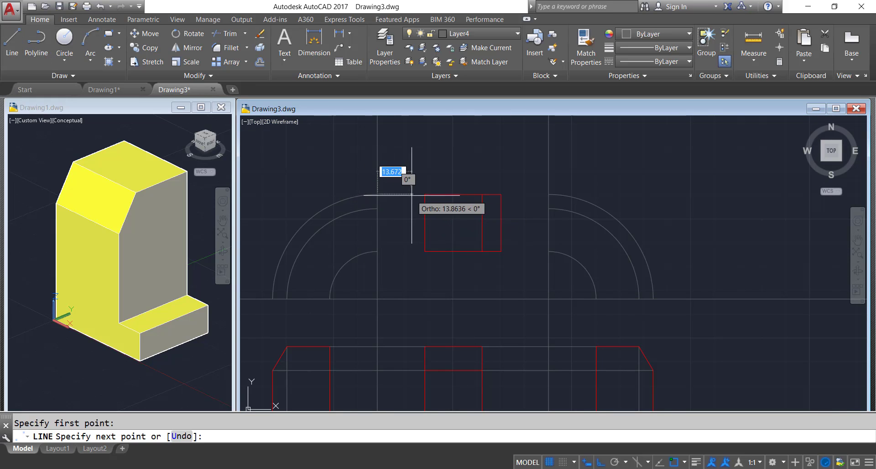
pyautogui.click(424, 194)
pyautogui.press('Return')
pyautogui.press('Return')
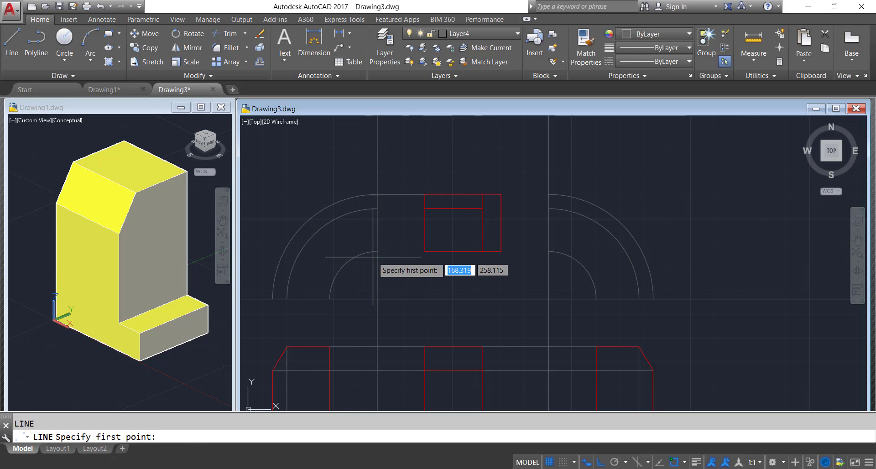
pyautogui.click(377, 250)
pyautogui.click(425, 251)
pyautogui.press('Return')
pyautogui.press('Return')
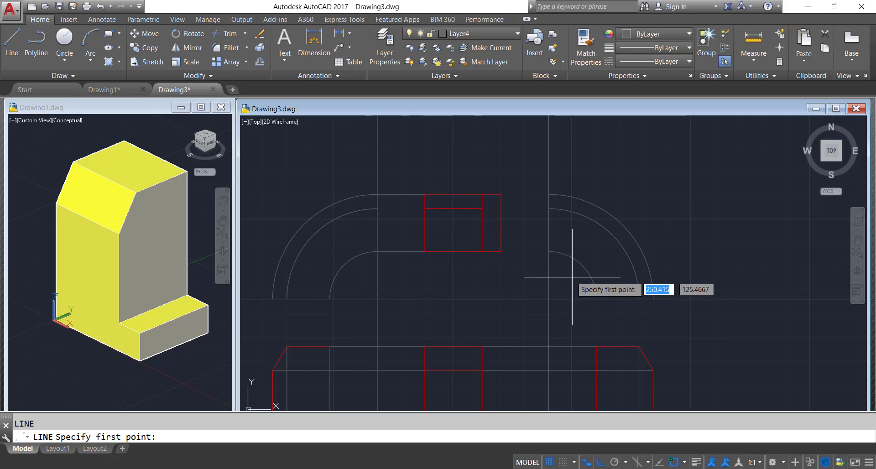
pyautogui.click(548, 251)
pyautogui.click(501, 251)
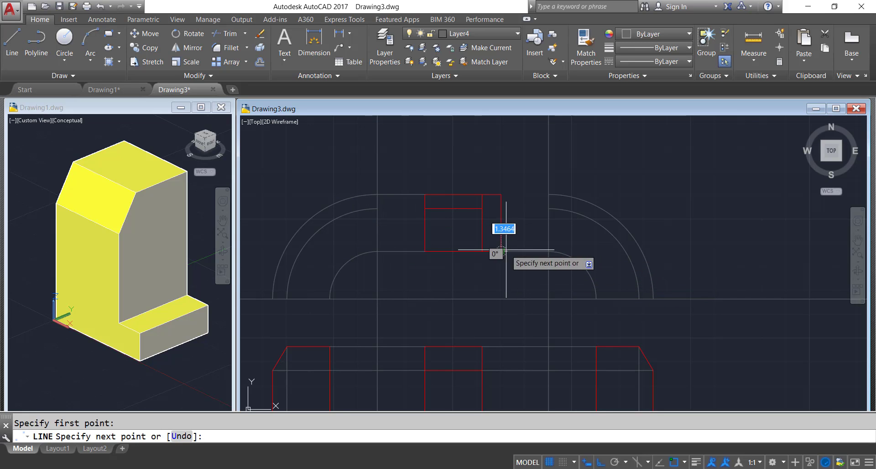
pyautogui.press('Return')
pyautogui.press('Return')
# Step: After cancelling false starts, draw a short line leftward from the rectangle's top-right corner
pyautogui.click(548, 208)
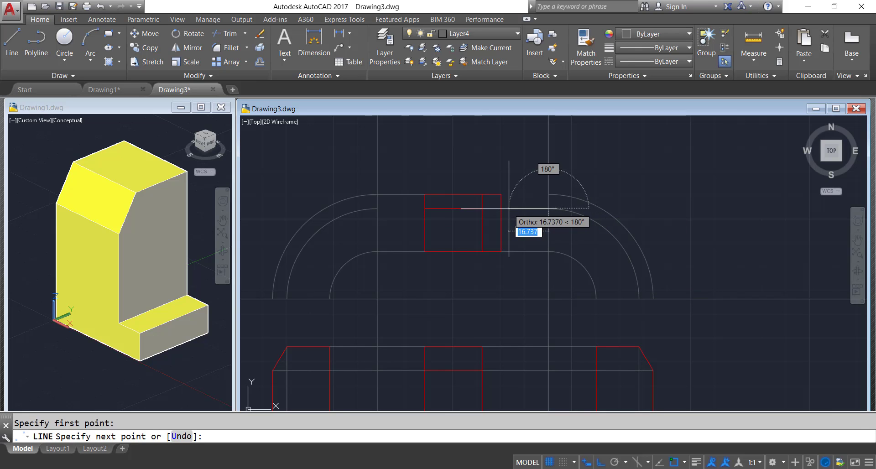
pyautogui.press('Escape')
pyautogui.press('Return')
pyautogui.click(501, 251)
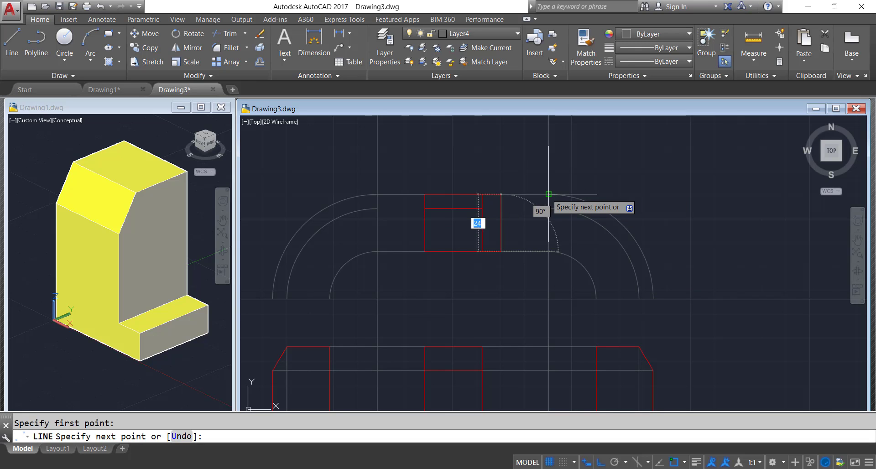
pyautogui.press('Escape')
pyautogui.press('Return')
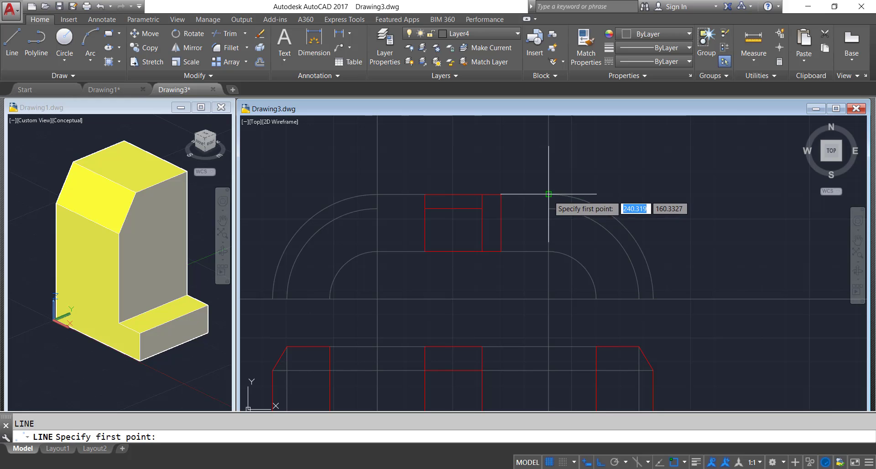
pyautogui.click(548, 194)
pyautogui.click(509, 193)
pyautogui.press('Escape')
pyautogui.scroll(-3, 527, 147)
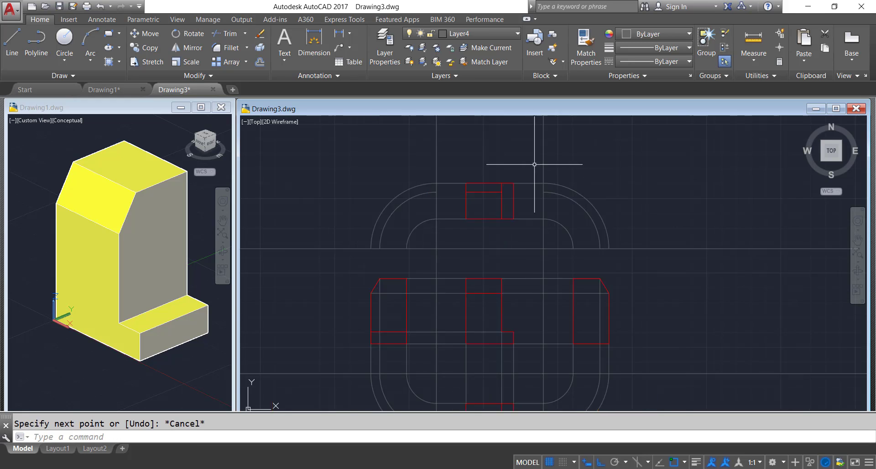
pyautogui.scroll(-2, 552, 227)
pyautogui.scroll(4, 552, 227)
# Step: Start further line segments from points near the red rectangle's right corners
pyautogui.press('Return')
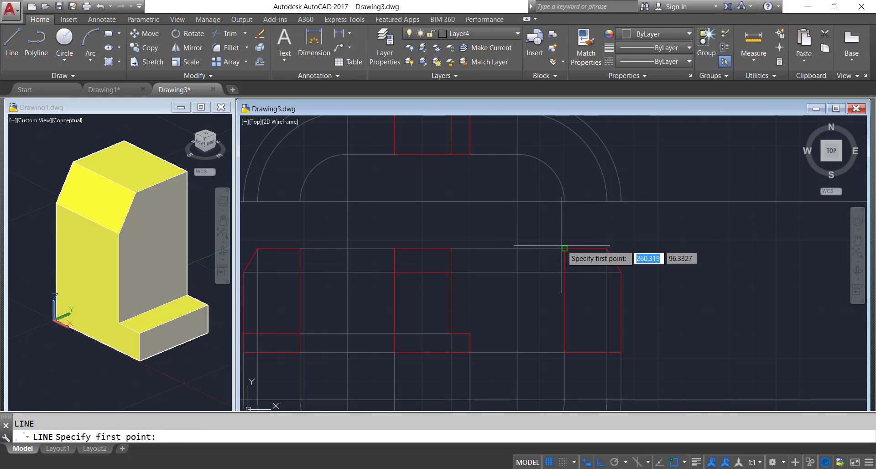
pyautogui.click(564, 249)
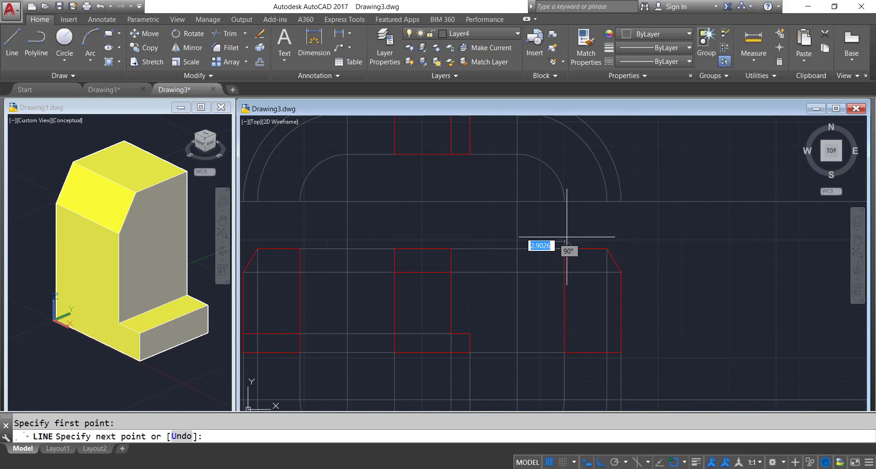
pyautogui.press('Return')
pyautogui.click(607, 232)
pyautogui.press('Return')
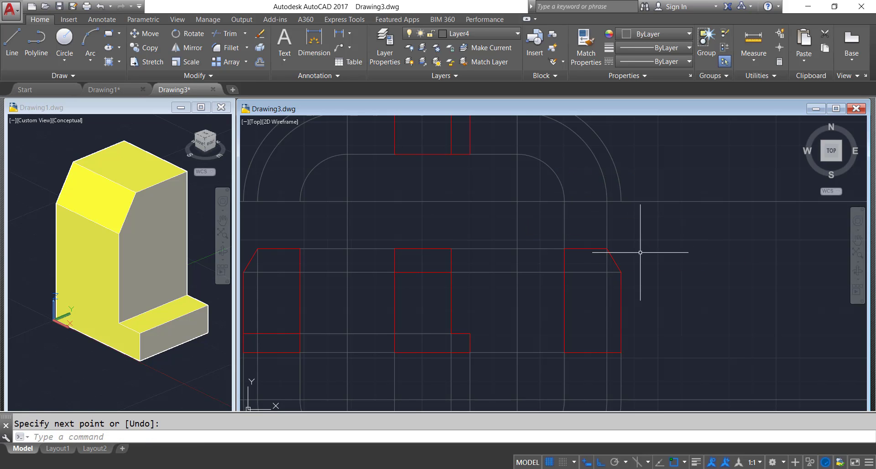
pyautogui.press('Return')
pyautogui.click(618, 248)
pyautogui.press('Return')
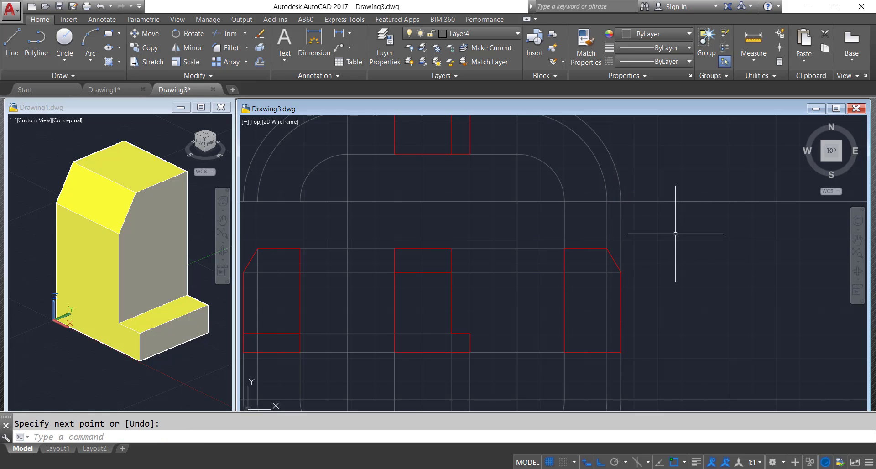
pyautogui.scroll(-3, 674, 234)
pyautogui.press('Return')
pyautogui.scroll(3, 401, 240)
# Step: Pick more line start points near the rectangle's lower-left red corner
pyautogui.click(554, 243)
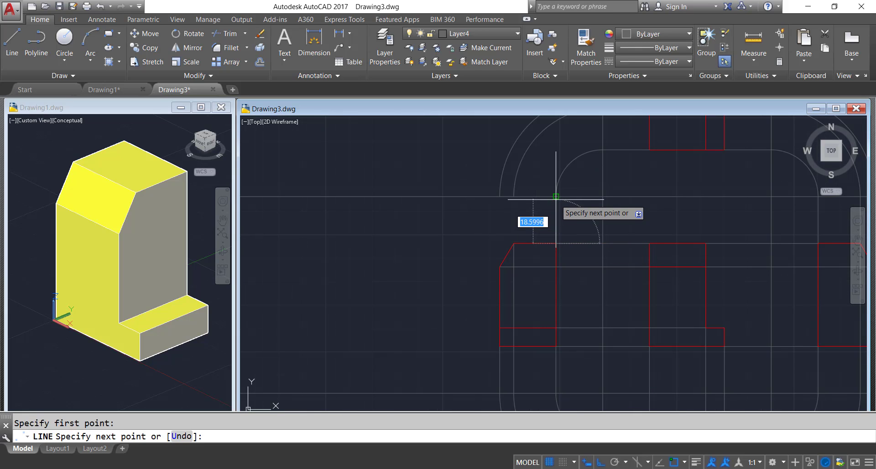
pyautogui.press('Return')
pyautogui.press('Return')
pyautogui.click(494, 222)
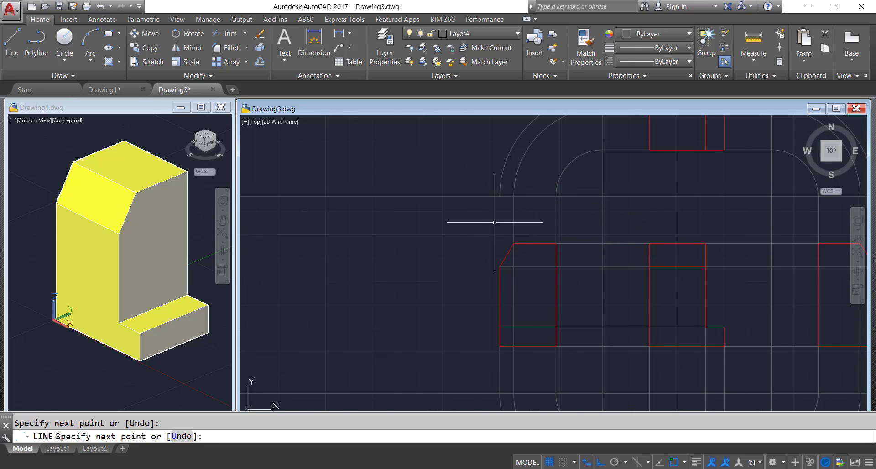
pyautogui.press('Return')
pyautogui.press('Return')
pyautogui.click(499, 266)
pyautogui.press('Return')
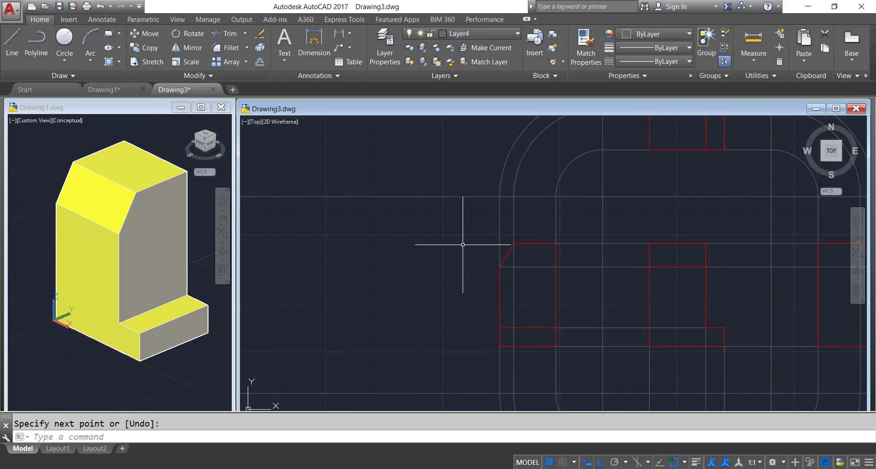
pyautogui.scroll(-2, 463, 244)
# Step: Draw a segment up to the red corner and start another at the lower corner
pyautogui.press('Return')
pyautogui.click(484, 254)
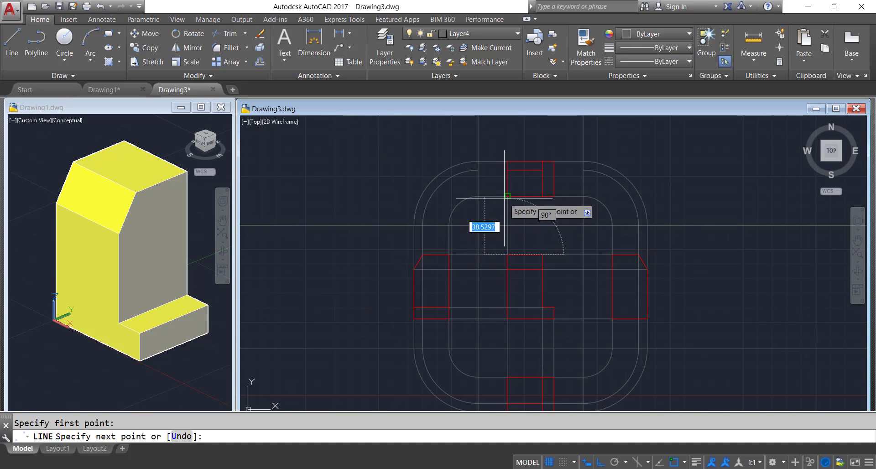
pyautogui.click(506, 196)
pyautogui.press('Return')
pyautogui.press('Return')
pyautogui.click(554, 306)
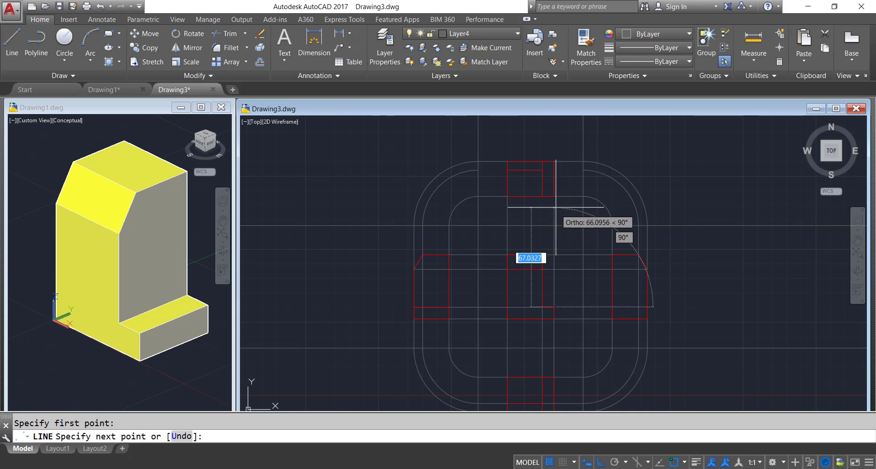
pyautogui.press('Return')
pyautogui.scroll(2, 514, 178)
pyautogui.scroll(2, 552, 179)
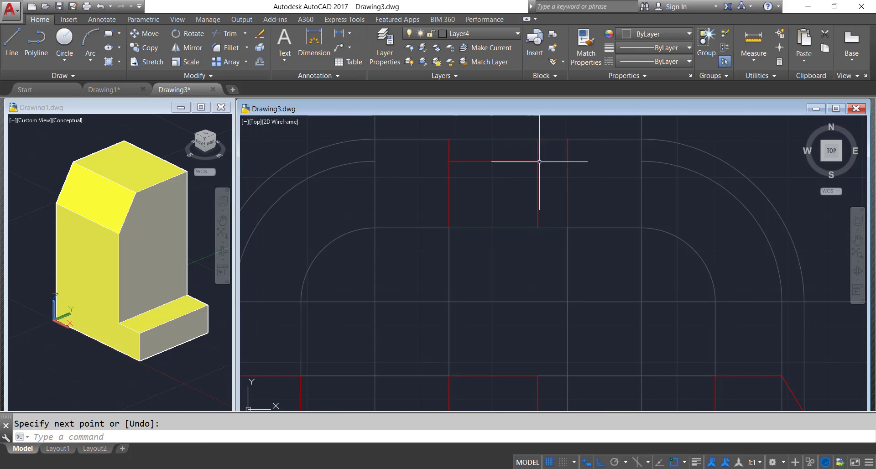
# Step: Crossing-select the stray horizontal and vertical red lines and delete them
pyautogui.click(566, 156)
pyautogui.click(514, 168)
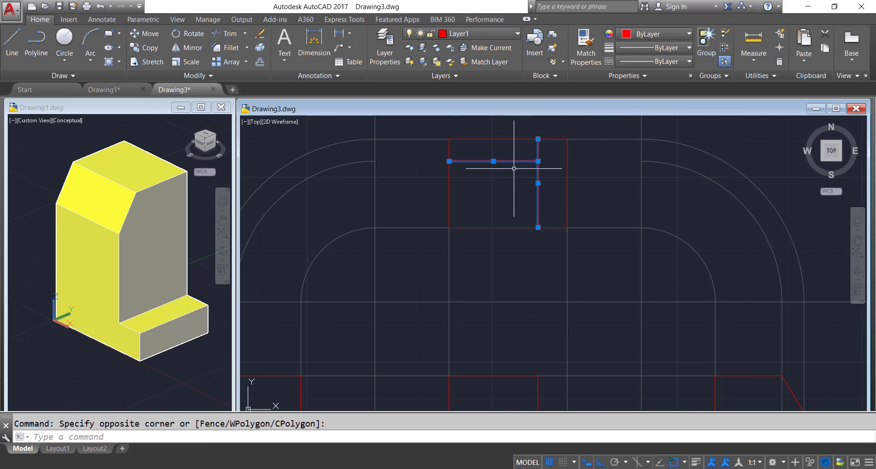
pyautogui.press('Delete')
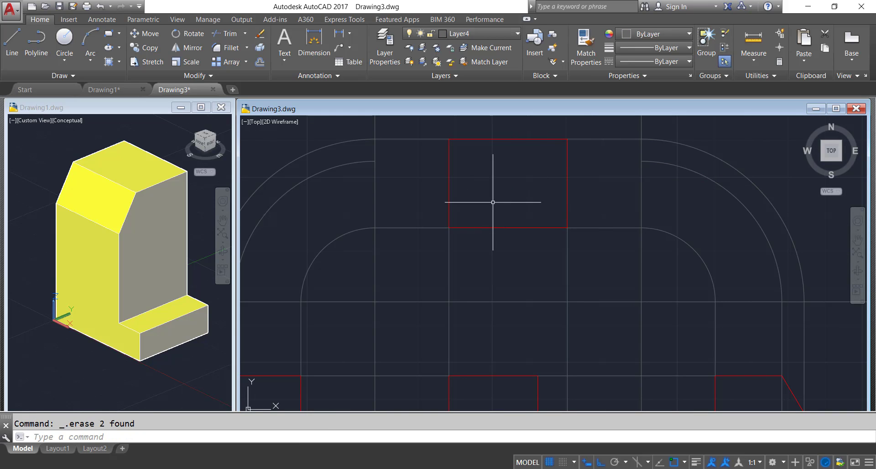
pyautogui.scroll(-4, 492, 202)
pyautogui.scroll(2, 507, 186)
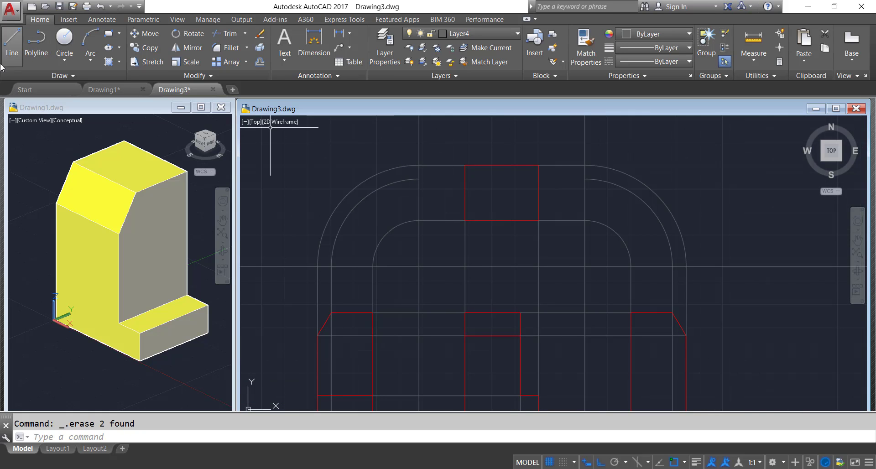
# Step: Draw a line from the arc endpoint using the Perpendicular snap, retrying after a cancelled attempt
pyautogui.click(12, 41)
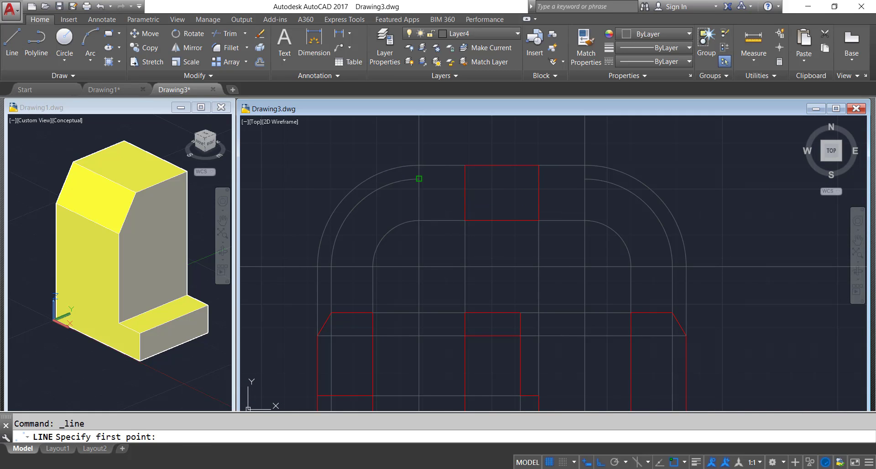
pyautogui.click(419, 179)
pyautogui.keyDown('shift'); pyautogui.rightClick(442, 184); pyautogui.keyUp('shift')
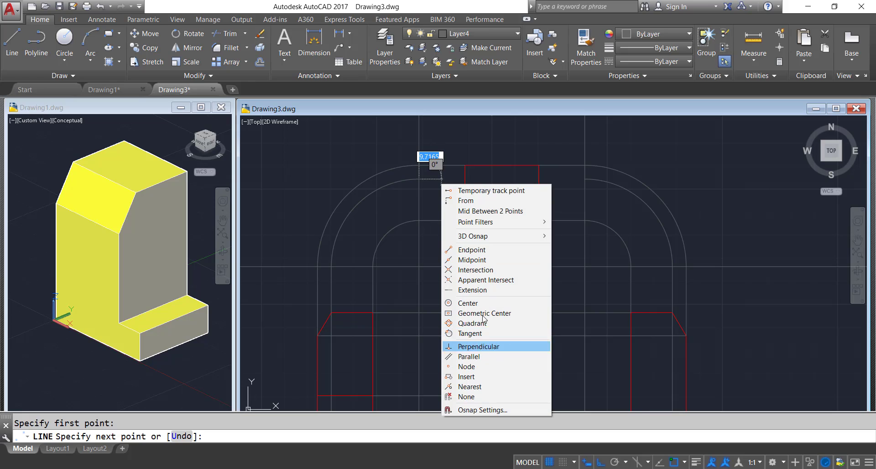
pyautogui.click(478, 346)
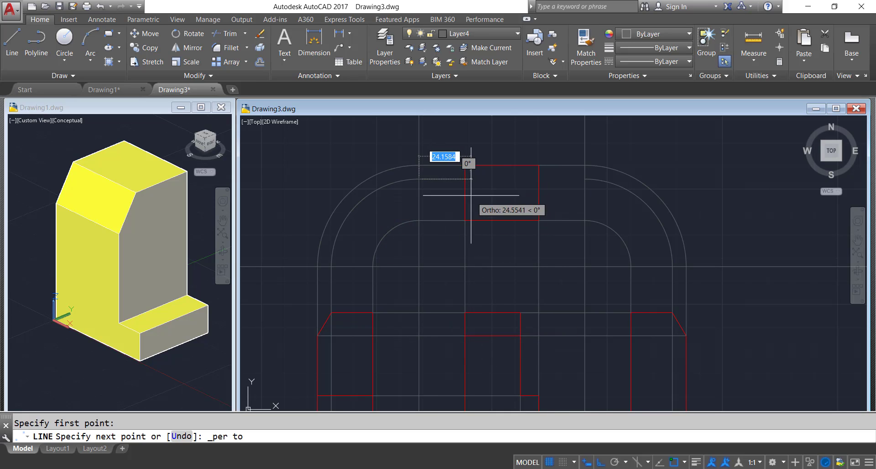
pyautogui.press('Escape')
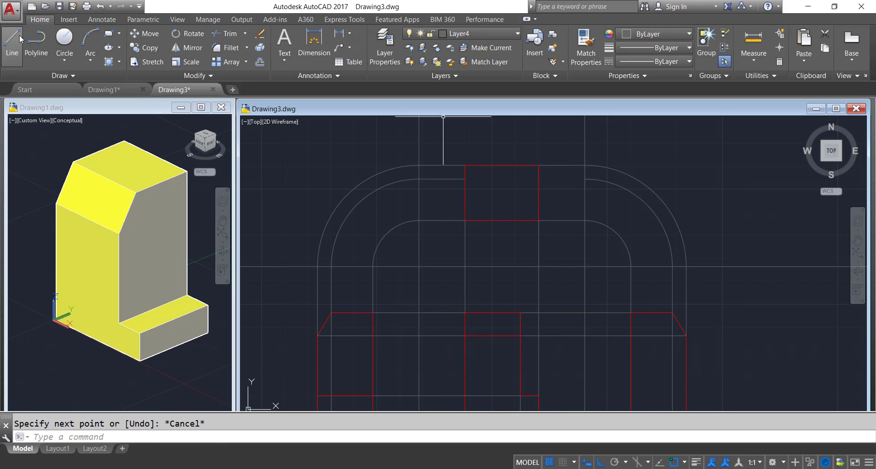
pyautogui.click(21, 38)
pyautogui.click(584, 180)
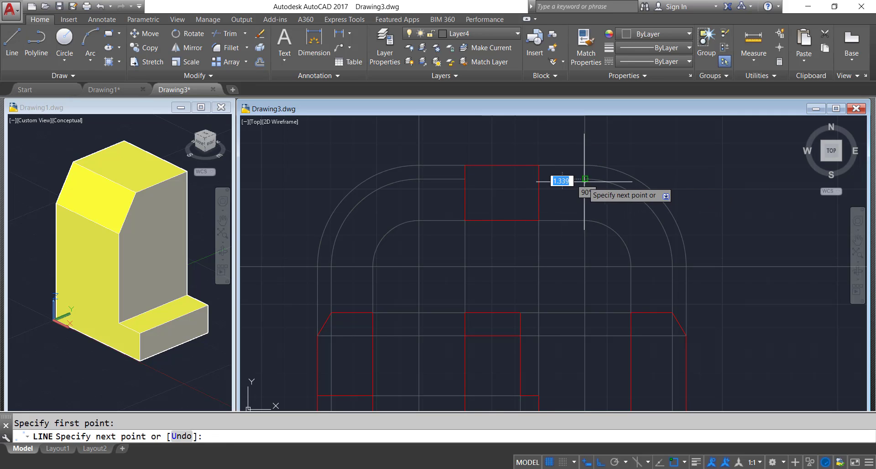
pyautogui.keyDown('shift'); pyautogui.rightClick(560, 182); pyautogui.keyUp('shift')
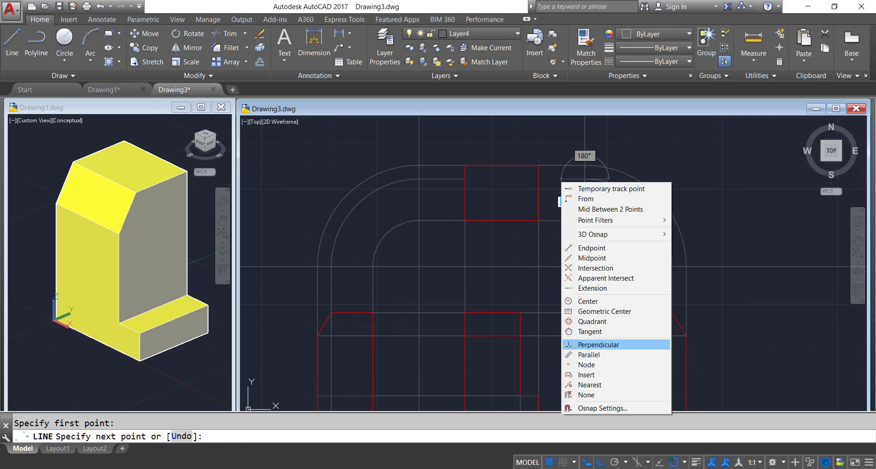
pyautogui.click(598, 344)
pyautogui.click(537, 189)
pyautogui.press('Escape')
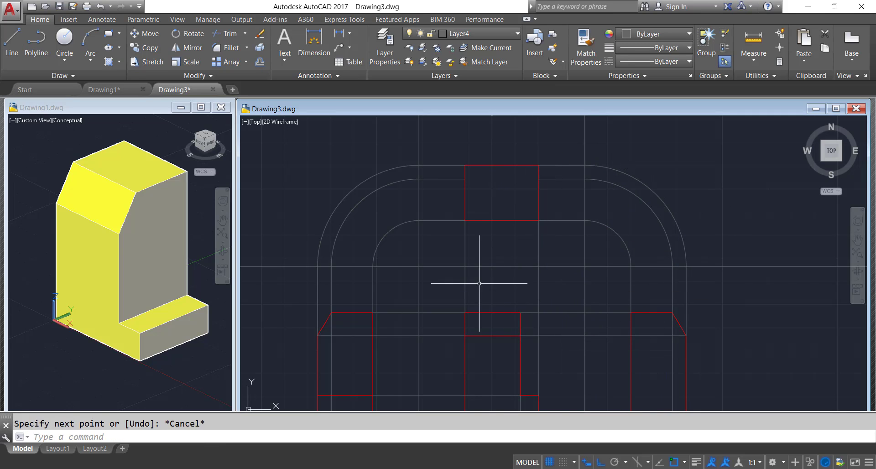
# Step: Draw a vertical line perpendicular to the front-view edge, then bring Drawing1 forward
pyautogui.click(12, 41)
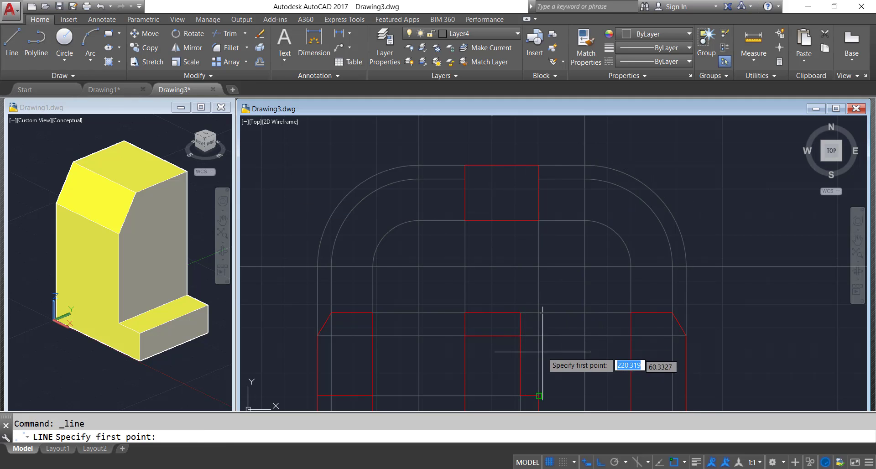
pyautogui.click(522, 318)
pyautogui.keyDown('shift'); pyautogui.rightClick(518, 233); pyautogui.keyUp('shift')
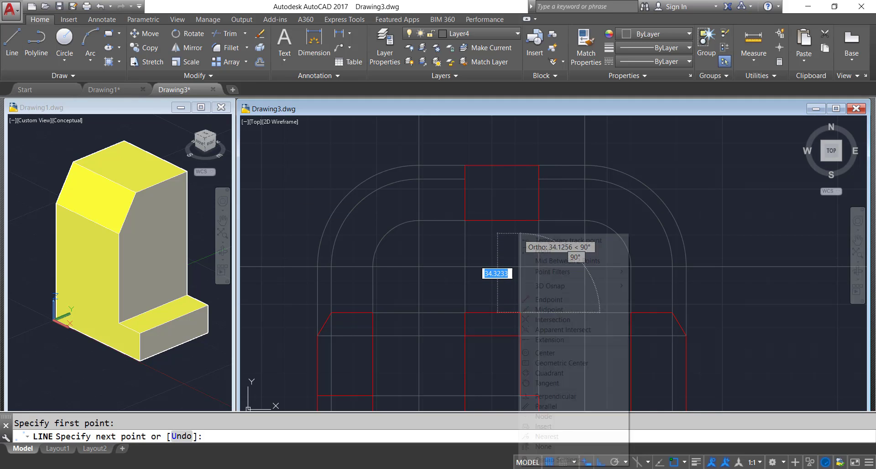
pyautogui.click(561, 396)
pyautogui.press('Escape')
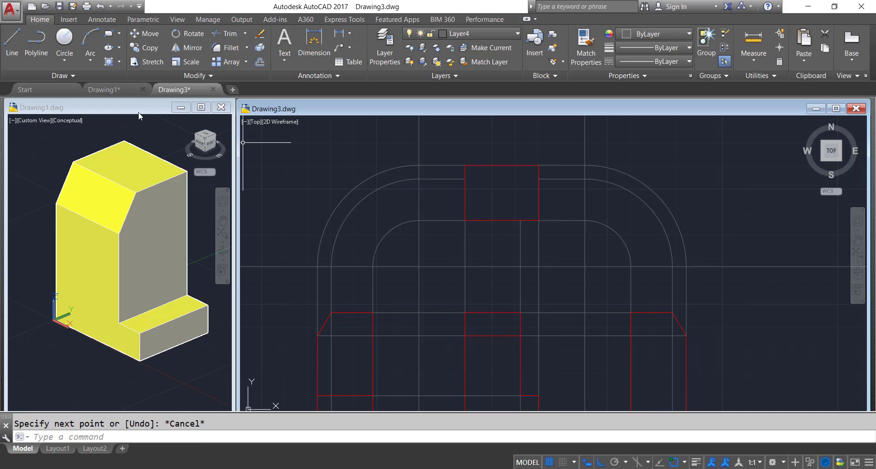
pyautogui.click(140, 117)
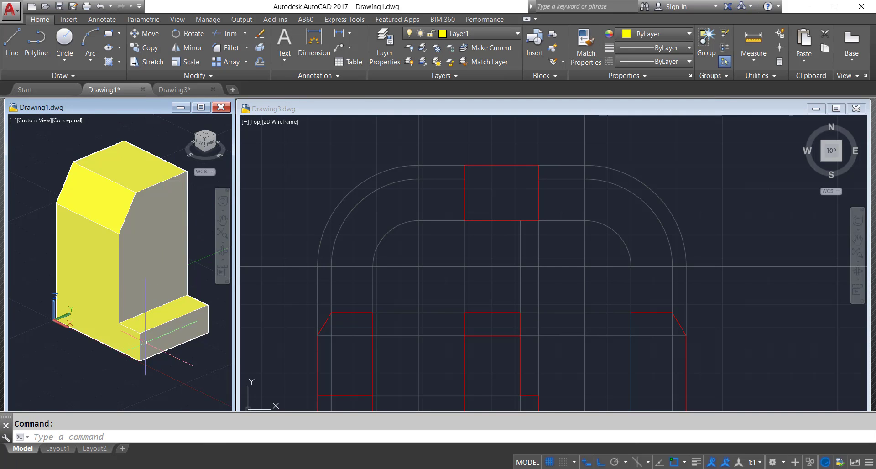
# Step: Orbit the yellow bracket model in Drawing1 to view it from below and behind, then return to Drawing3
pyautogui.click(223, 251)
pyautogui.moveTo(167, 339)
pyautogui.mouseDown()
pyautogui.moveTo(172, 223)
pyautogui.moveTo(135, 163)
pyautogui.mouseUp()
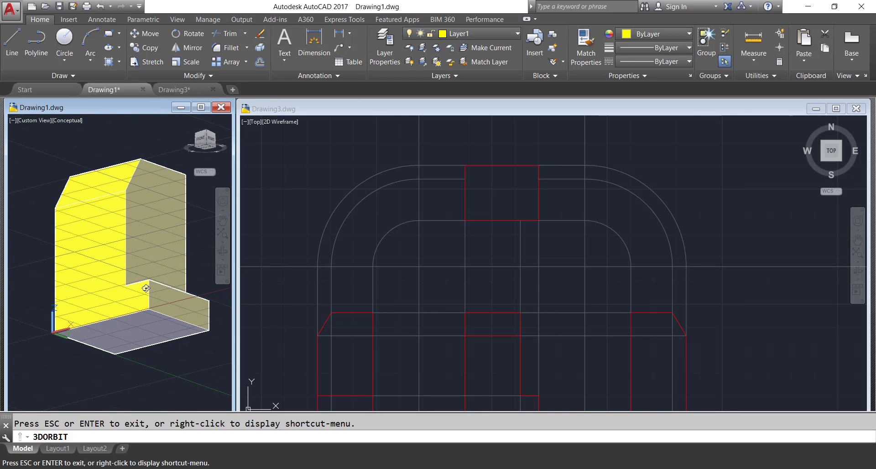
pyautogui.moveTo(145, 287); pyautogui.dragTo(119, 237)
pyautogui.scroll(-3, 703, 277)
pyautogui.click(703, 277)
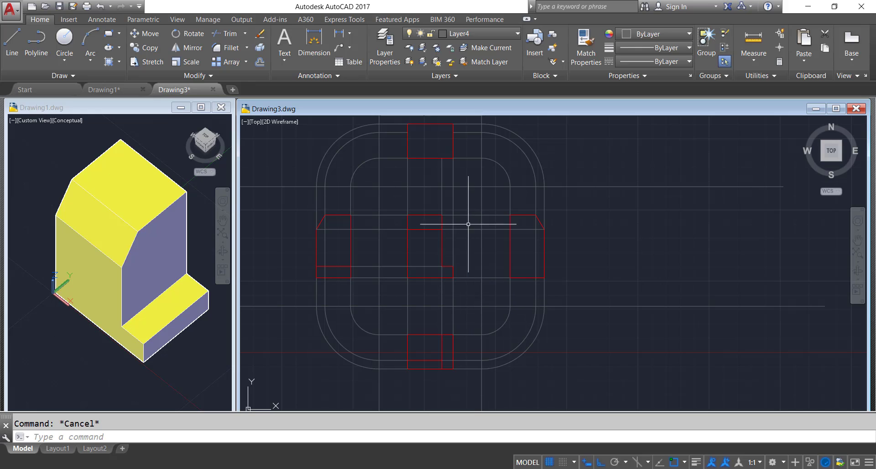
pyautogui.click(224, 256)
pyautogui.moveTo(150, 246)
pyautogui.mouseDown()
pyautogui.moveTo(118, 236)
pyautogui.moveTo(123, 280)
pyautogui.moveTo(153, 298)
pyautogui.mouseUp()
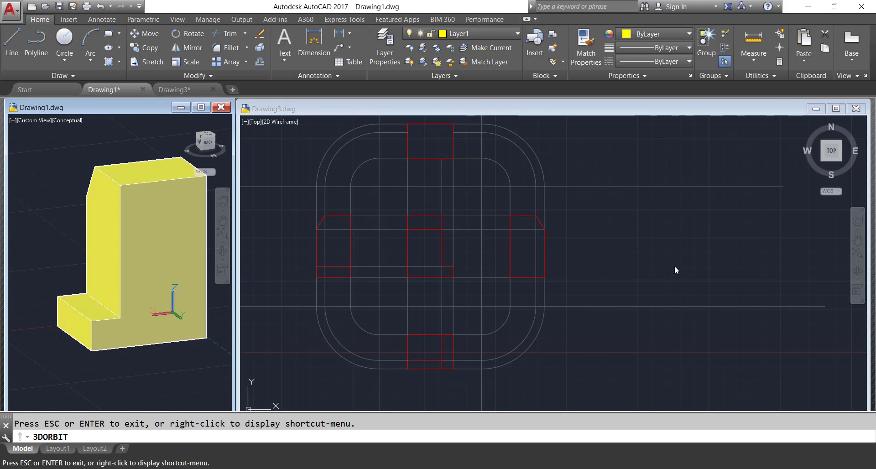
pyautogui.press('Escape')
pyautogui.moveTo(573, 108); pyautogui.dragTo(576, 108)
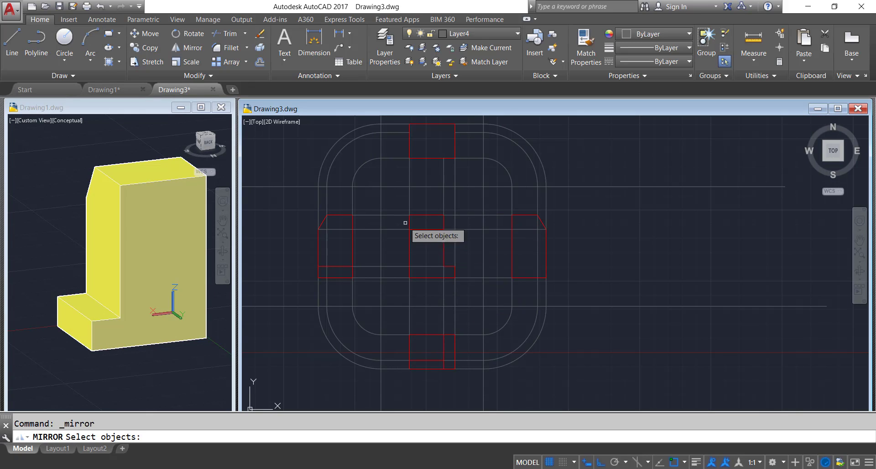
# Step: Mirror the L-shaped outline and vertical line across a vertical axis through a midpoint, keeping the original
pyautogui.click(395, 207)
pyautogui.click(474, 296)
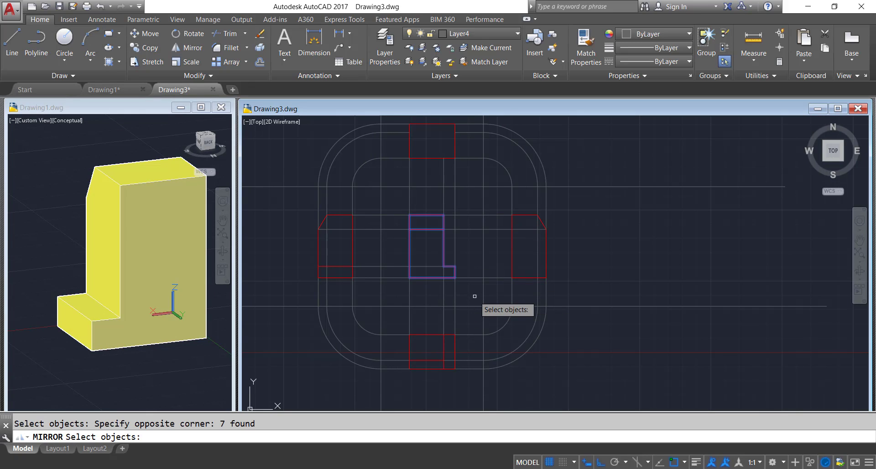
pyautogui.click(483, 254)
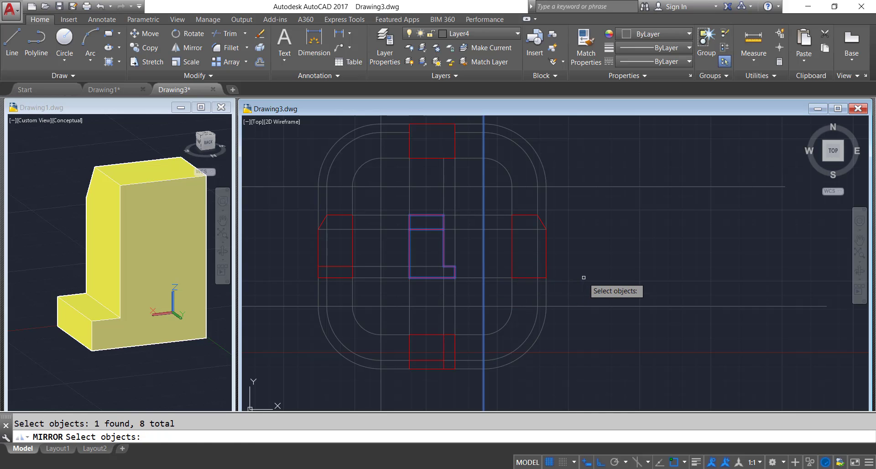
pyautogui.press('Return')
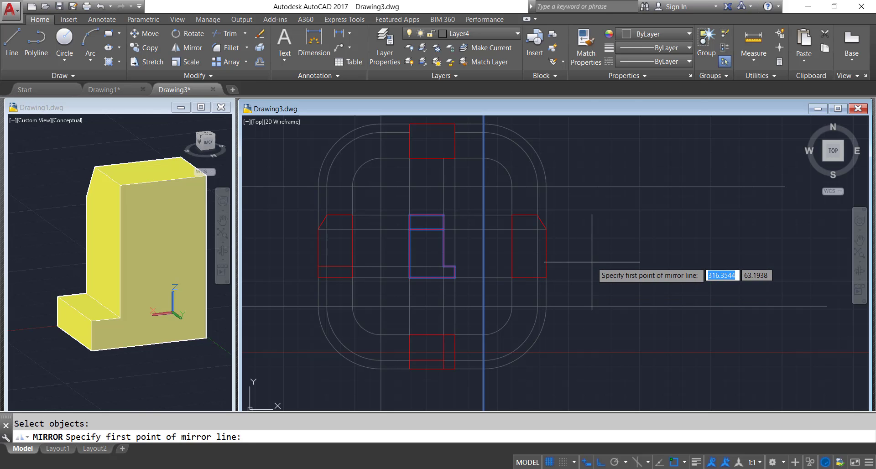
pyautogui.keyDown('shift'); pyautogui.rightClick(591, 262); pyautogui.keyUp('shift')
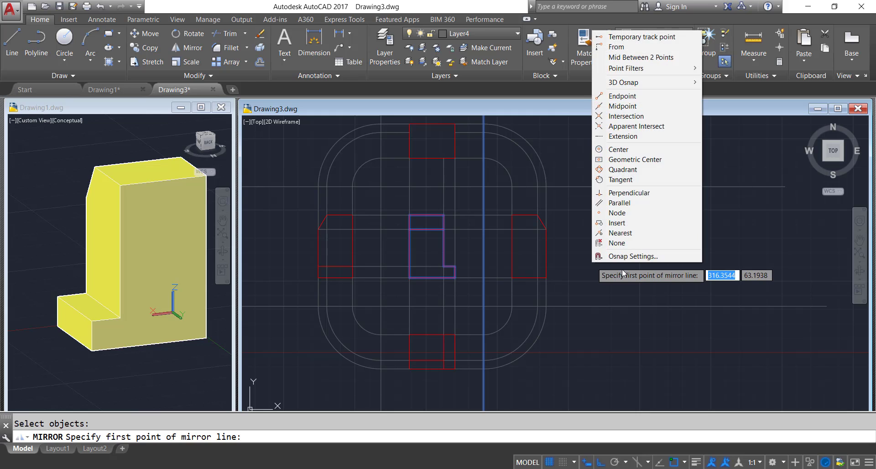
pyautogui.click(622, 106)
pyautogui.click(529, 269)
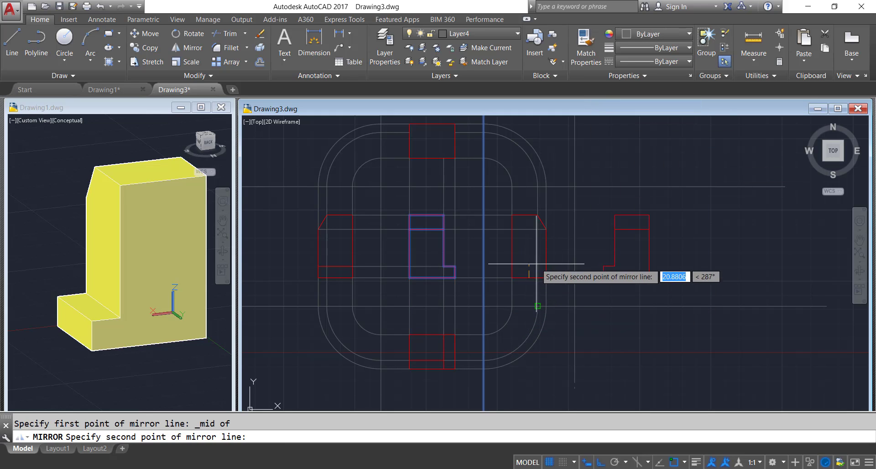
pyautogui.click(548, 130)
pyautogui.press('Return')
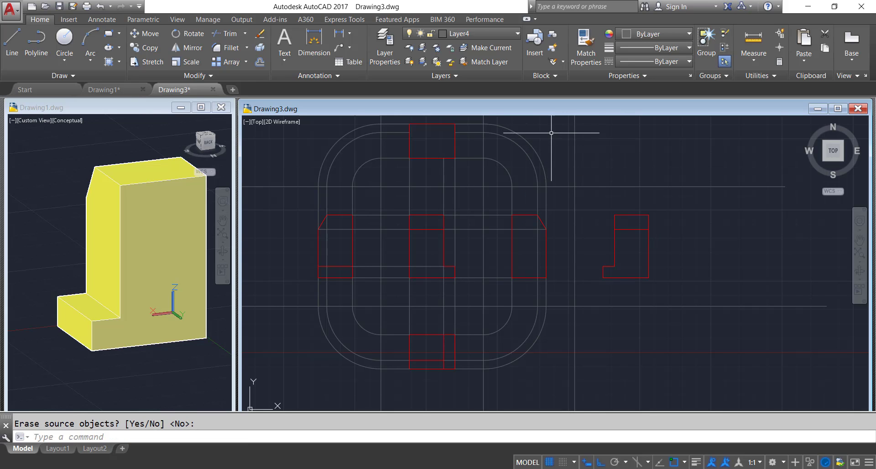
pyautogui.scroll(-2, 463, 254)
pyautogui.scroll(2, 570, 245)
# Step: Delete the inner horizontal line of the mirrored outline
pyautogui.scroll(2, 558, 245)
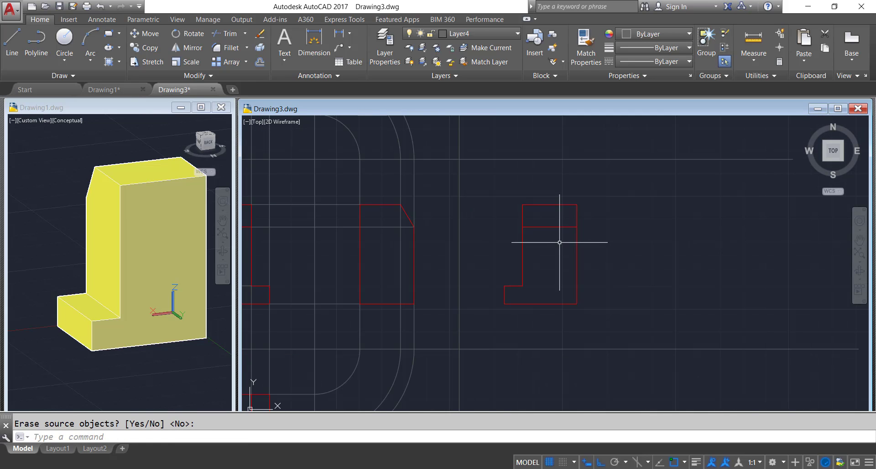
pyautogui.click(558, 231)
pyautogui.click(546, 227)
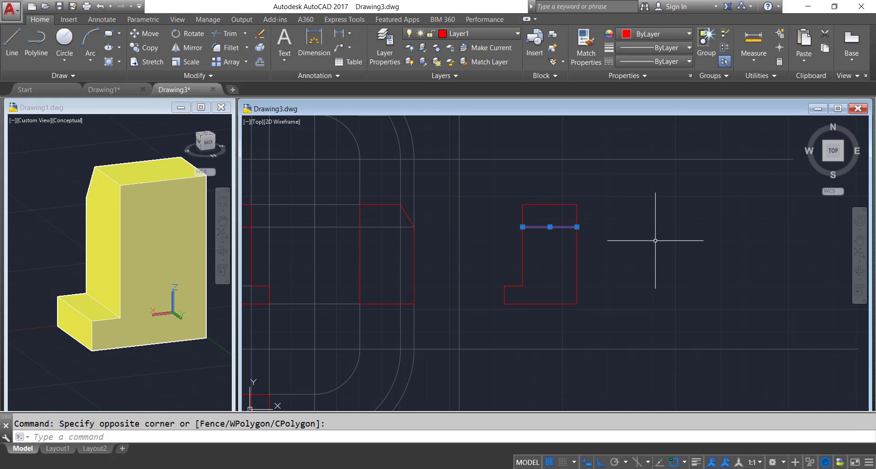
pyautogui.press('Delete')
pyautogui.scroll(-4, 657, 229)
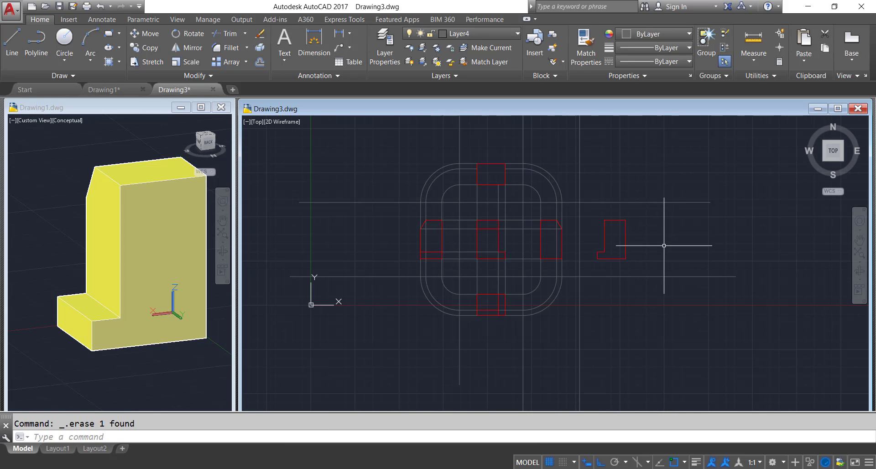
pyautogui.scroll(2, 658, 238)
pyautogui.scroll(2, 529, 214)
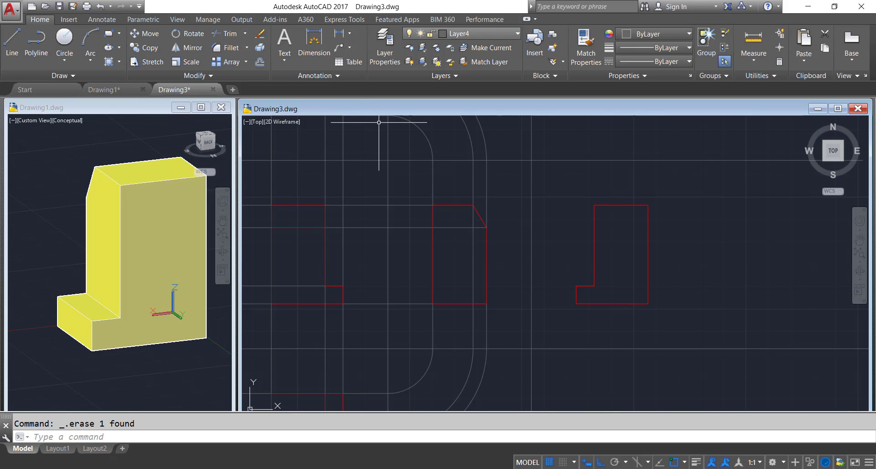
# Step: Draw a horizontal line from the chamfer's end, perpendicular to the copied outline
pyautogui.click(12, 43)
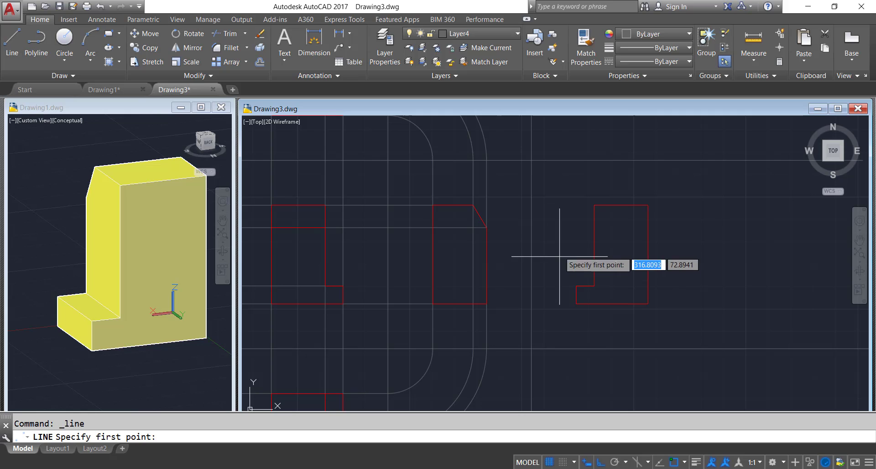
pyautogui.click(473, 205)
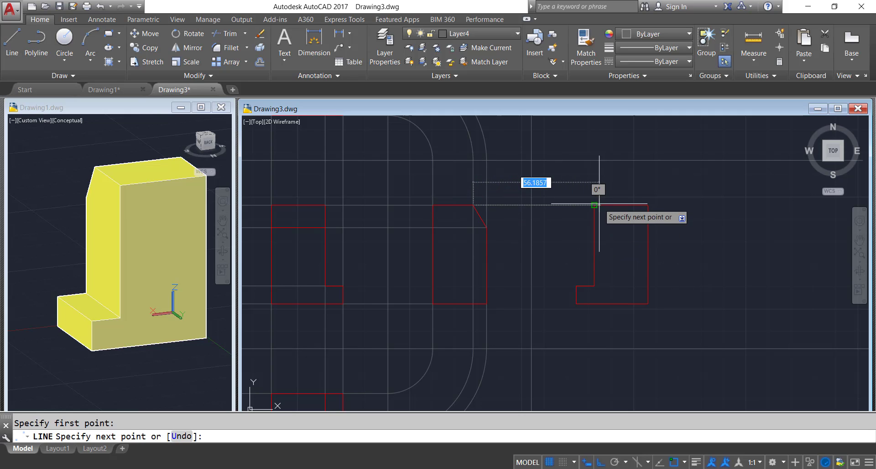
pyautogui.press('Return')
pyautogui.press('Return')
pyautogui.click(486, 227)
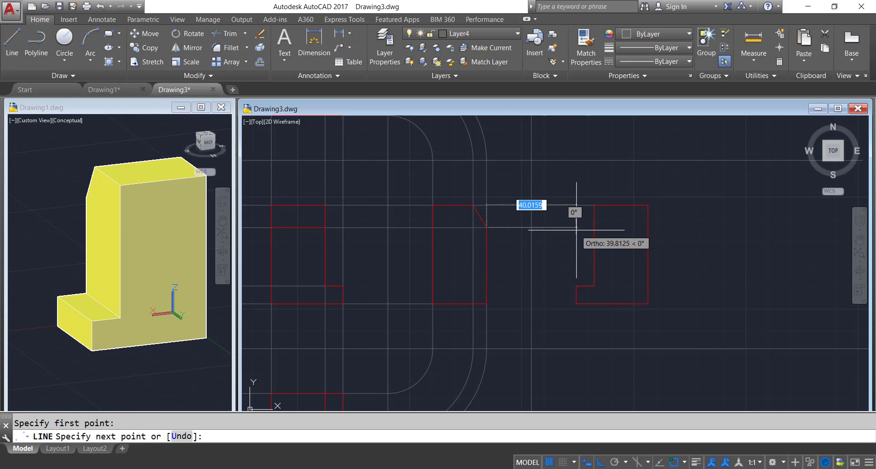
pyautogui.keyDown('shift'); pyautogui.rightClick(576, 230); pyautogui.keyUp('shift')
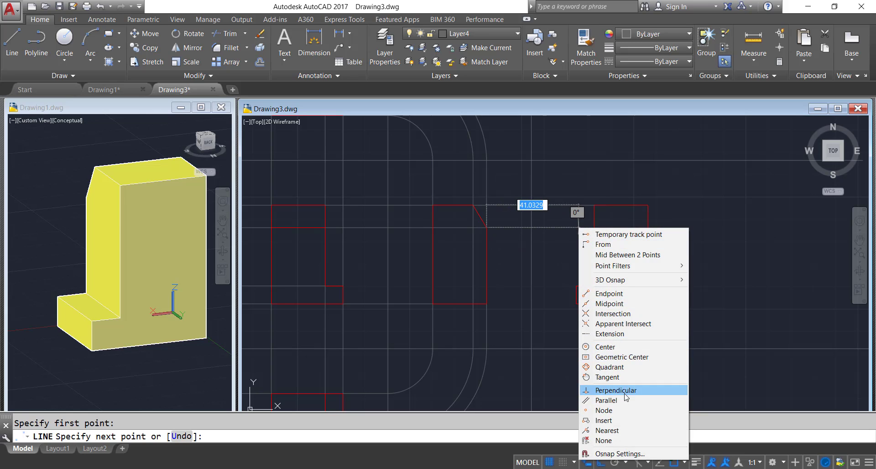
pyautogui.click(598, 390)
pyautogui.press('Return')
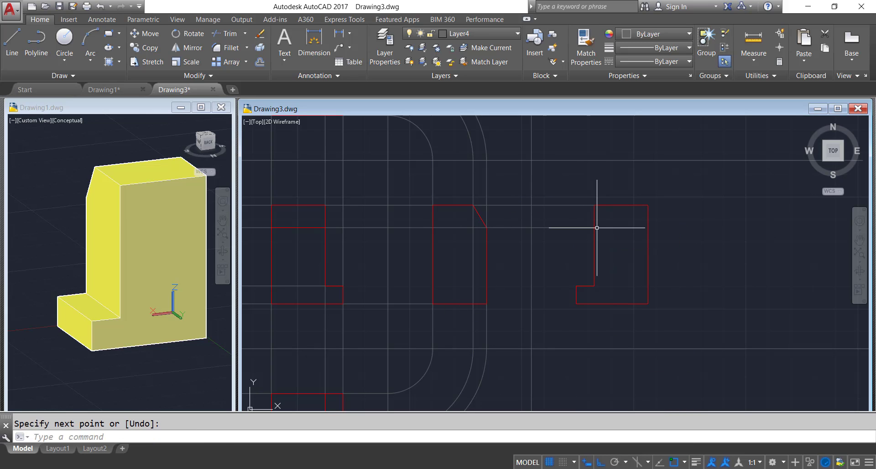
# Step: Join the copied outline's corner to the red corner, and add a perpendicular line from the left outline's edge
pyautogui.click(11, 46)
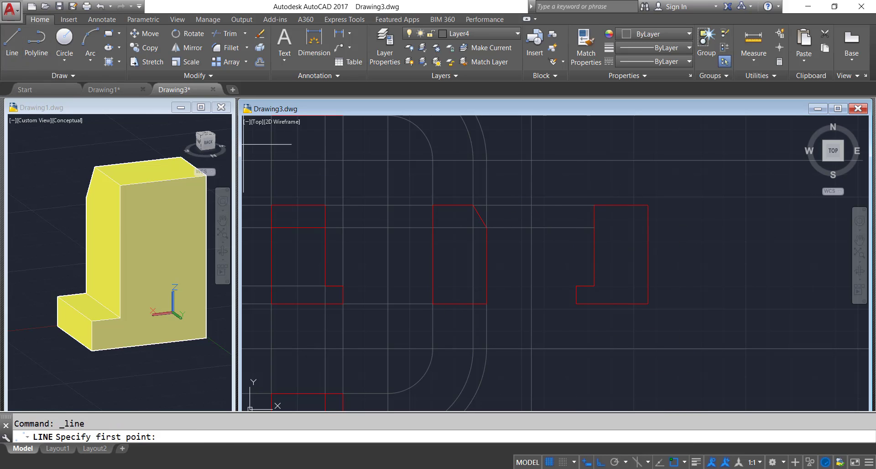
pyautogui.click(576, 303)
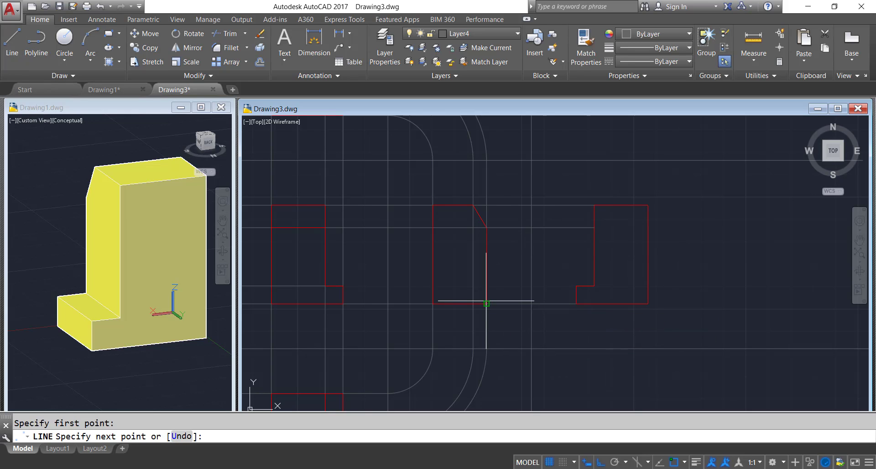
pyautogui.click(483, 300)
pyautogui.press('Return')
pyautogui.press('Return')
pyautogui.click(343, 285)
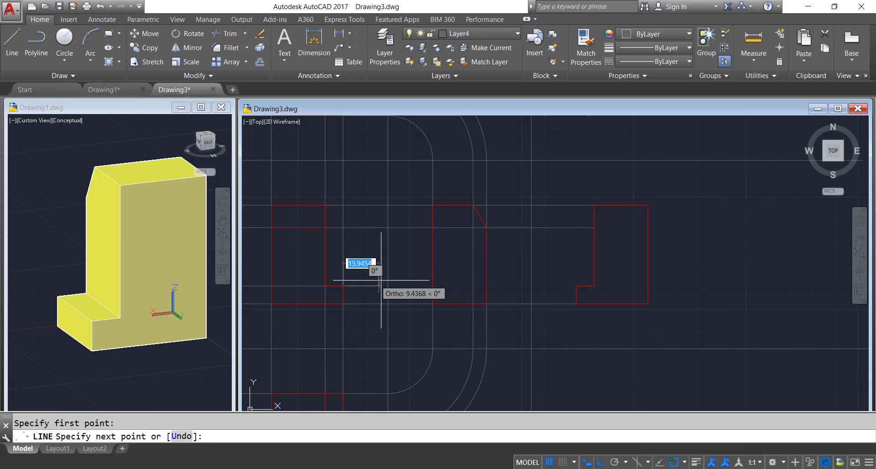
pyautogui.keyDown('shift'); pyautogui.rightClick(430, 285); pyautogui.keyUp('shift')
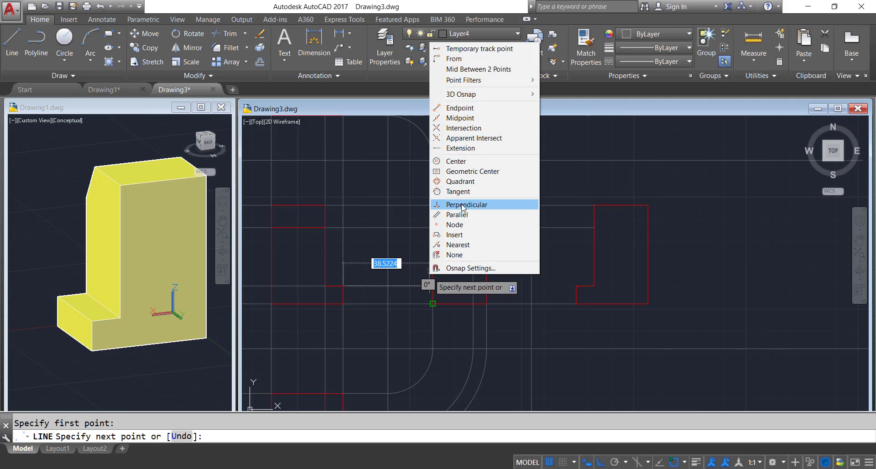
pyautogui.click(462, 205)
pyautogui.click(431, 269)
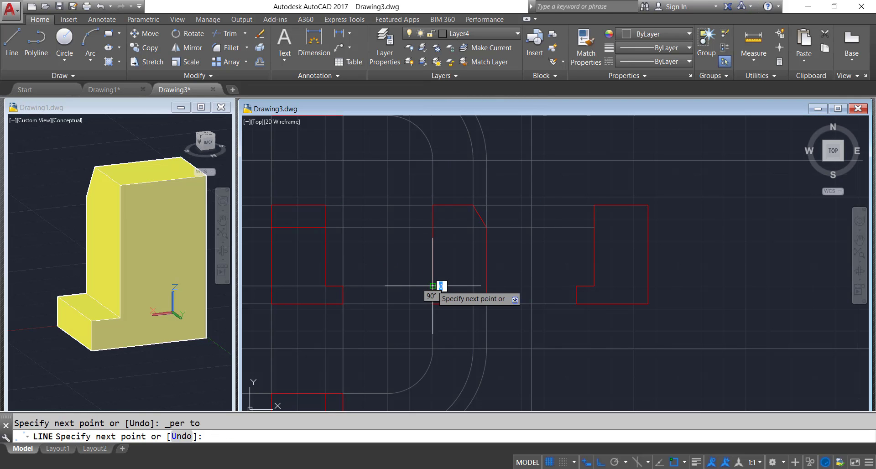
pyautogui.press('Return')
# Step: Draw a horizontal line from the outline's corner to the copied outline's edge
pyautogui.press('Return')
pyautogui.click(479, 286)
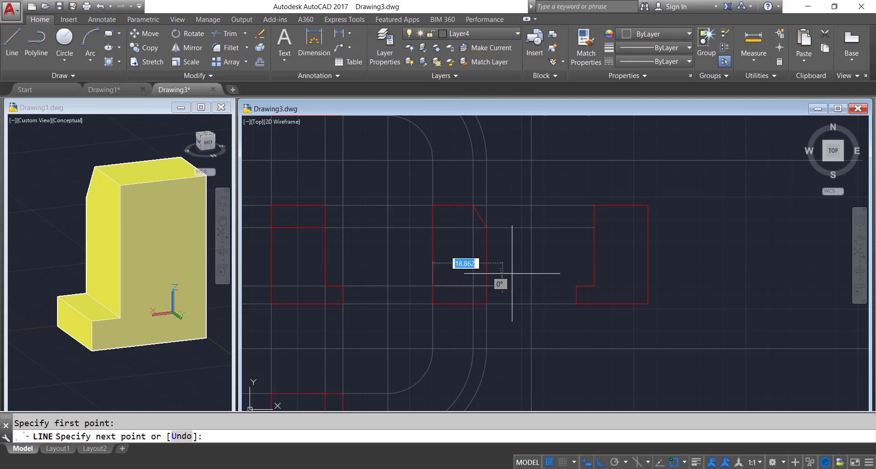
pyautogui.click(576, 285)
pyautogui.press('Return')
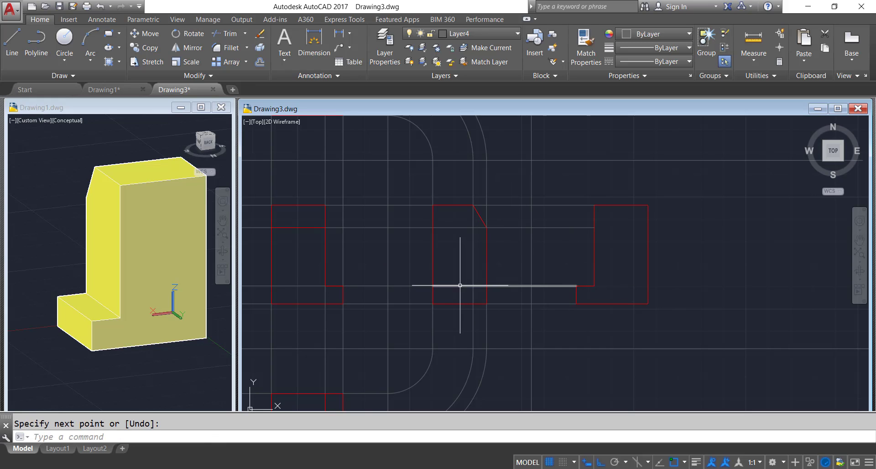
pyautogui.scroll(4, 455, 296)
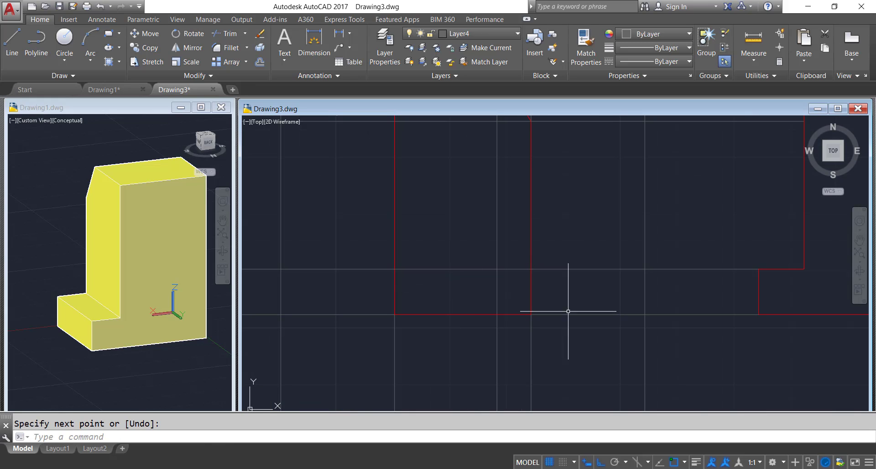
# Step: Shorten the long connecting line by stretching its left endpoint onto the nearer red outline intersection
pyautogui.click(604, 269)
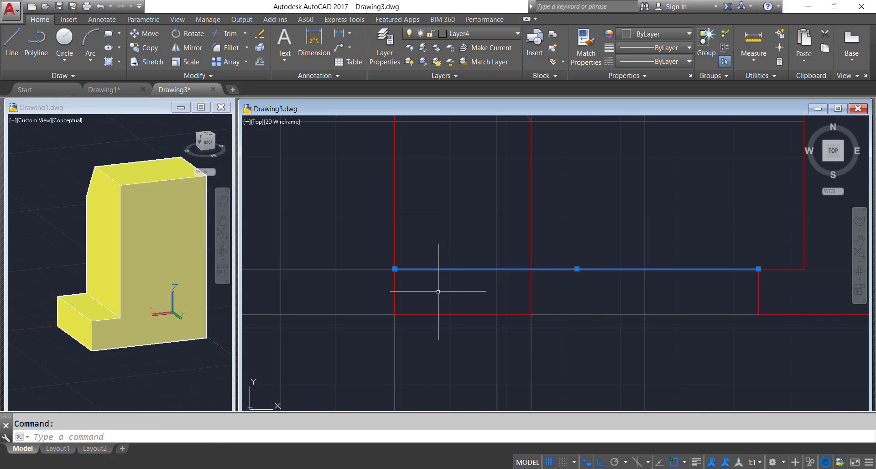
pyautogui.click(392, 268)
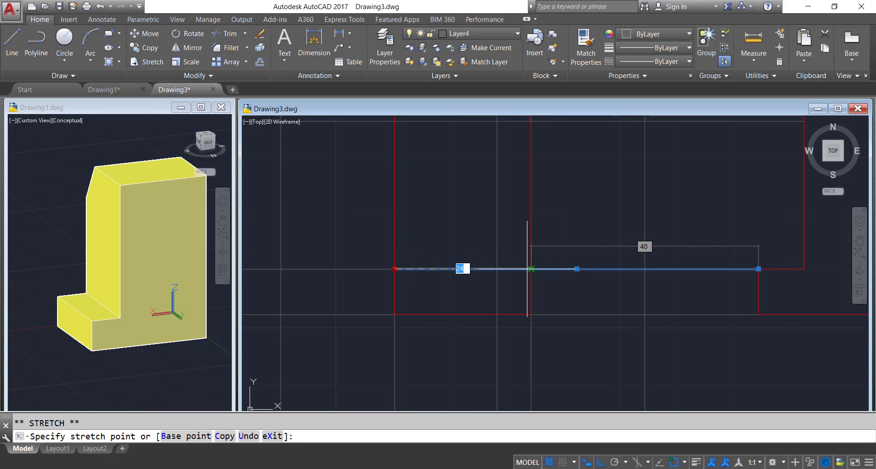
pyautogui.click(530, 269)
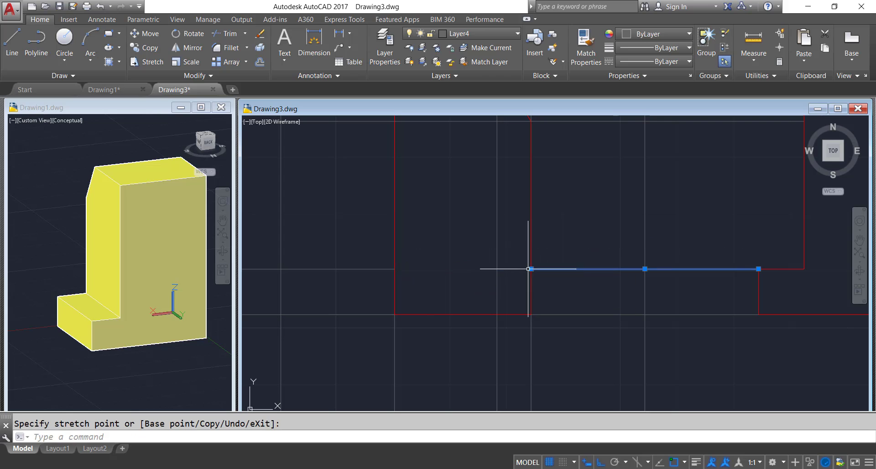
pyautogui.press('Escape')
pyautogui.scroll(-5, 489, 327)
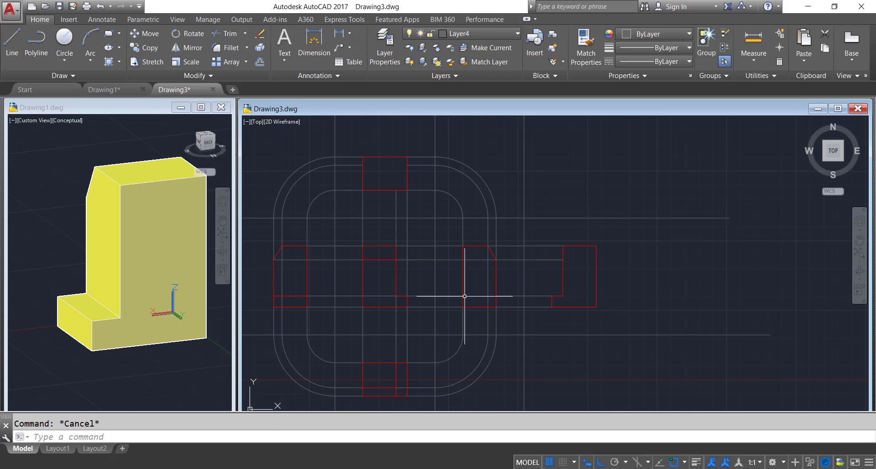
pyautogui.scroll(-4, 488, 274)
pyautogui.scroll(2, 495, 282)
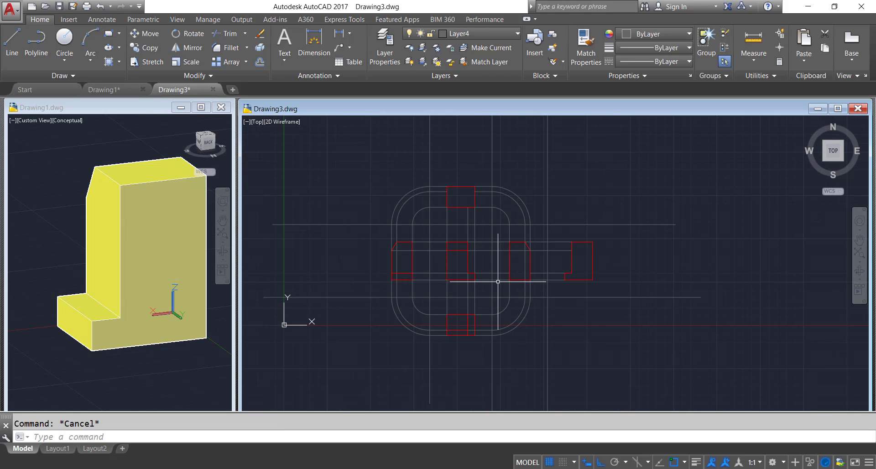
pyautogui.scroll(-2, 495, 282)
pyautogui.scroll(2, 514, 257)
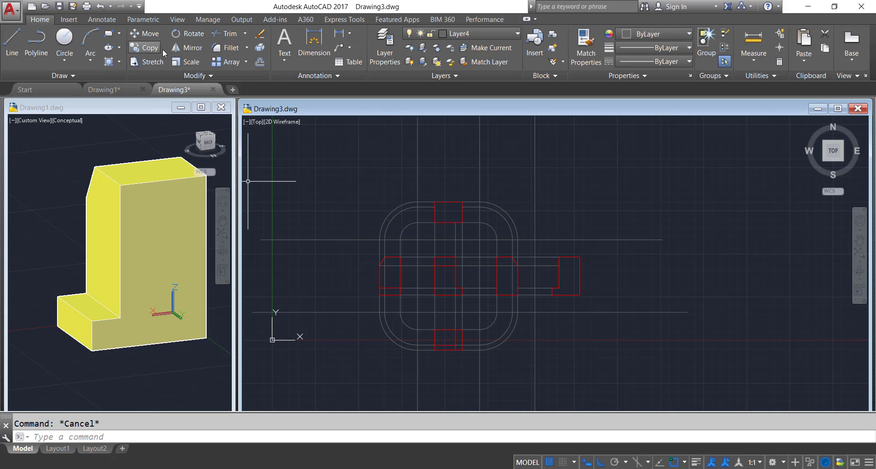
# Step: Draw a rectangle enclosing the bracket's top view
pyautogui.click(109, 33)
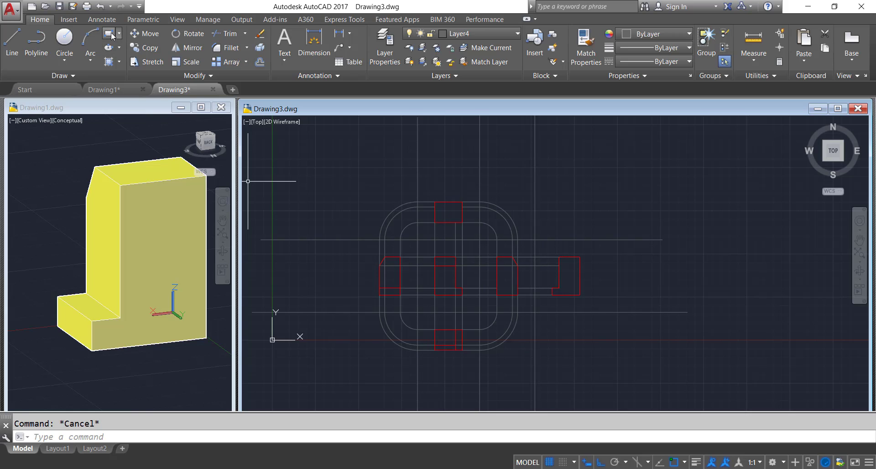
pyautogui.click(362, 194)
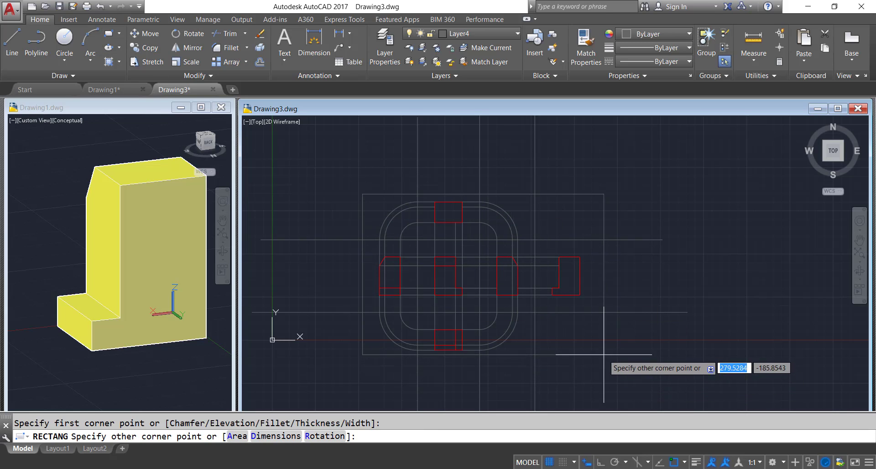
pyautogui.click(586, 356)
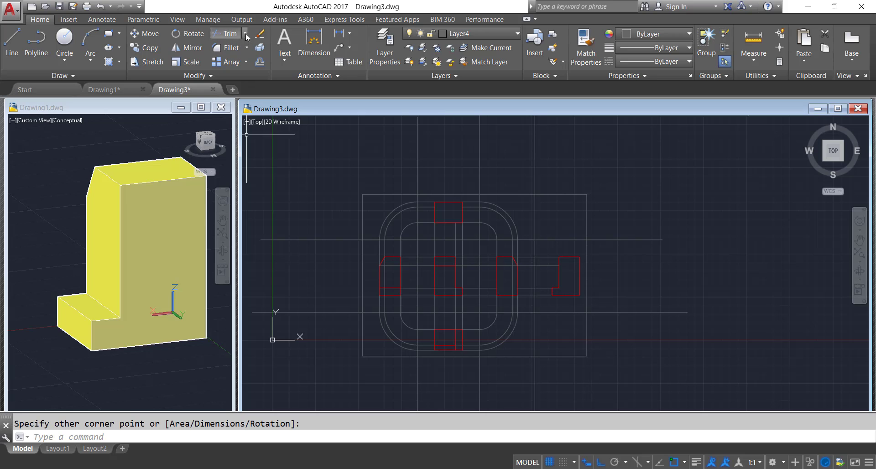
# Step: Trim every line end sticking out above, right, below and left of the rectangle
pyautogui.click(226, 33)
pyautogui.click(506, 194)
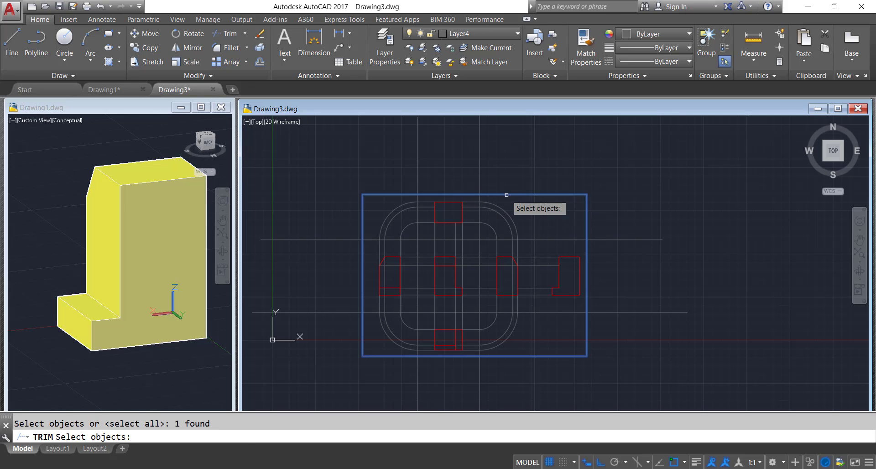
pyautogui.press('Return')
pyautogui.click(565, 160)
pyautogui.click(389, 142)
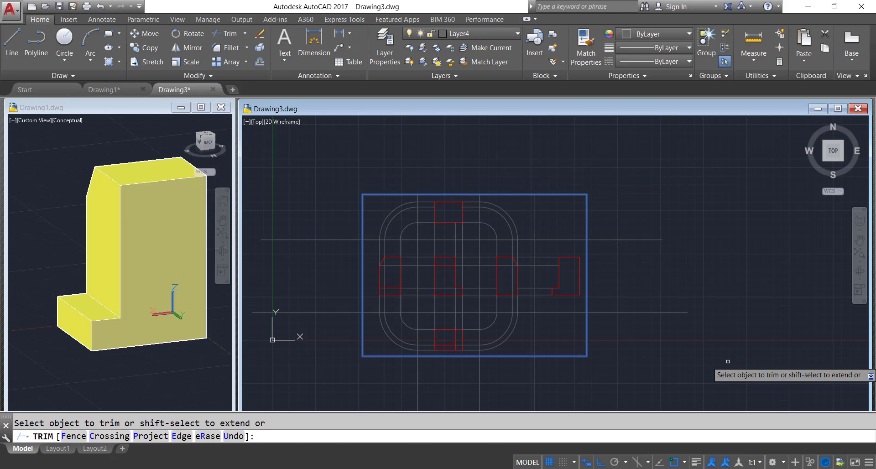
pyautogui.click(729, 362)
pyautogui.click(547, 161)
pyautogui.click(561, 379)
pyautogui.click(429, 379)
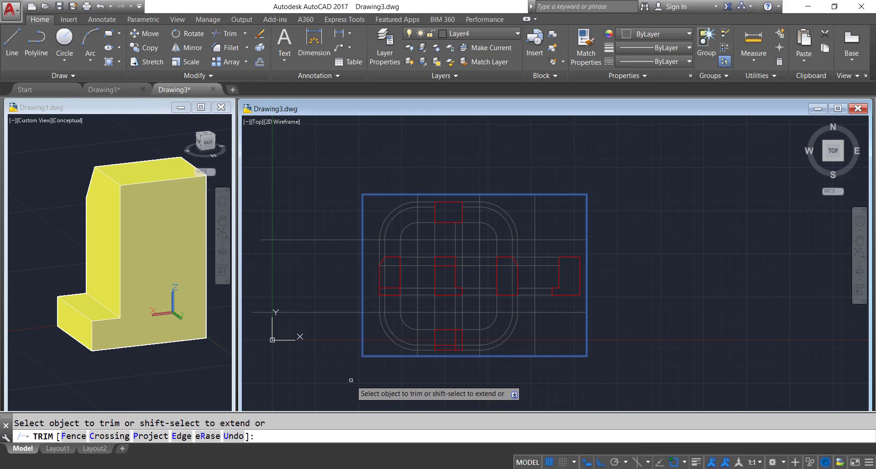
pyautogui.click(378, 390)
pyautogui.click(249, 176)
pyautogui.press('Escape')
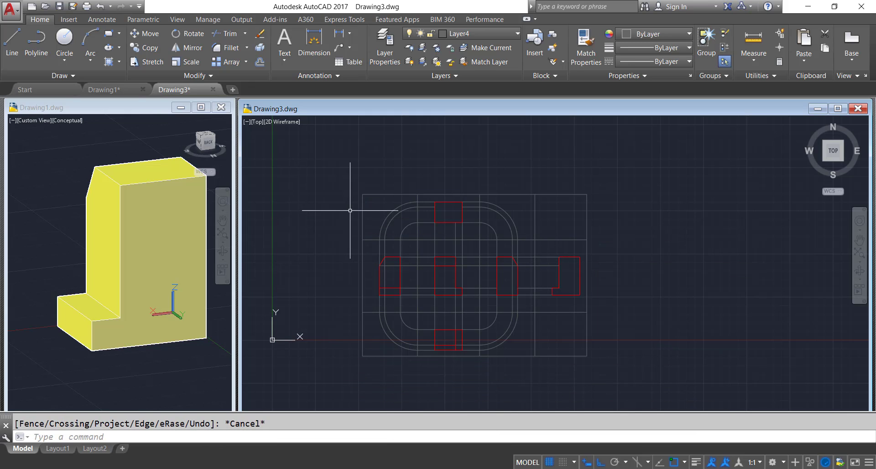
# Step: Erase the boundary rectangle and recentre the trimmed top view
pyautogui.click(369, 201)
pyautogui.click(352, 189)
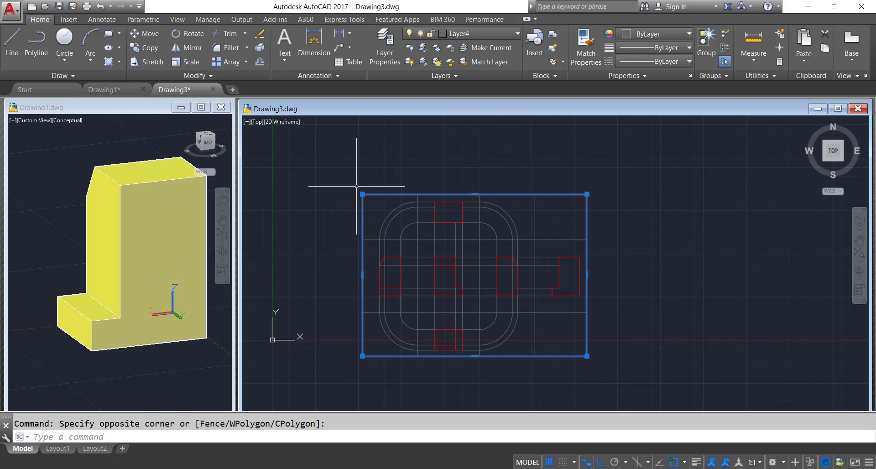
pyautogui.press('Delete')
pyautogui.moveTo(489, 264); pyautogui.dragTo(494, 243, button='middle')
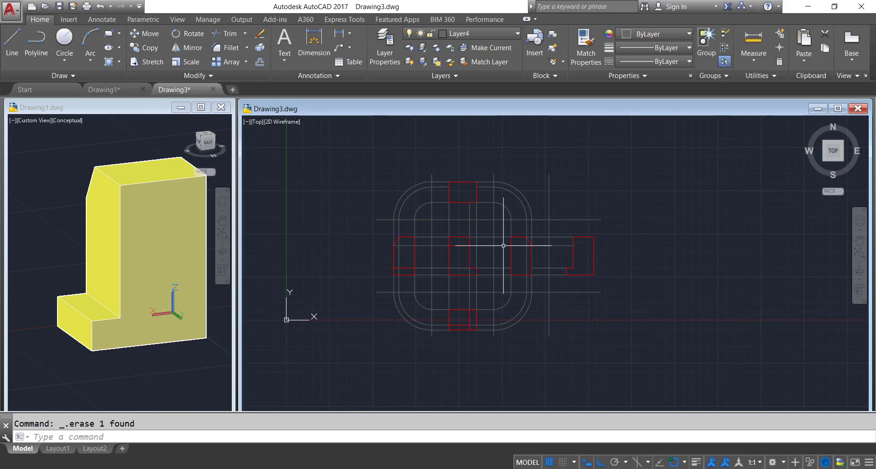
pyautogui.scroll(2, 494, 244)
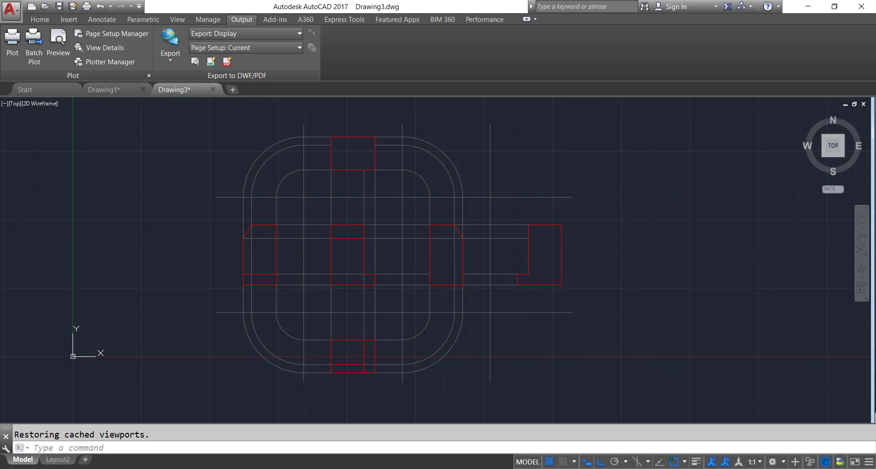
# Step: Switch to the Layout2 sheet, then flip the ribbon to Home and back to Output
pyautogui.click(54, 460)
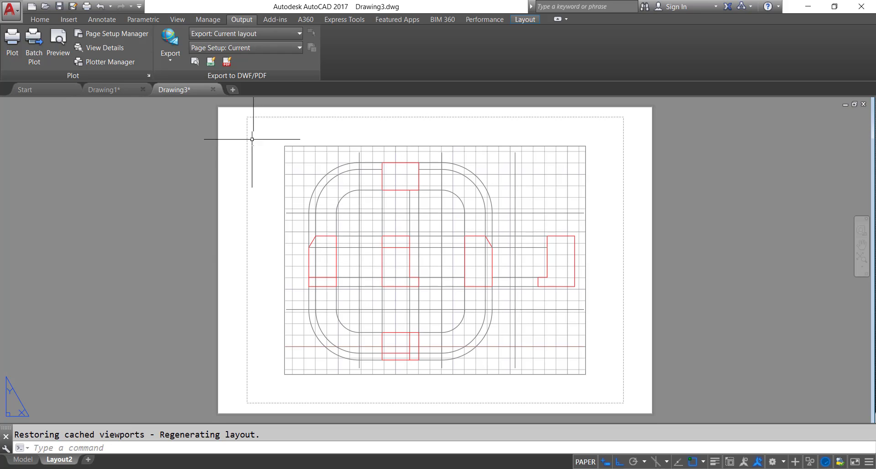
pyautogui.click(40, 19)
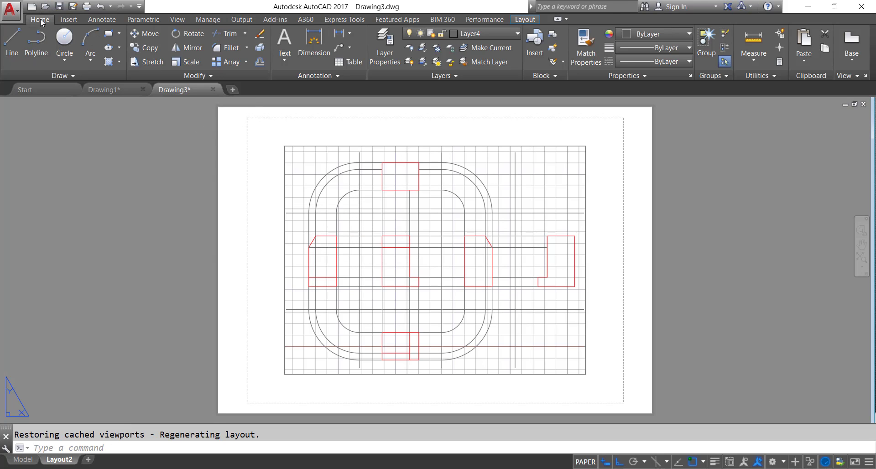
pyautogui.click(244, 21)
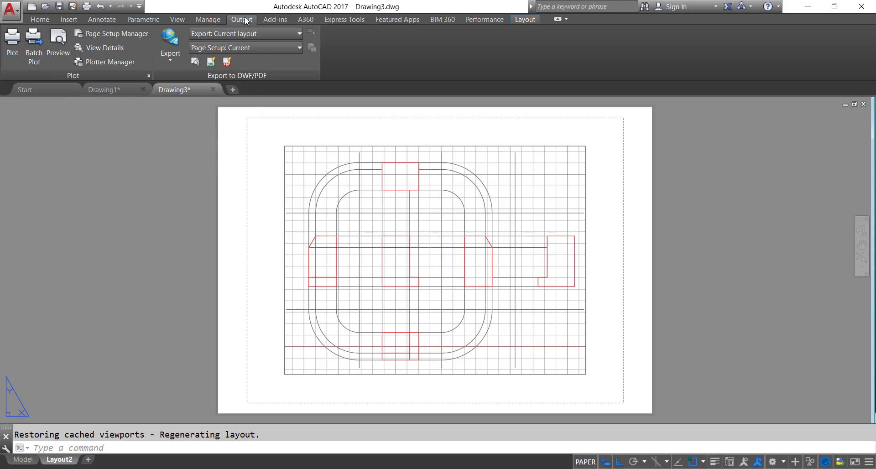
# Step: Select DWG To PDF.pc3 as Layout2's printer and open its plotter properties
pyautogui.click(125, 34)
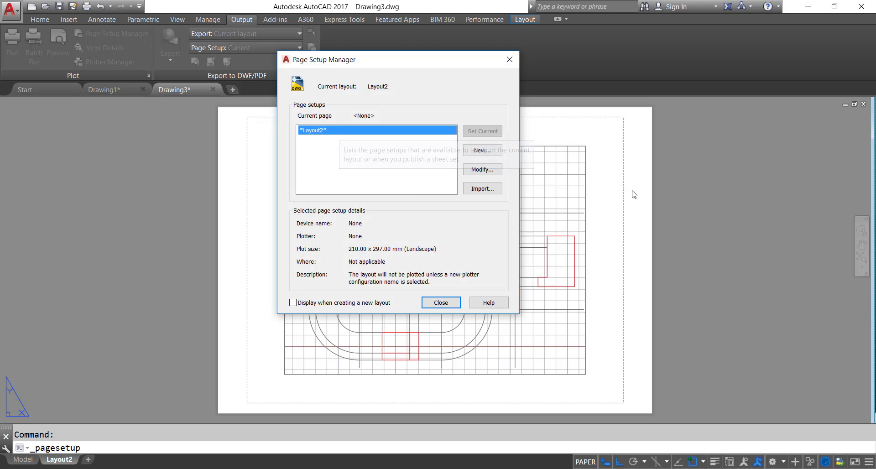
pyautogui.click(482, 169)
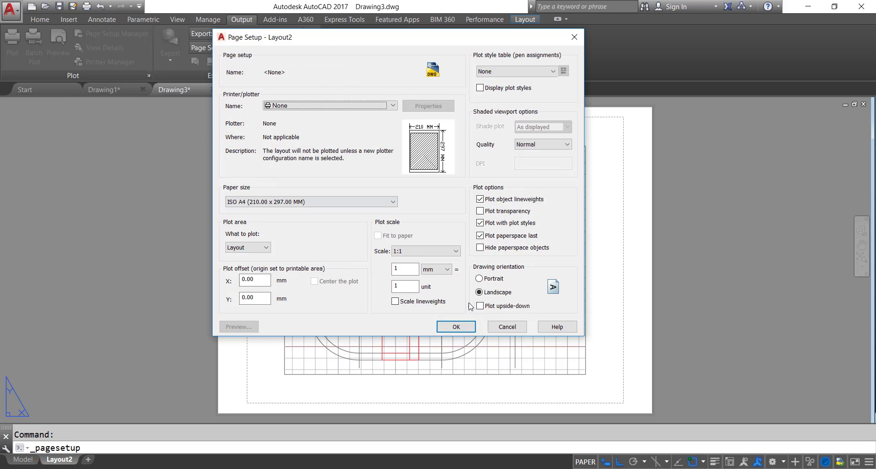
pyautogui.moveTo(400, 41); pyautogui.dragTo(395, 55)
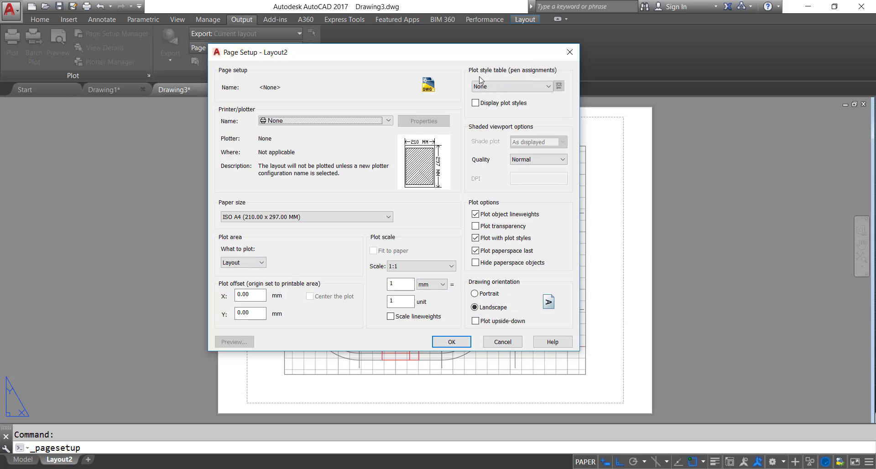
pyautogui.click(388, 120)
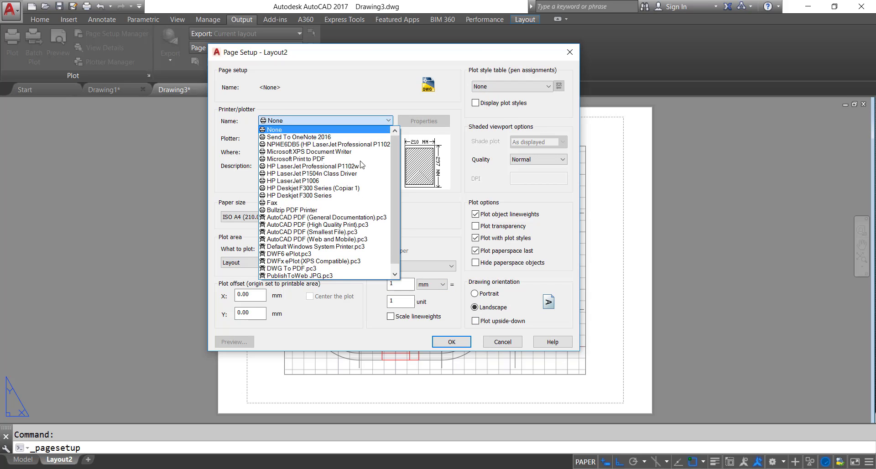
pyautogui.click(337, 269)
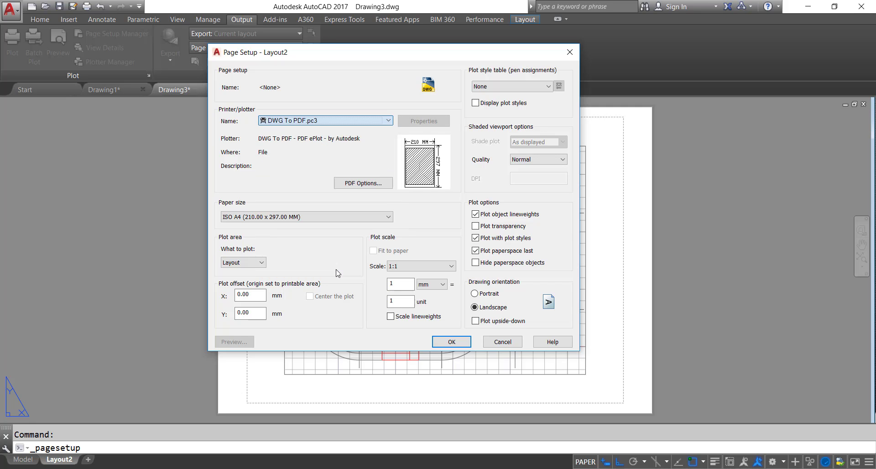
pyautogui.click(426, 122)
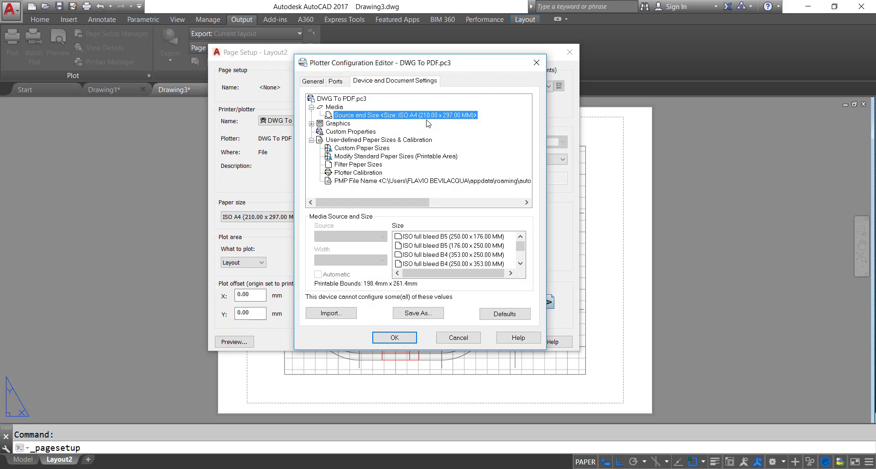
# Step: Start a new custom paper size with width 450 and height 320 mm
pyautogui.click(377, 148)
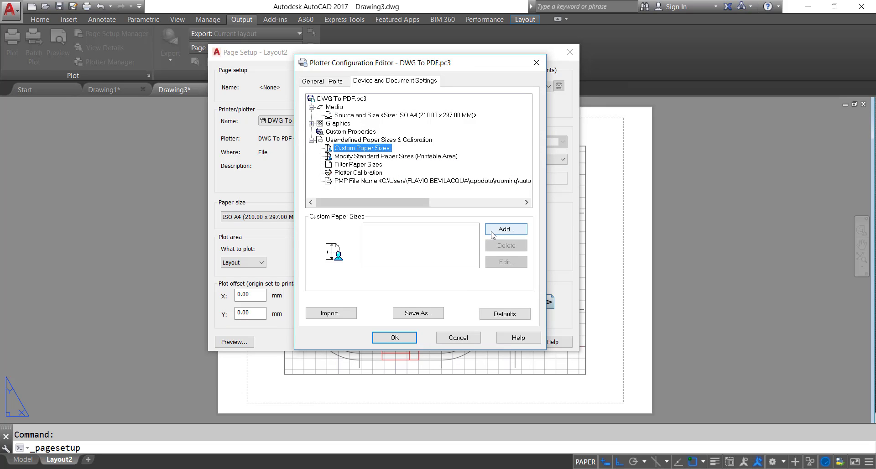
pyautogui.click(506, 229)
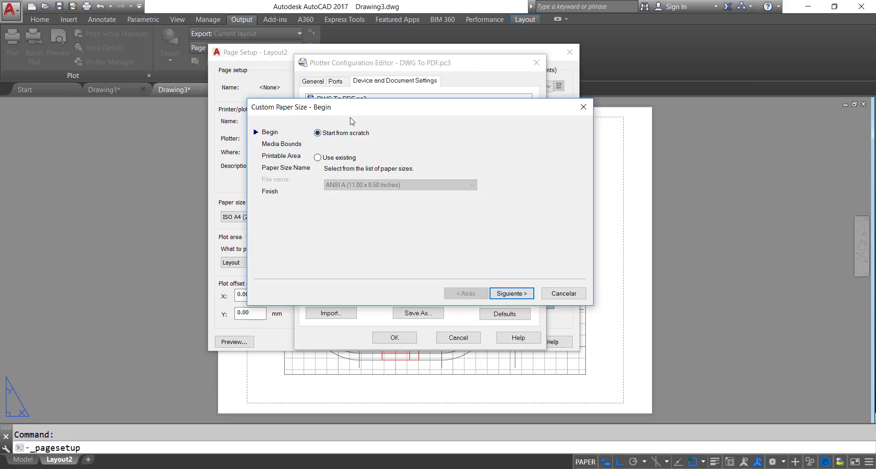
pyautogui.click(506, 291)
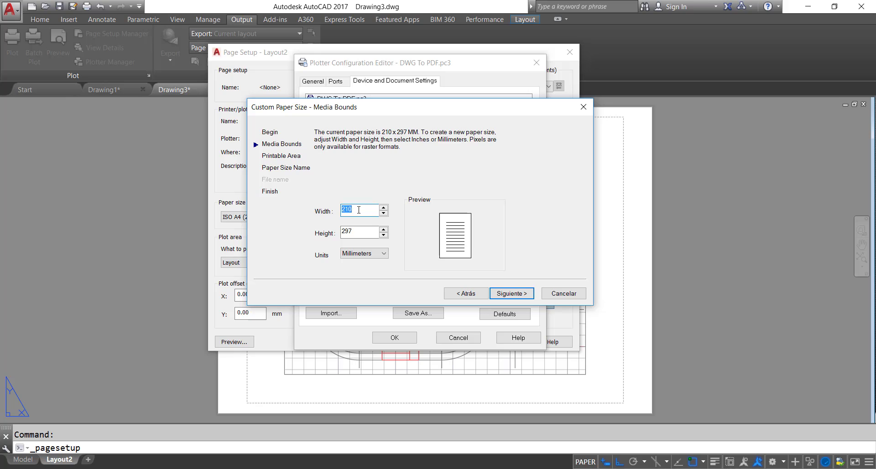
pyautogui.write('45')
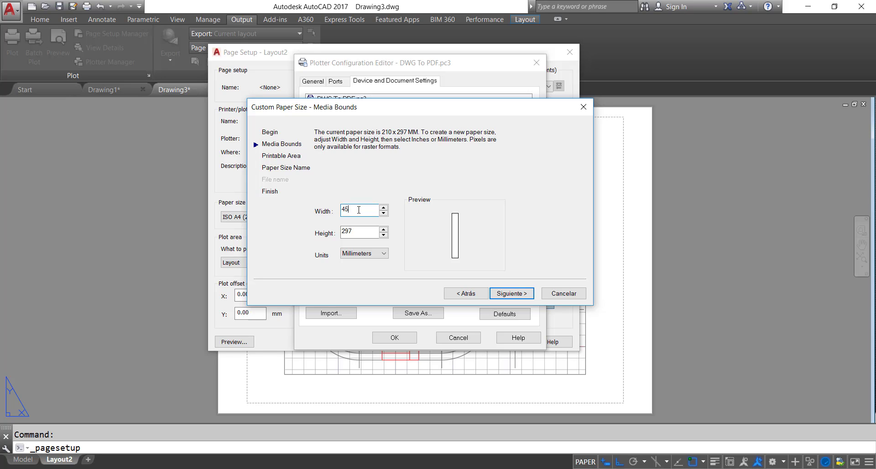
pyautogui.write('0')
pyautogui.doubleClick(371, 233)
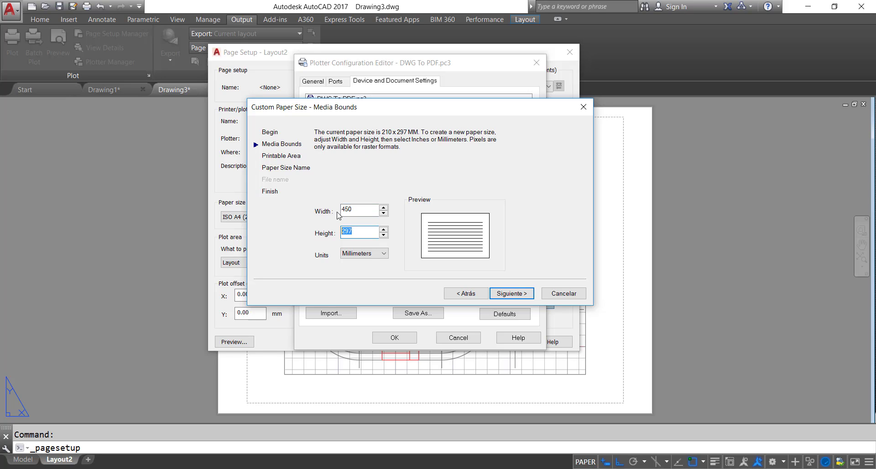
pyautogui.write('320')
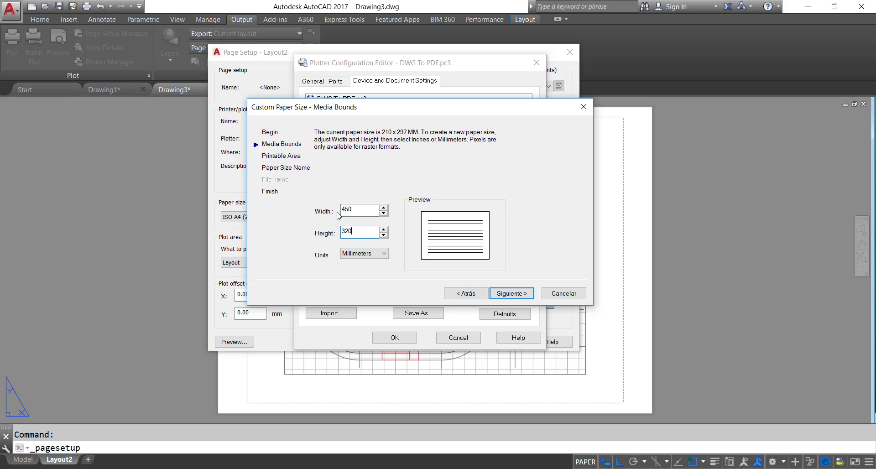
pyautogui.click(513, 294)
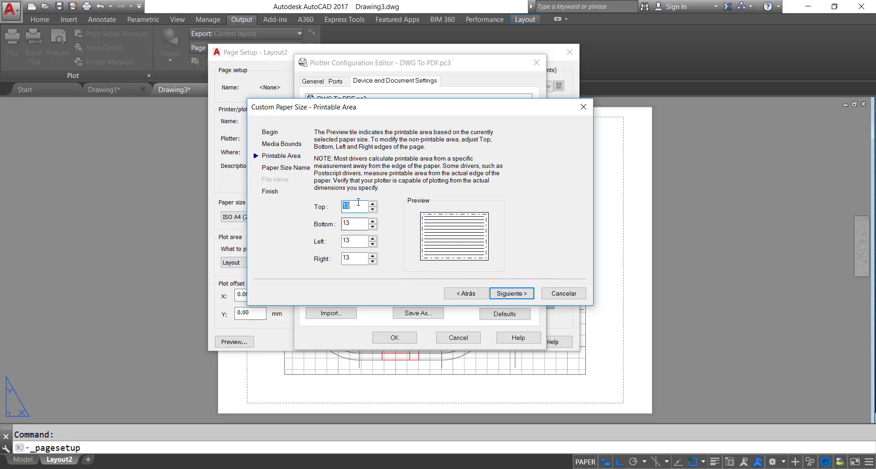
# Step: Set all printable-area margins to 0 and finish the paper size as User 1
pyautogui.write('0')
pyautogui.doubleClick(355, 224)
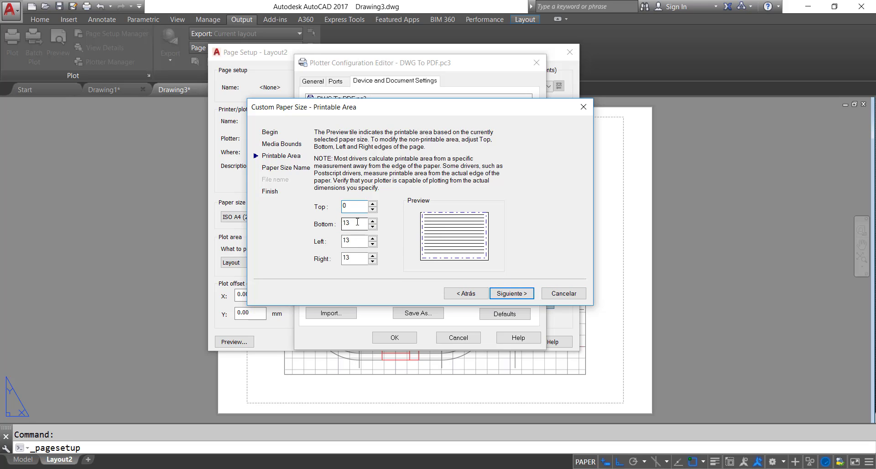
pyautogui.write('00')
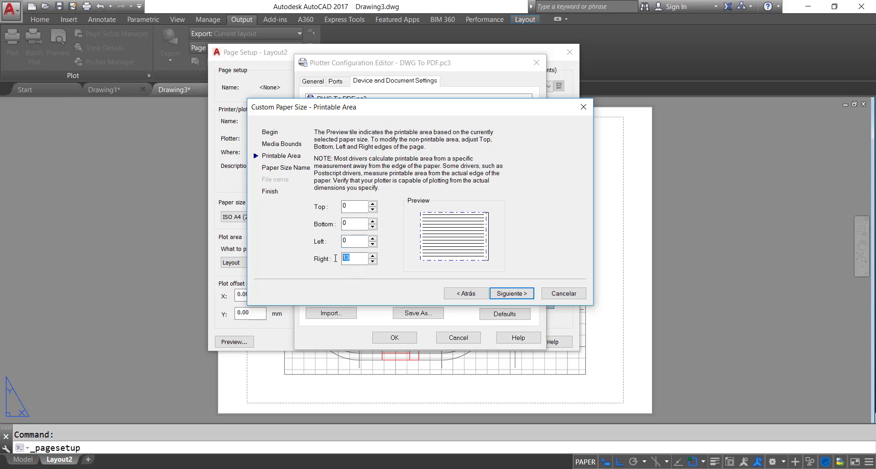
pyautogui.write('0')
pyautogui.click(518, 295)
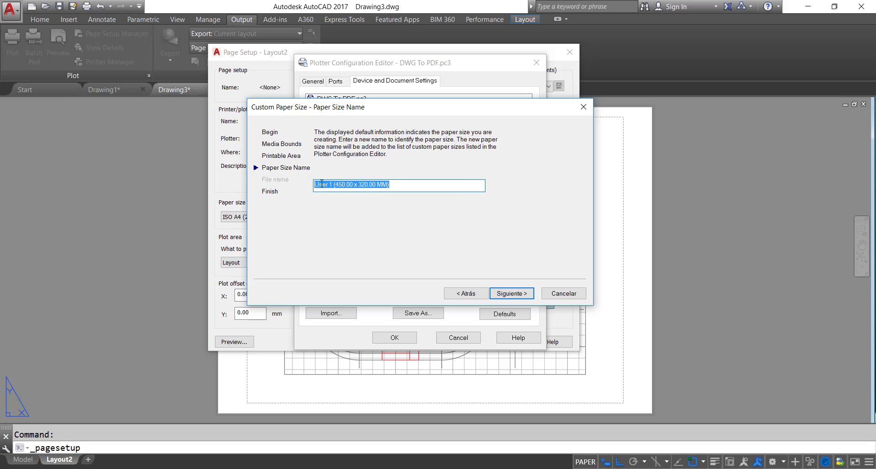
pyautogui.click(510, 294)
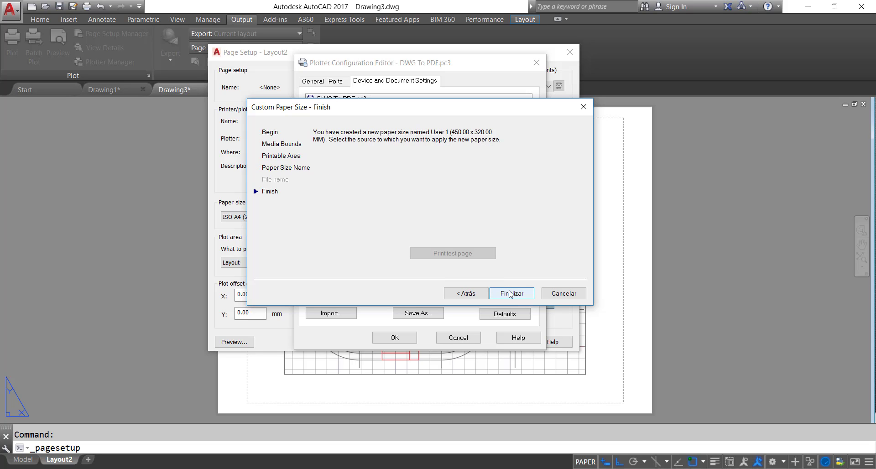
pyautogui.click(510, 293)
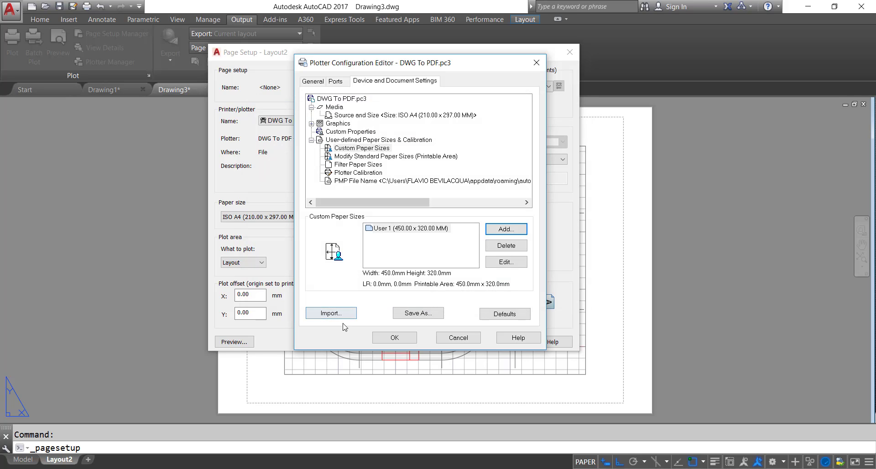
# Step: Save the plotter configuration and assign the User 1 (450.00 x 320.00 MM) paper to Layout2
pyautogui.click(393, 232)
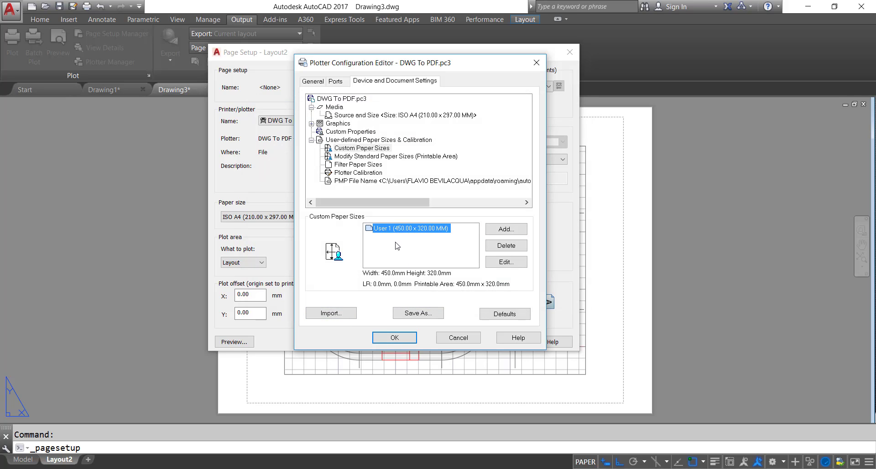
pyautogui.click(395, 338)
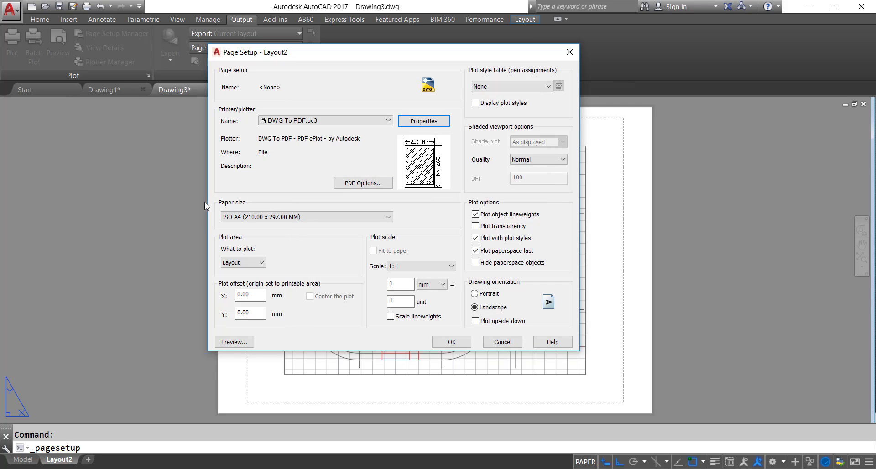
pyautogui.click(388, 217)
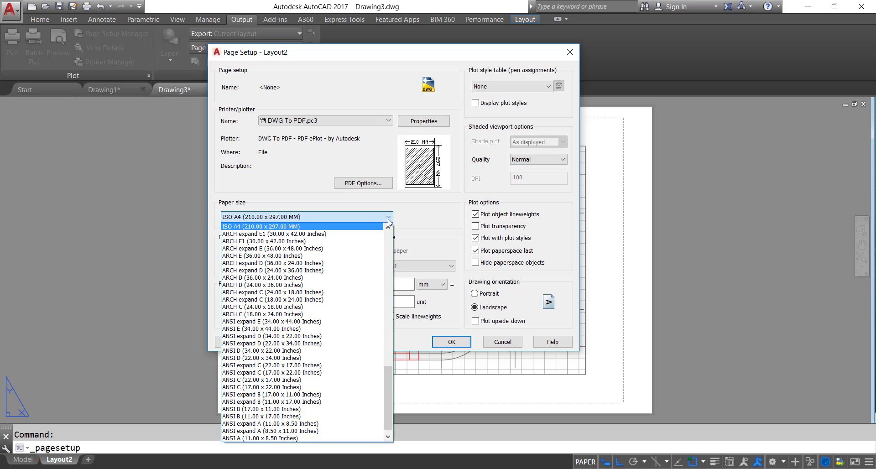
pyautogui.moveTo(389, 365); pyautogui.dragTo(402, 240)
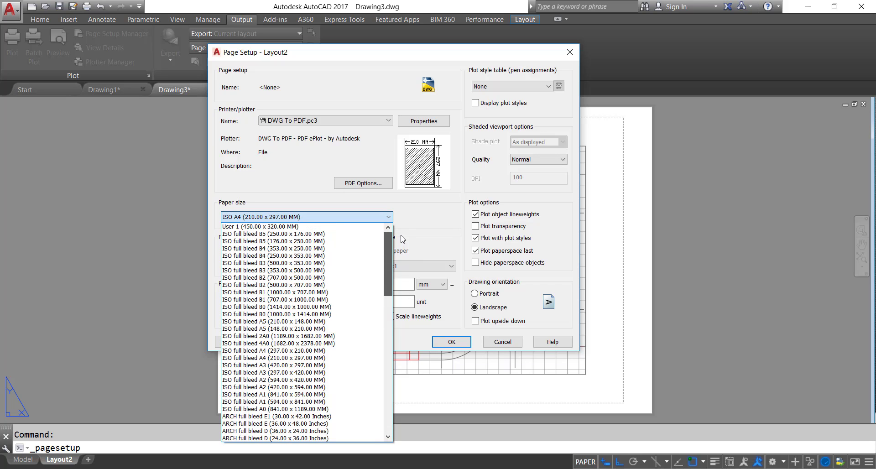
pyautogui.click(234, 226)
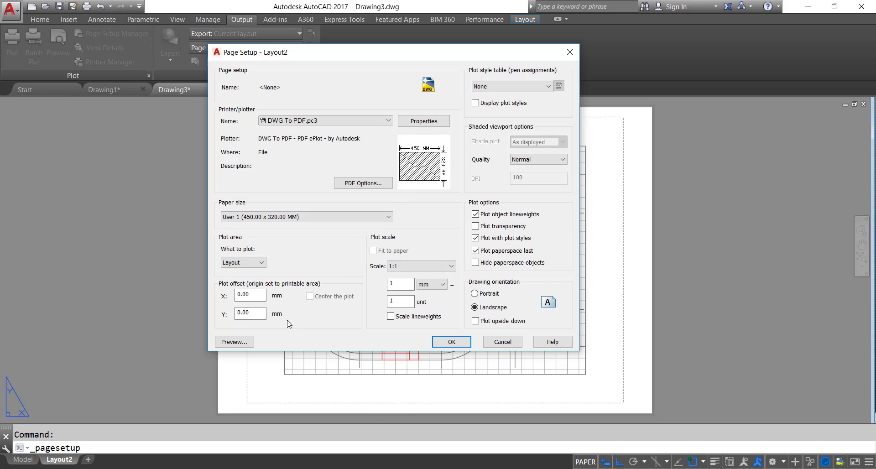
pyautogui.click(449, 342)
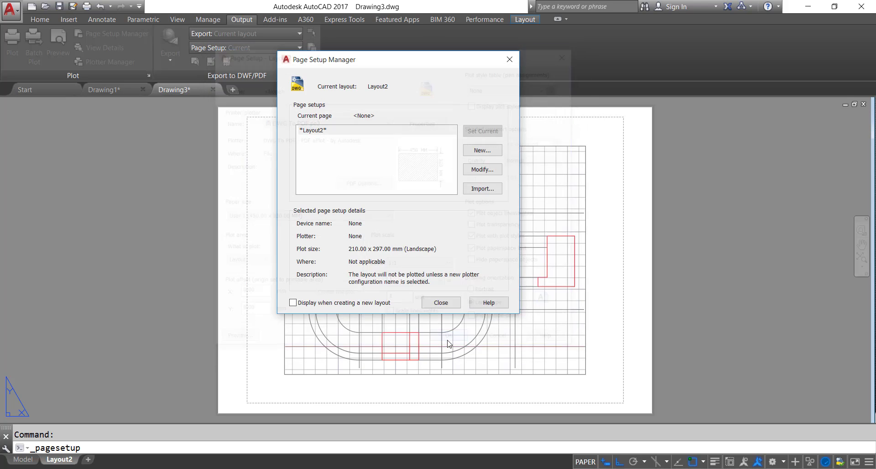
# Step: Erase the viewport from Layout2 and return to Model space
pyautogui.click(440, 303)
pyautogui.click(450, 228)
pyautogui.click(434, 247)
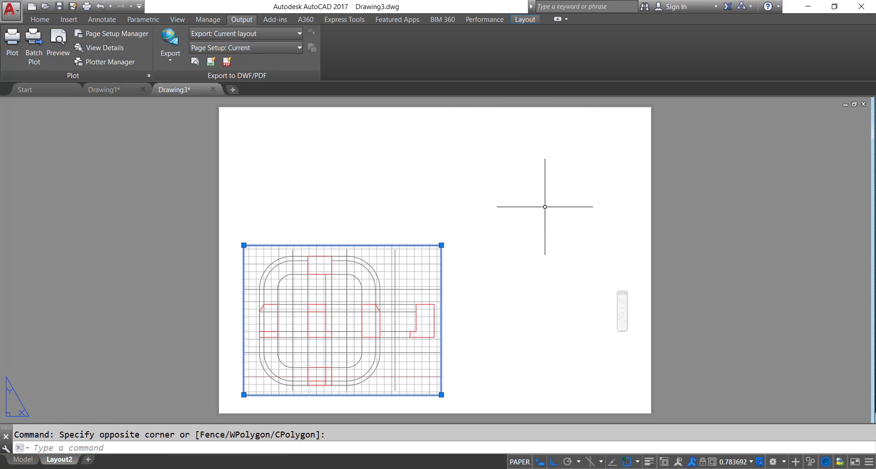
pyautogui.press('Delete')
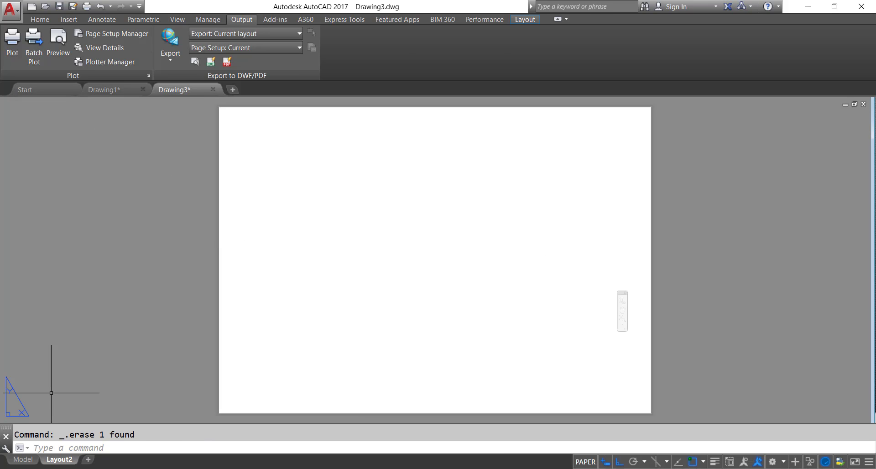
pyautogui.click(27, 461)
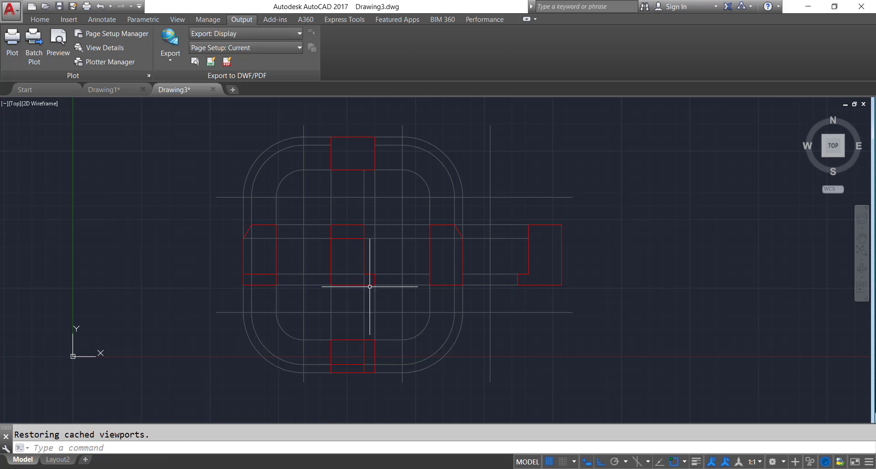
# Step: Go to Layout2 and make Layer5 the current layer
pyautogui.scroll(-5, 362, 289)
pyautogui.scroll(5, 303, 309)
pyautogui.moveTo(320, 297)
pyautogui.mouseDown(button='middle')
pyautogui.moveTo(328, 299)
pyautogui.moveTo(305, 293)
pyautogui.mouseUp(button='middle')
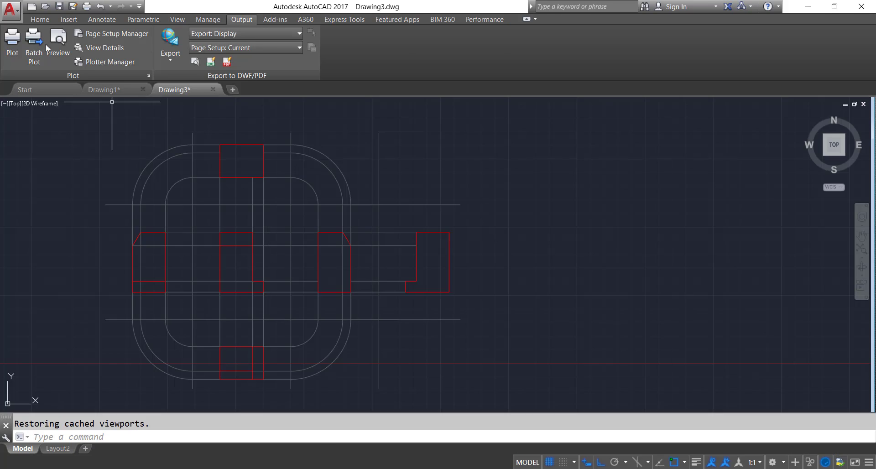
pyautogui.click(40, 19)
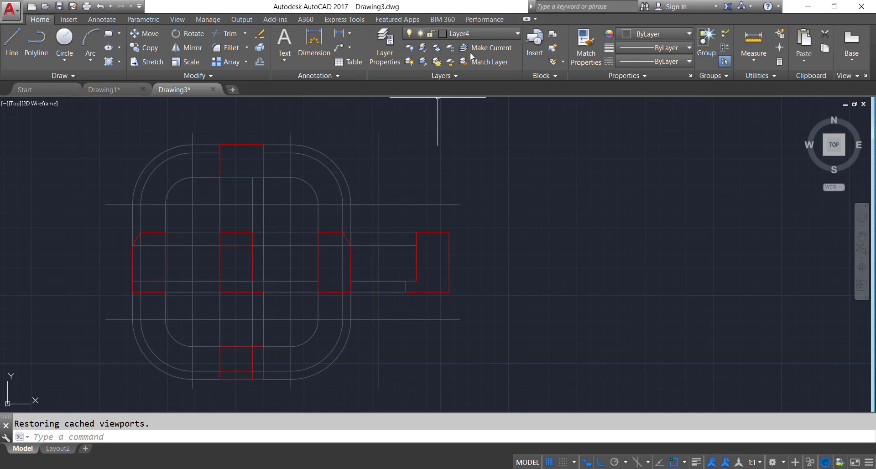
pyautogui.click(494, 33)
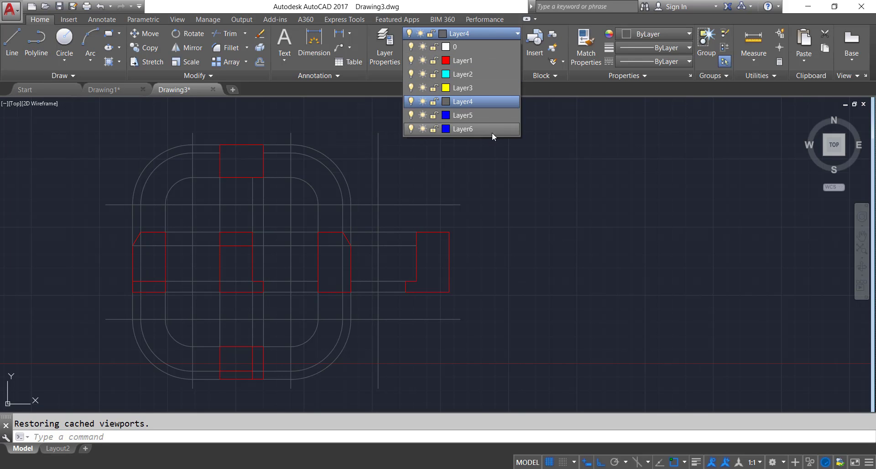
pyautogui.click(526, 196)
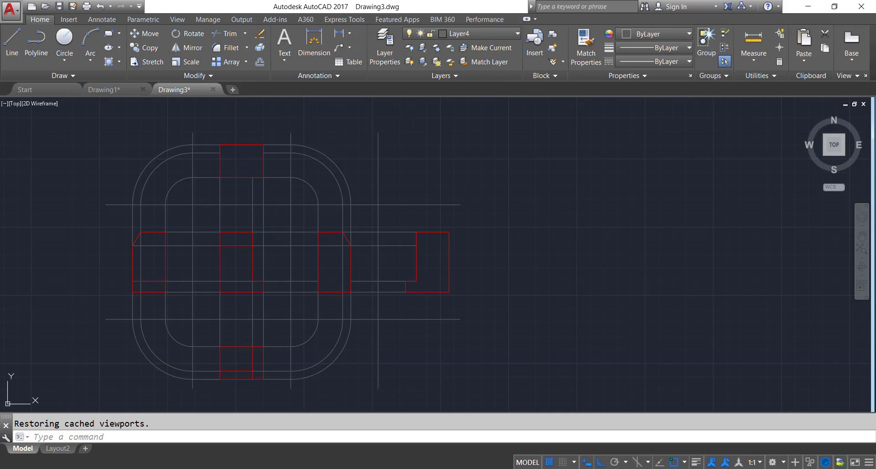
pyautogui.click(58, 448)
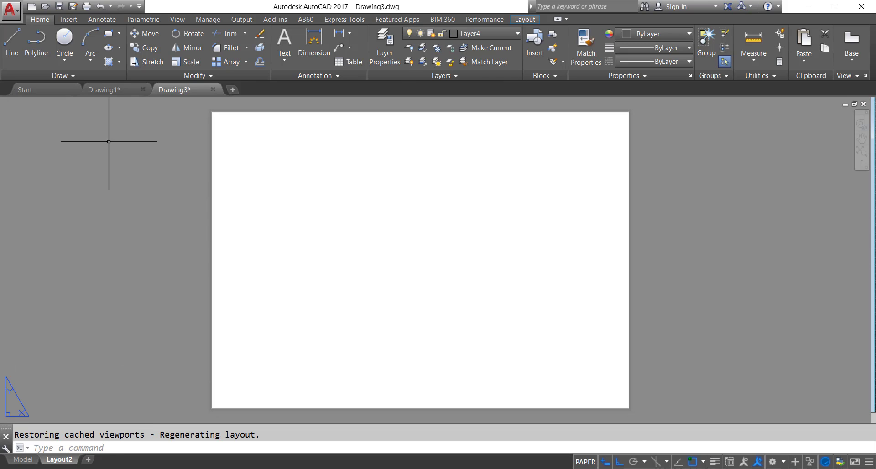
pyautogui.click(506, 33)
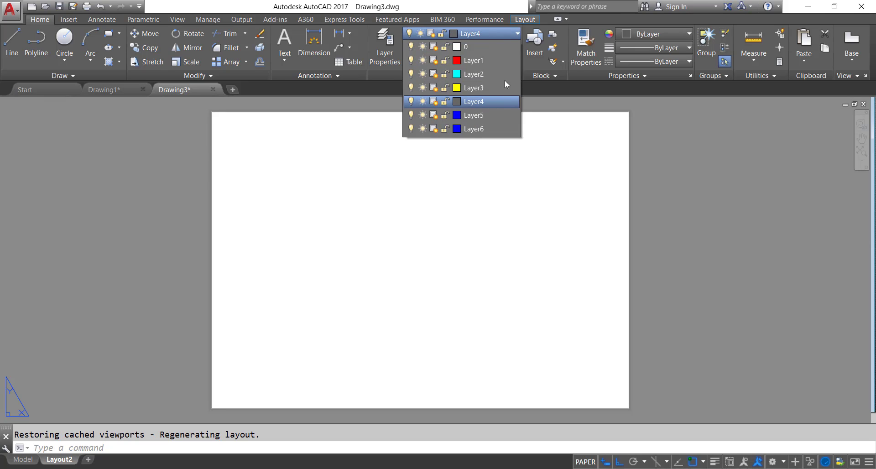
pyautogui.click(506, 114)
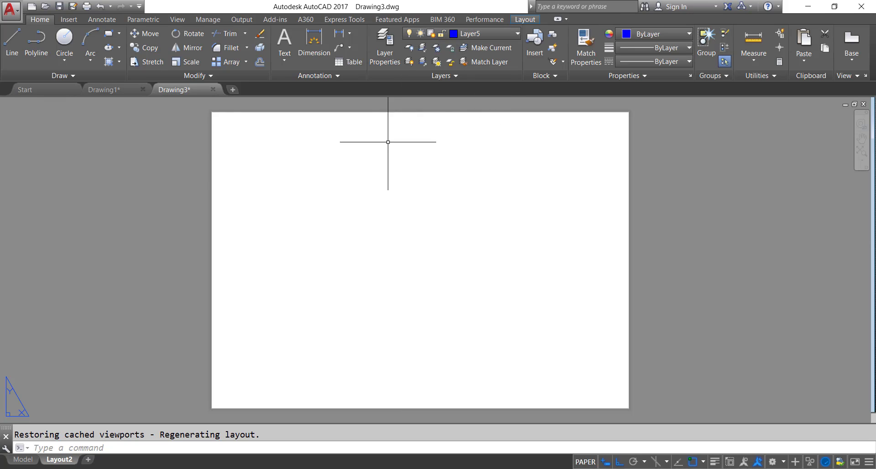
# Step: Draw a 420 x 297 rectangle from a corner near the sheet's lower left
pyautogui.click(109, 36)
pyautogui.click(236, 390)
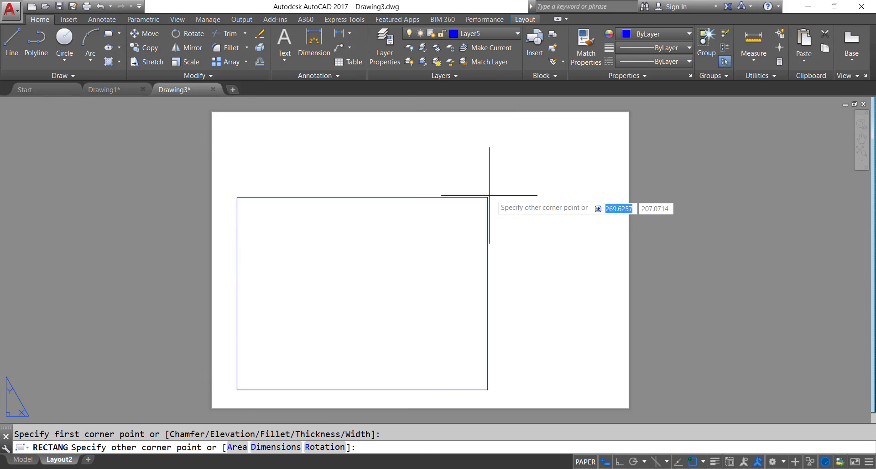
pyautogui.write('420')
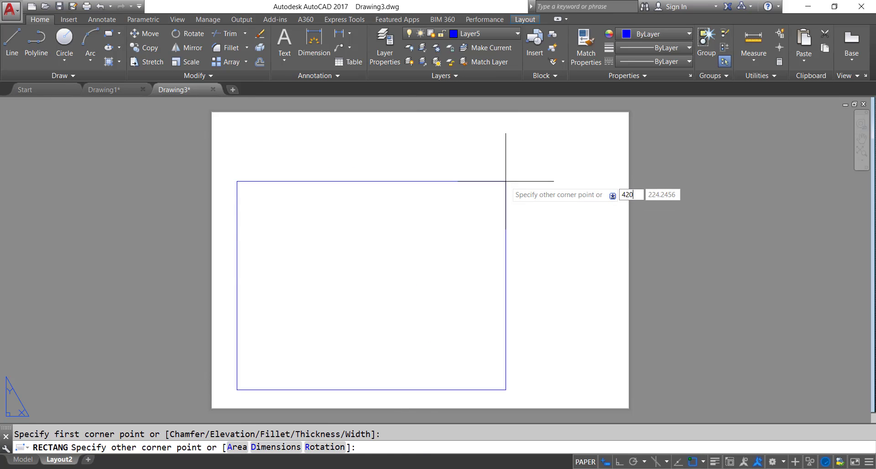
pyautogui.press('Tab')
pyautogui.write('297')
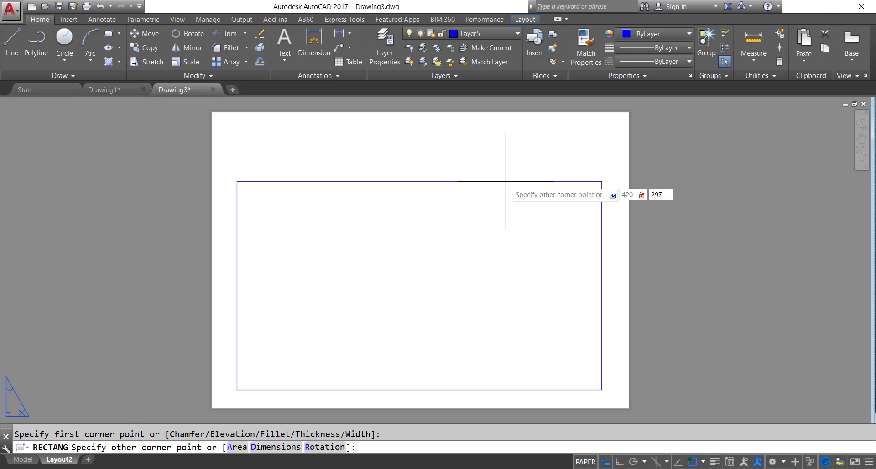
pyautogui.press('Return')
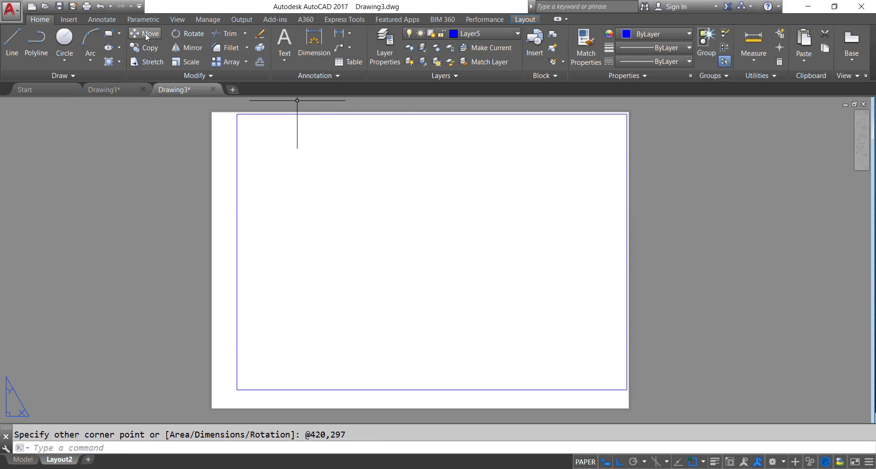
# Step: Move the border rectangle freely with Ortho off so it fits the sheet
pyautogui.click(146, 36)
pyautogui.click(237, 129)
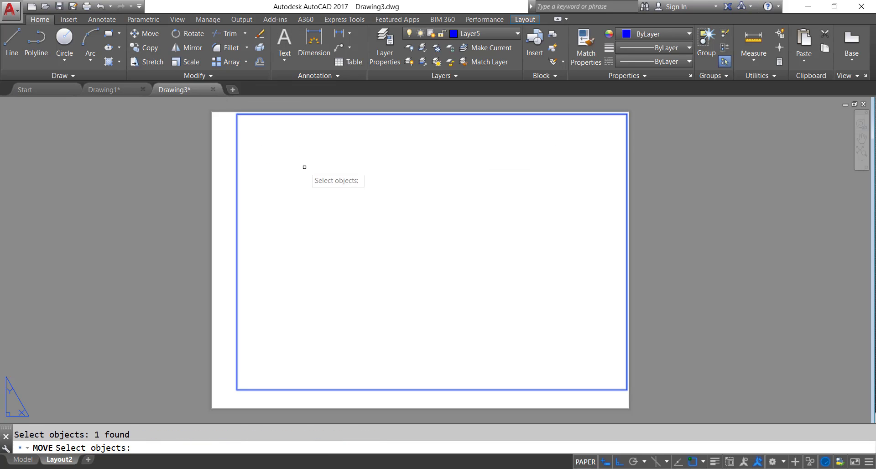
pyautogui.press('Return')
pyautogui.click(460, 219)
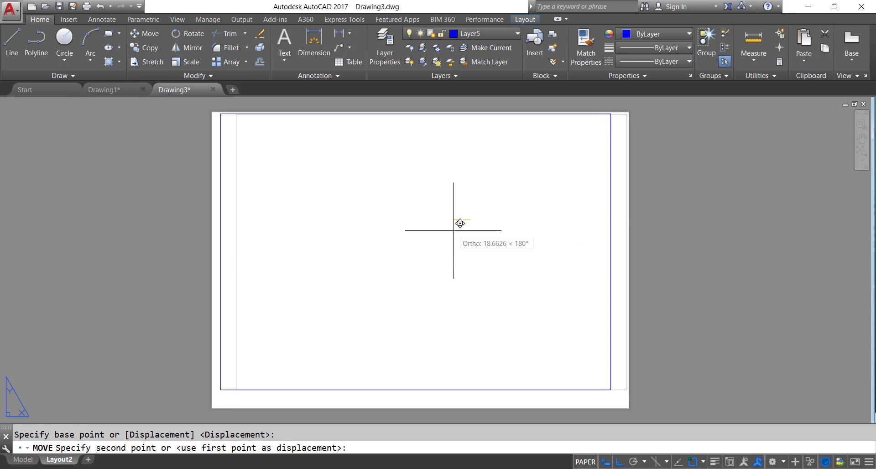
pyautogui.press('F8')
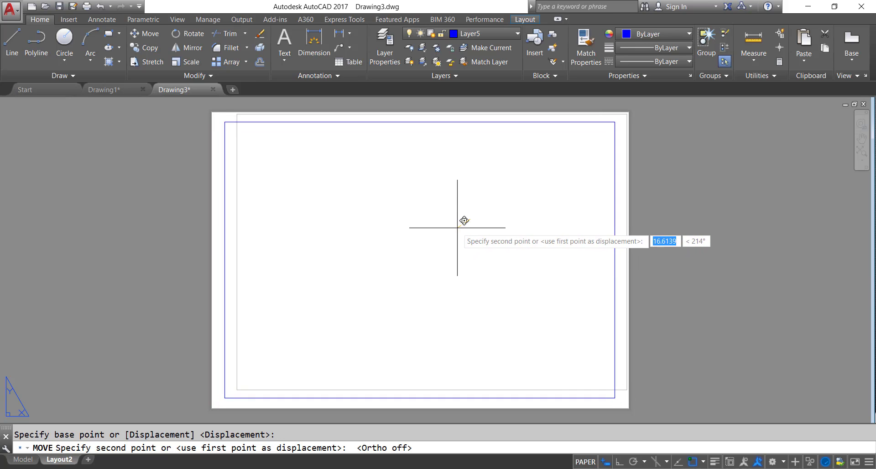
pyautogui.click(456, 227)
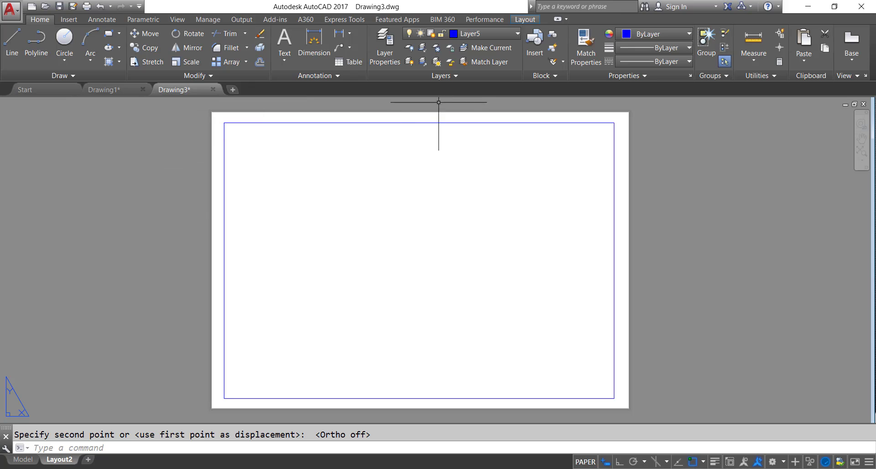
pyautogui.click(259, 62)
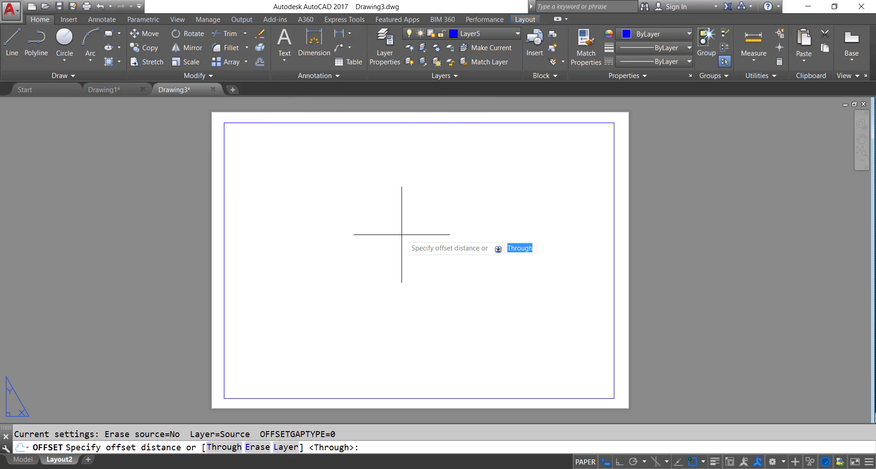
# Step: Offset the sheet border 10 inward to make an inner border
pyautogui.write('10')
pyautogui.press('Return')
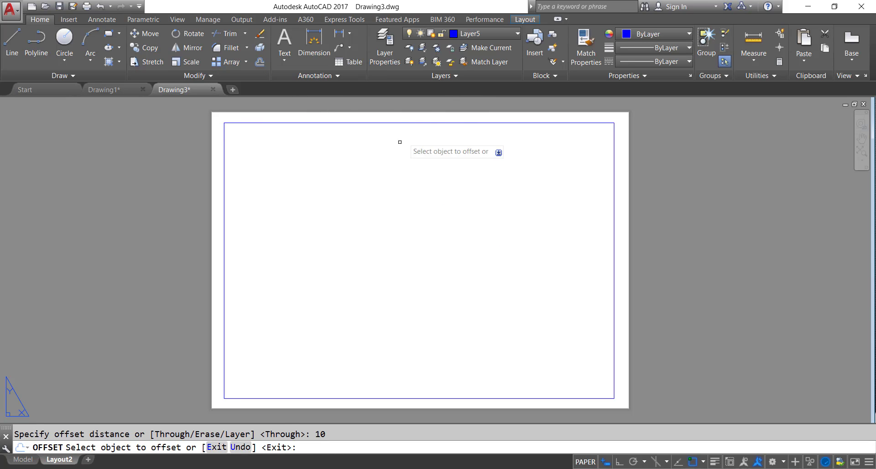
pyautogui.click(417, 123)
pyautogui.click(414, 190)
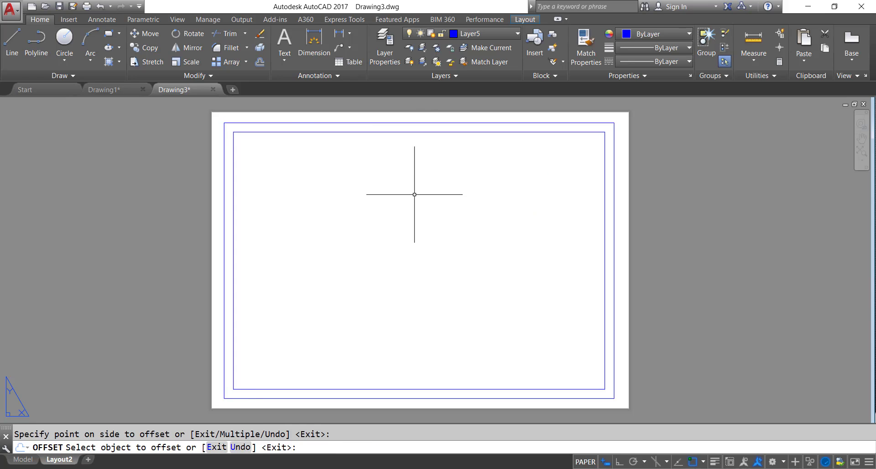
pyautogui.press('Escape')
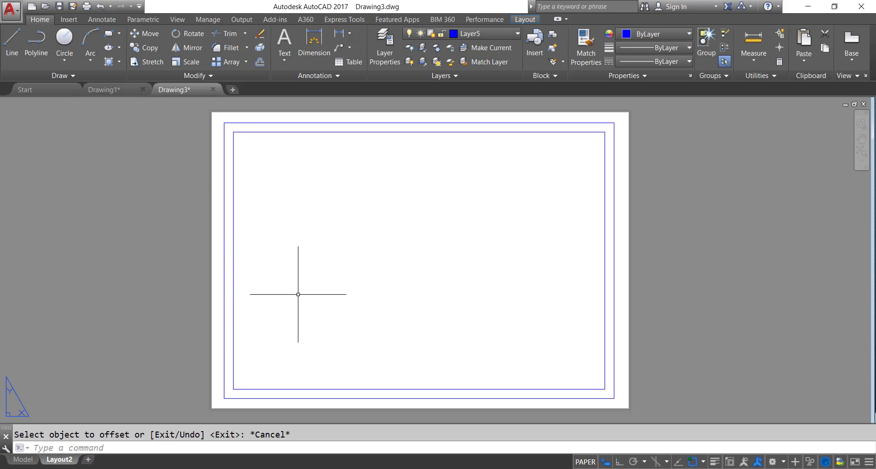
# Step: Stretch the inner border's left edge 15 to the right with Ortho on
pyautogui.click(233, 257)
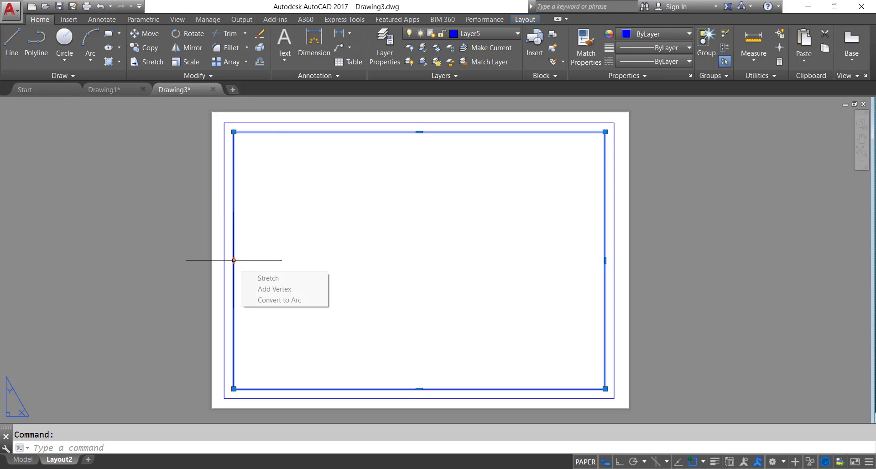
pyautogui.click(235, 261)
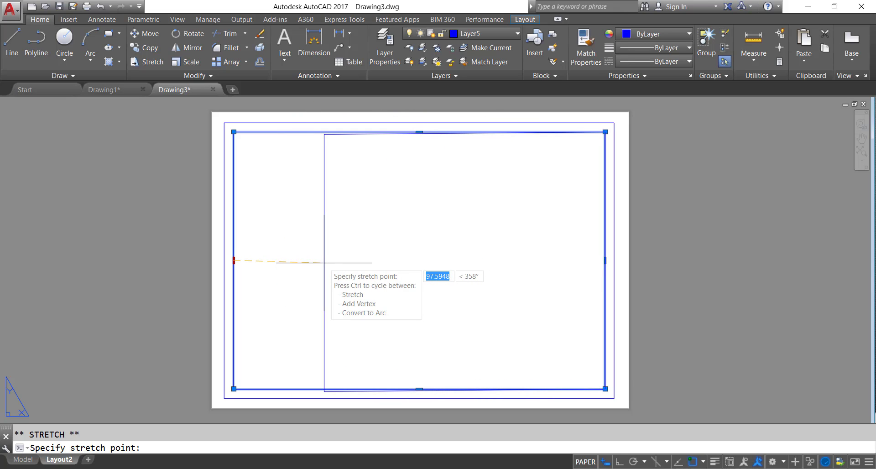
pyautogui.press('F8')
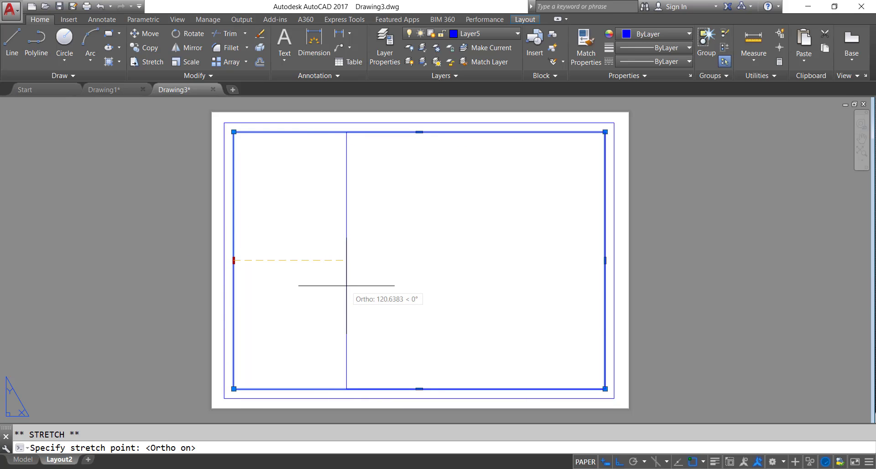
pyautogui.write('15')
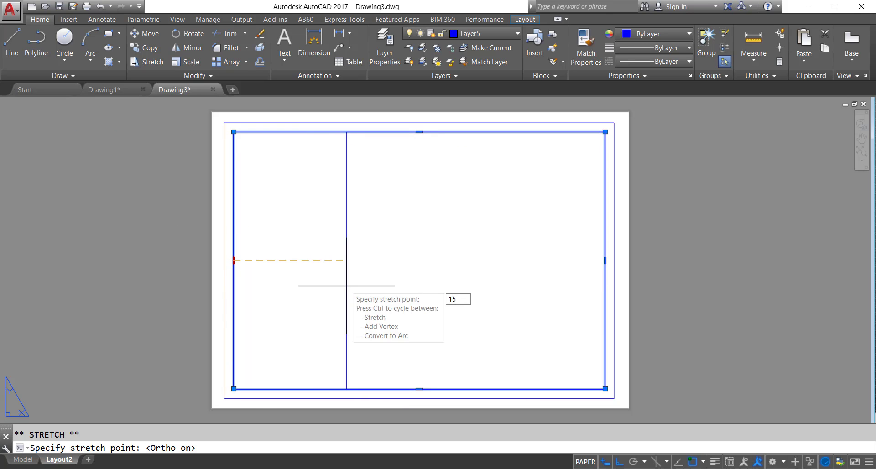
pyautogui.press('Return')
pyautogui.press('Escape')
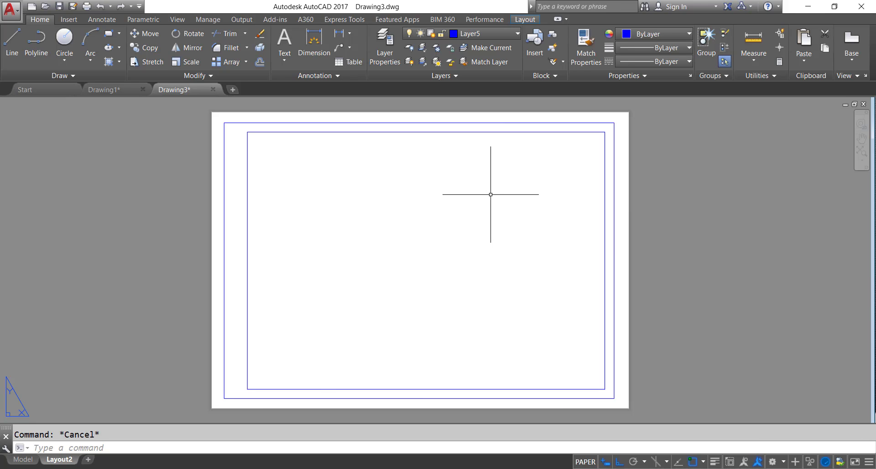
# Step: Draw a 175 by 50 rectangle on the layout sheet
pyautogui.click(110, 38)
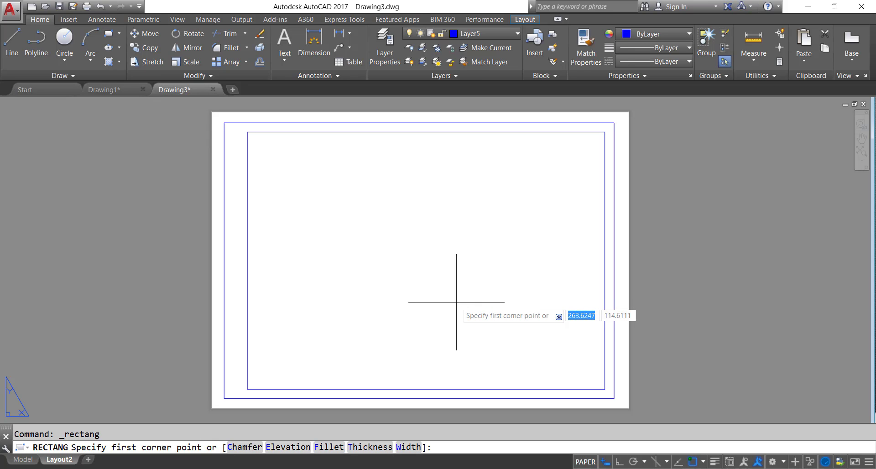
pyautogui.click(381, 342)
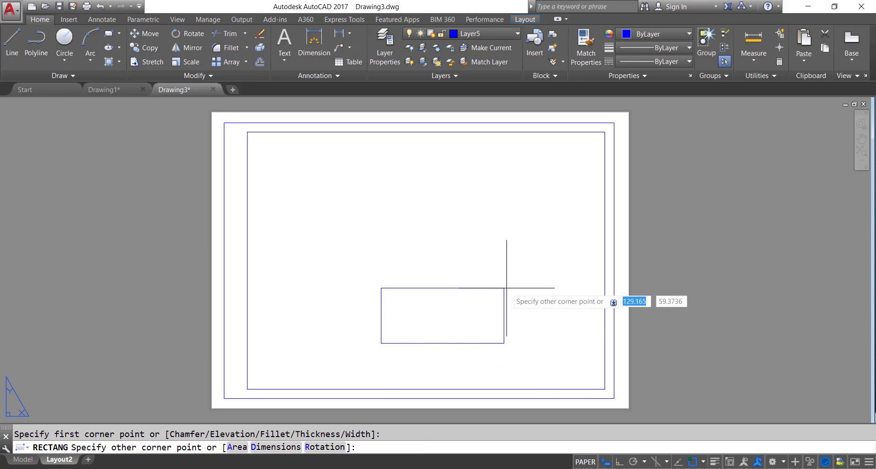
pyautogui.write('175')
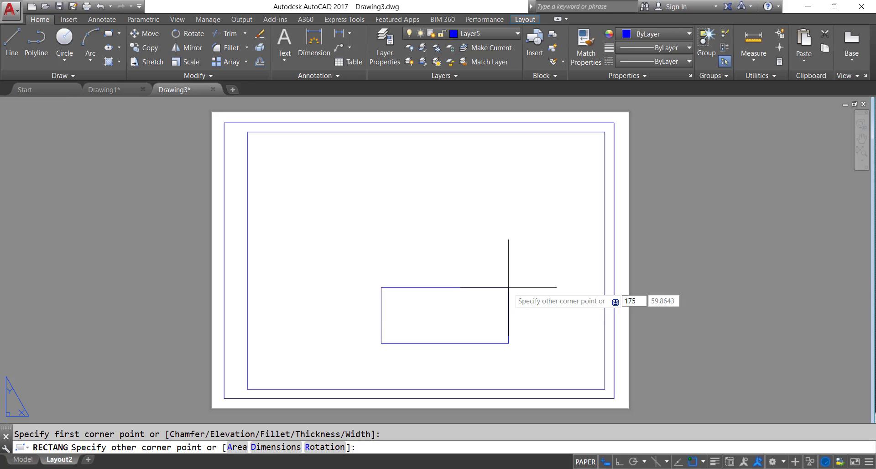
pyautogui.press('Tab')
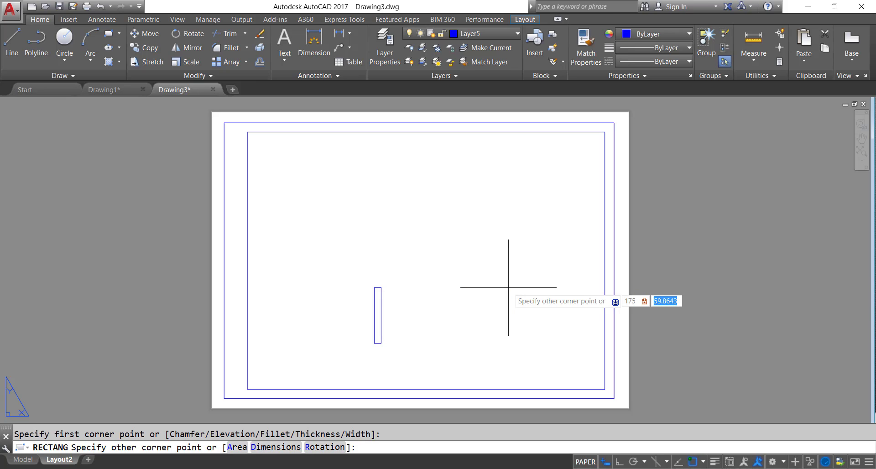
pyautogui.write('50')
pyautogui.press('Return')
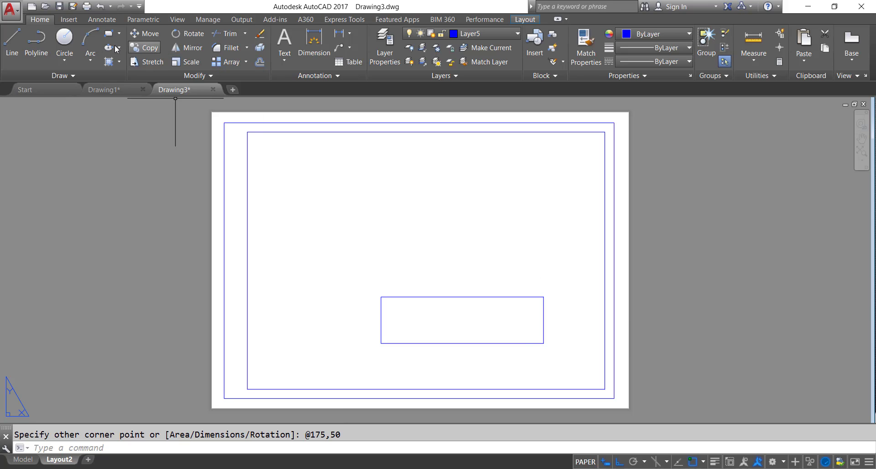
# Step: Move the rectangle by its bottom-right corner onto the inner border's bottom-right corner
pyautogui.click(145, 34)
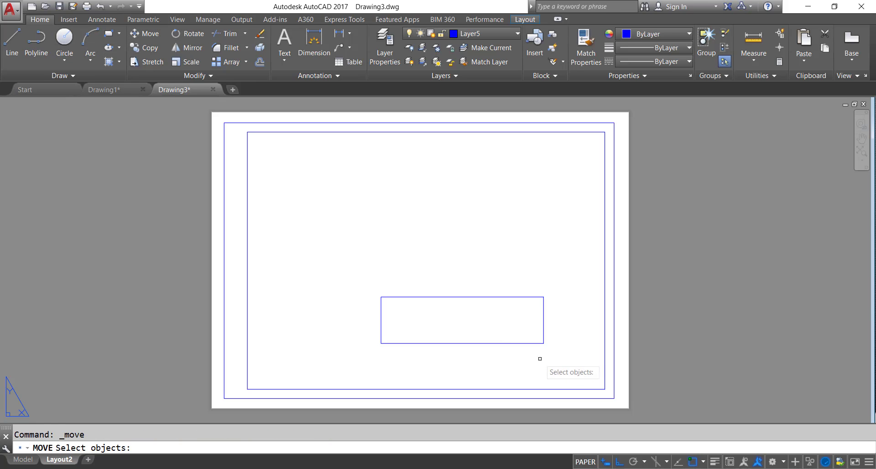
pyautogui.click(539, 344)
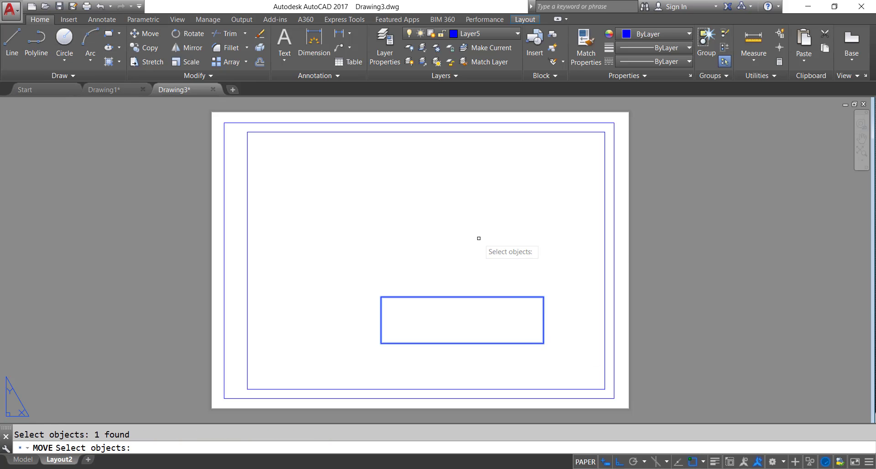
pyautogui.press('Return')
pyautogui.click(542, 343)
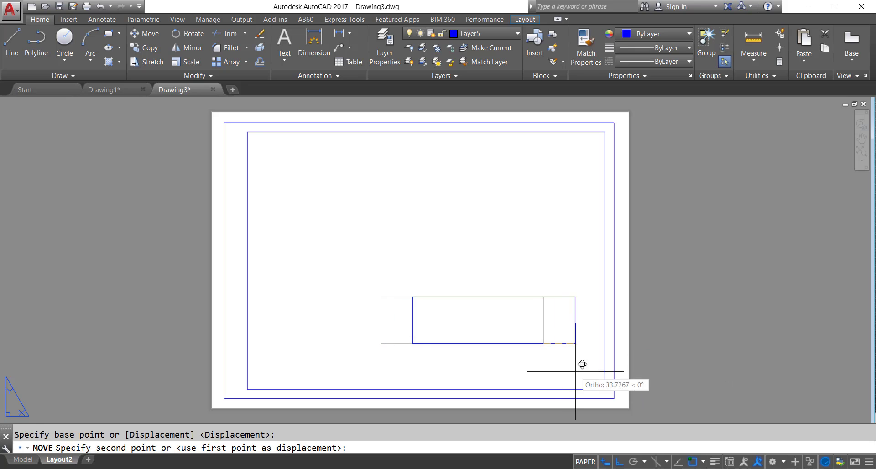
pyautogui.click(608, 382)
pyautogui.press('Escape')
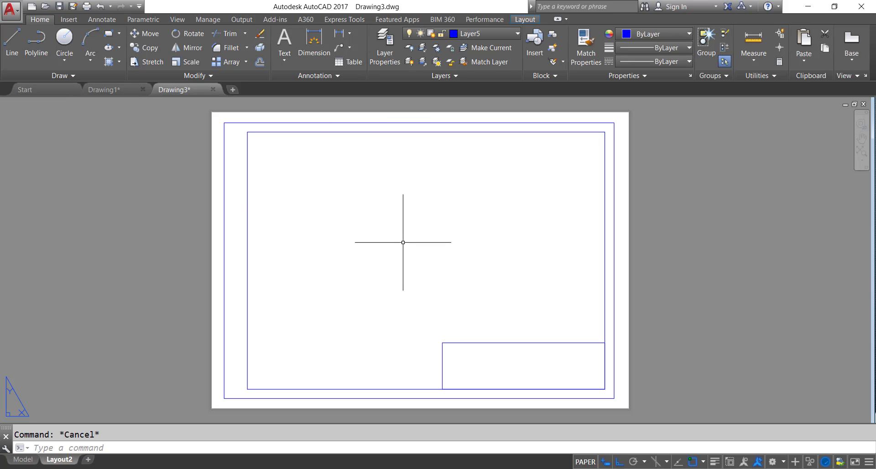
# Step: In model space, create a layer named ventanas with grey colour 9
pyautogui.click(23, 459)
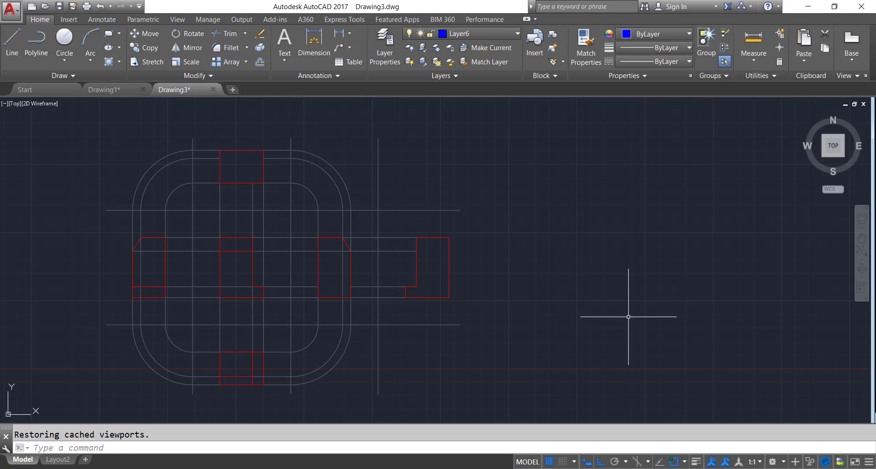
pyautogui.click(384, 46)
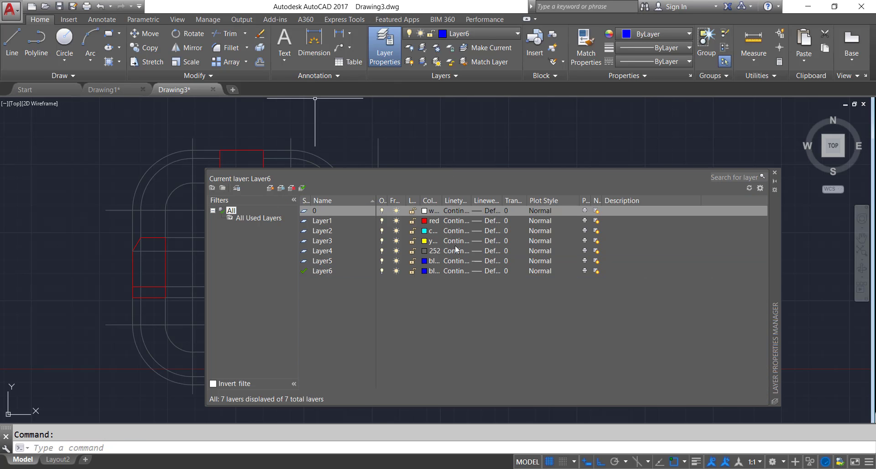
pyautogui.click(270, 188)
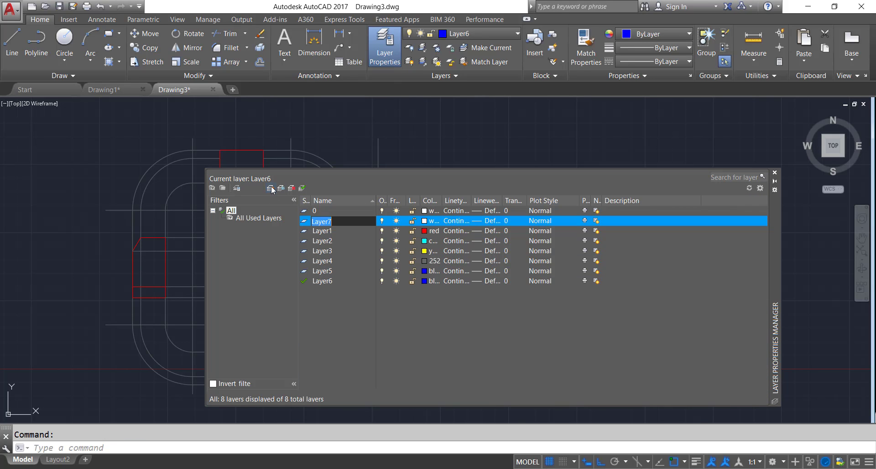
pyautogui.write('ve')
pyautogui.click(427, 223)
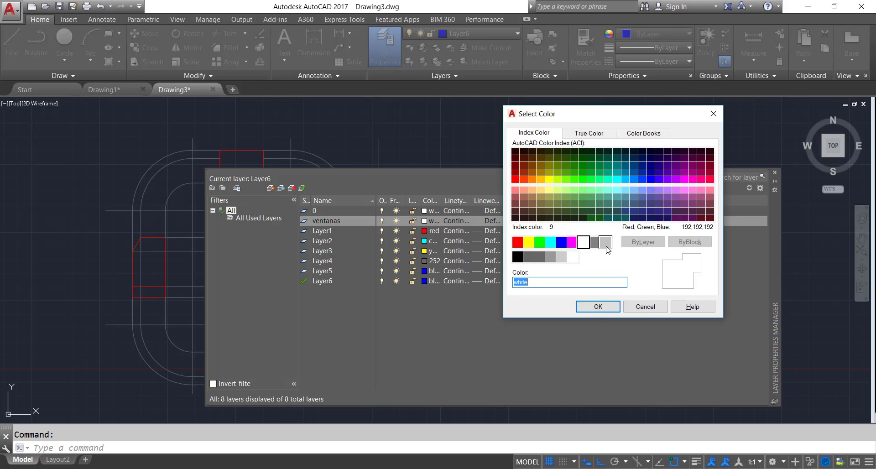
pyautogui.click(606, 242)
pyautogui.click(597, 306)
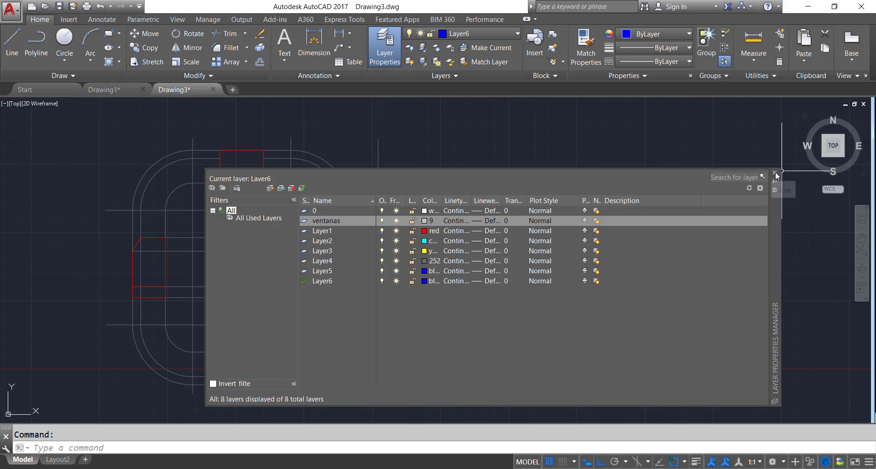
pyautogui.click(774, 172)
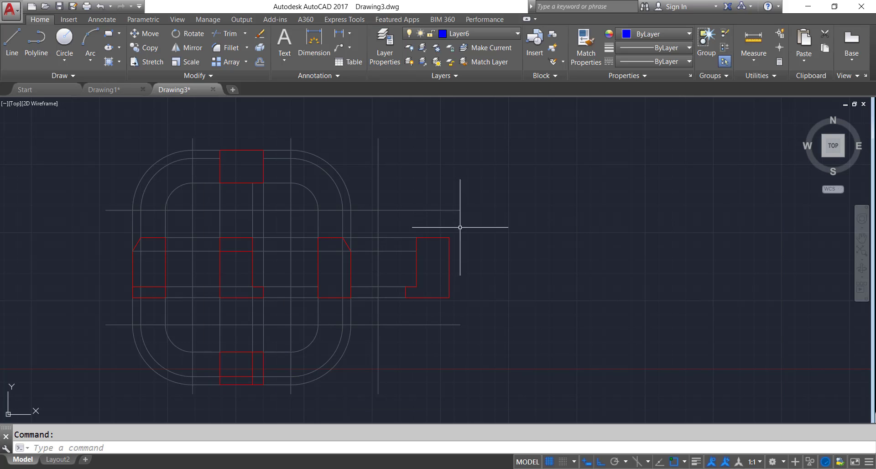
# Step: From Plotter Manager, go into the Plot Styles folder and start Add-A-Plot Style Table Wizard
pyautogui.click(242, 19)
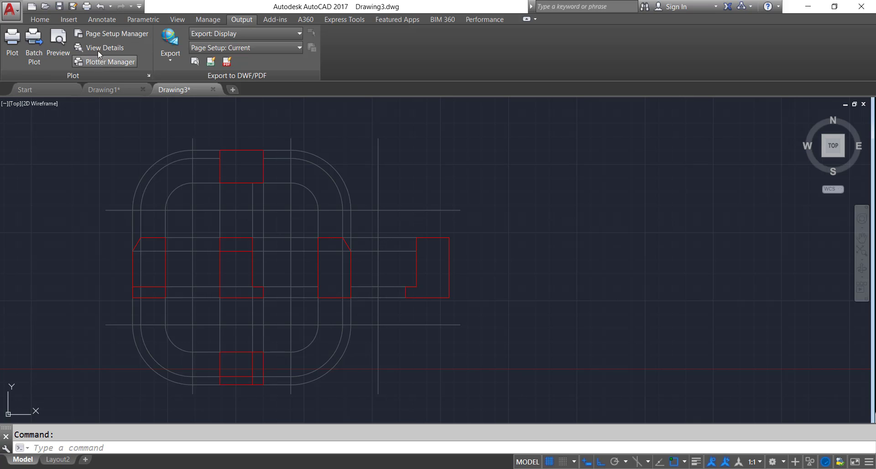
pyautogui.click(98, 62)
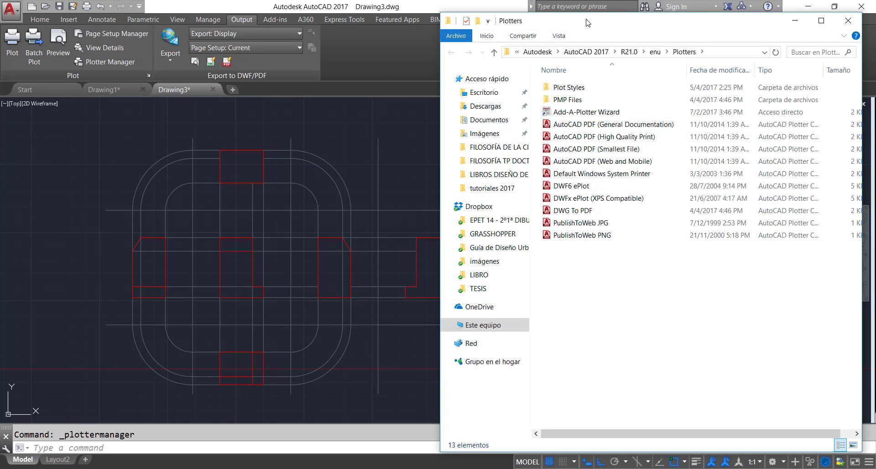
pyautogui.moveTo(588, 22); pyautogui.dragTo(488, 13)
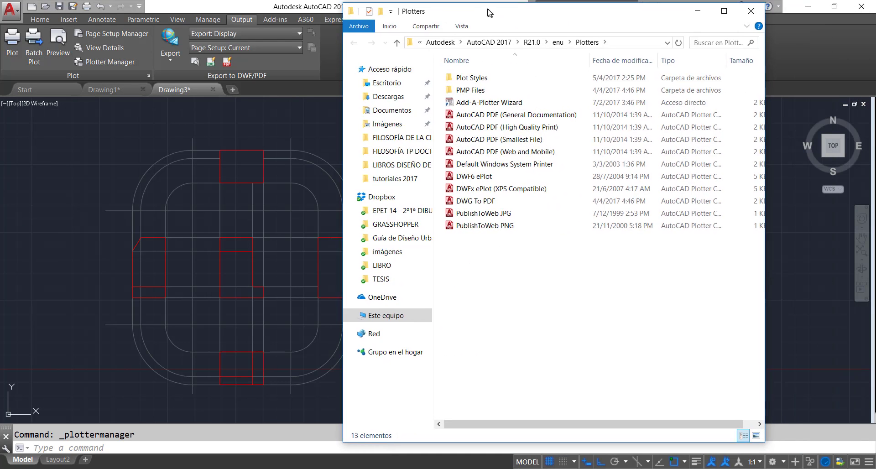
pyautogui.doubleClick(447, 79)
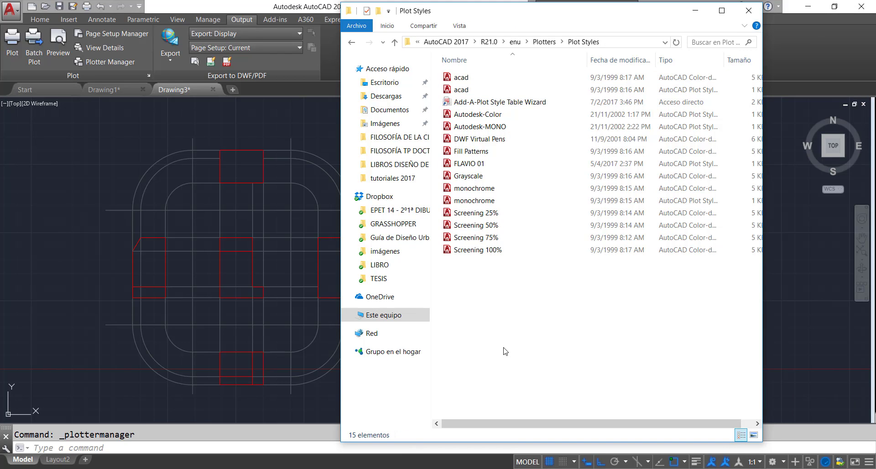
pyautogui.click(464, 101)
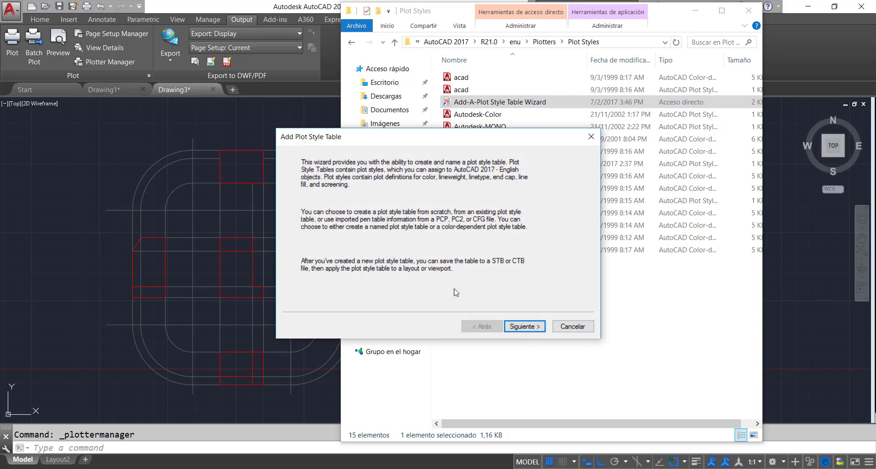
# Step: Create a new named plot style table from scratch called IRAM
pyautogui.click(516, 323)
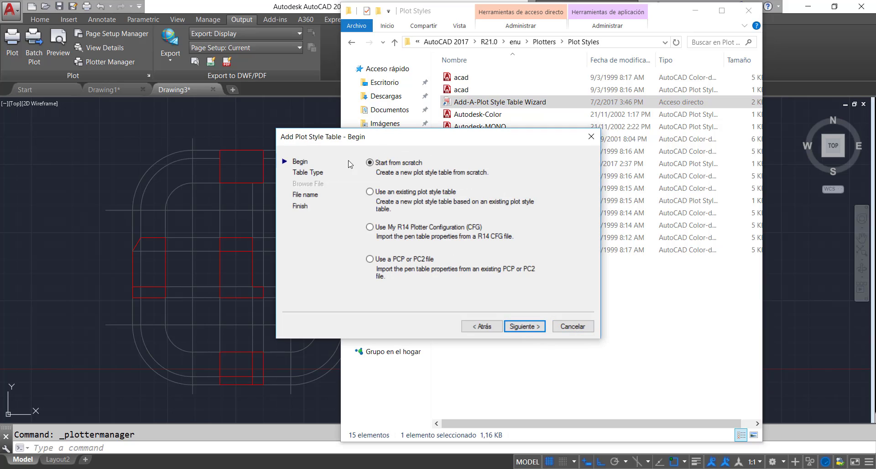
pyautogui.click(534, 328)
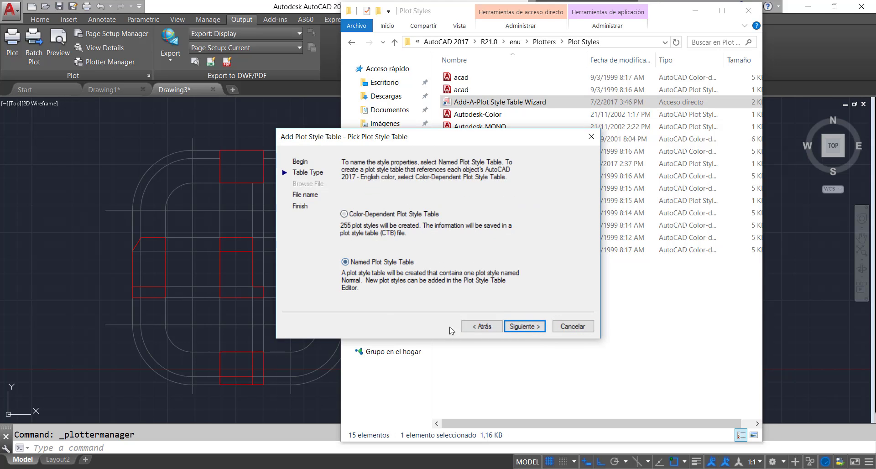
pyautogui.click(519, 326)
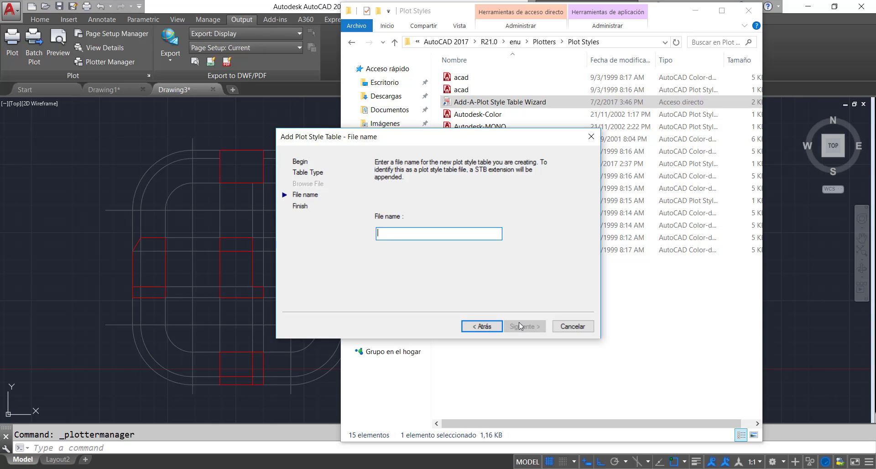
pyautogui.write('IRAM')
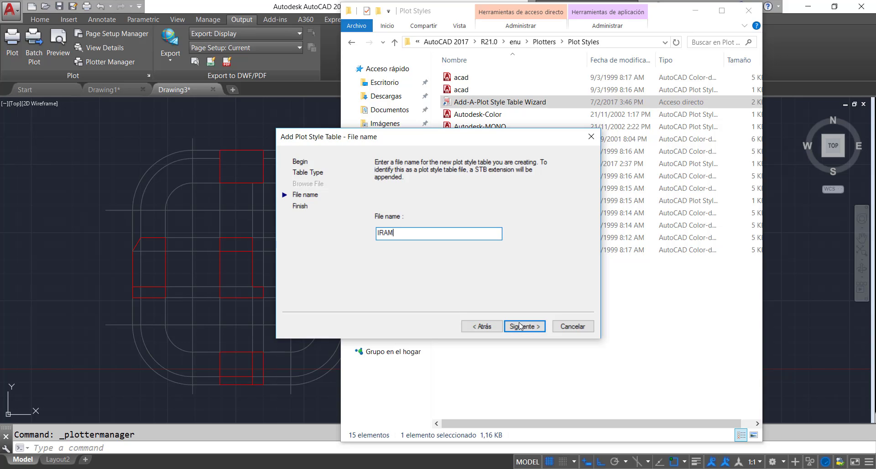
pyautogui.click(520, 325)
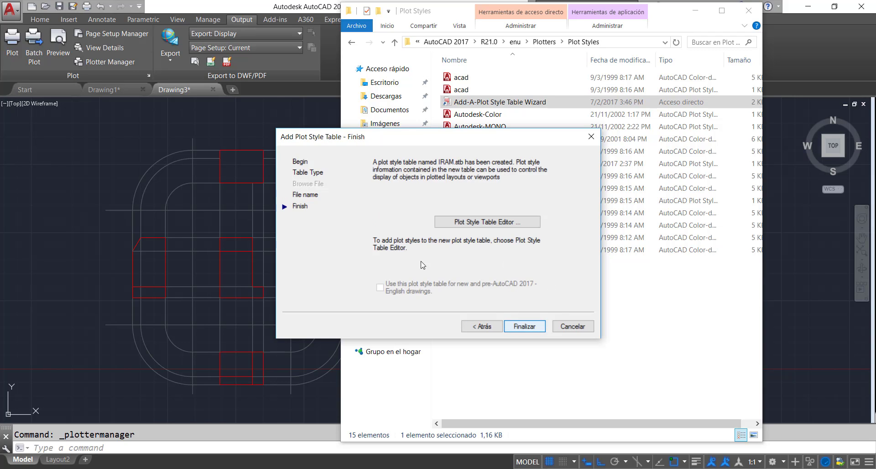
# Step: Open IRAM in the Plot Style Table Editor and view its styles
pyautogui.click(479, 223)
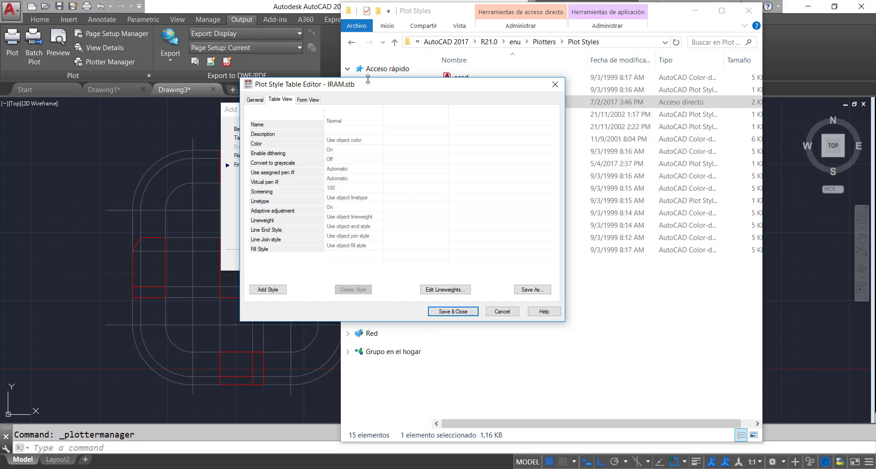
pyautogui.moveTo(368, 80); pyautogui.dragTo(352, 91)
pyautogui.click(240, 112)
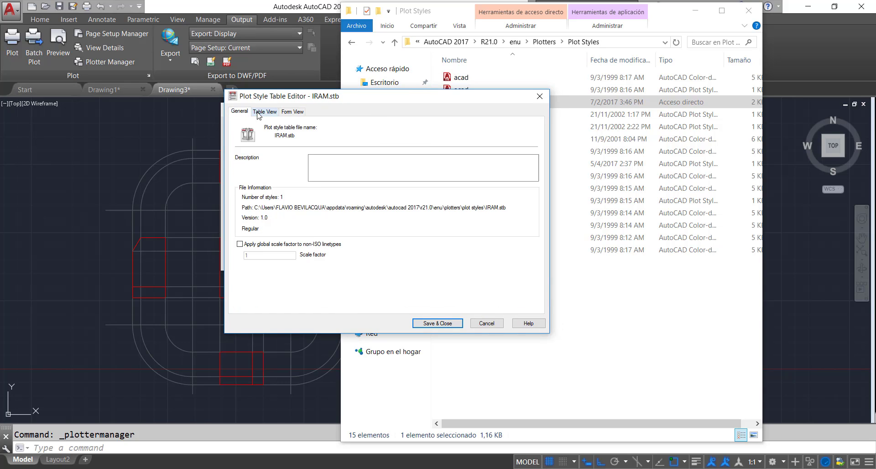
pyautogui.click(257, 114)
pyautogui.click(292, 112)
# Step: Add a plot style 0.1 with Black colour and 0.1000 mm lineweight
pyautogui.click(264, 113)
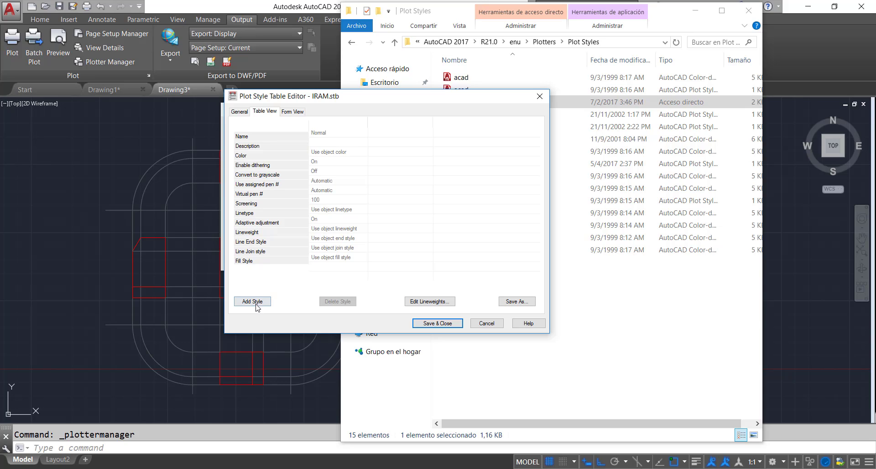
pyautogui.click(267, 305)
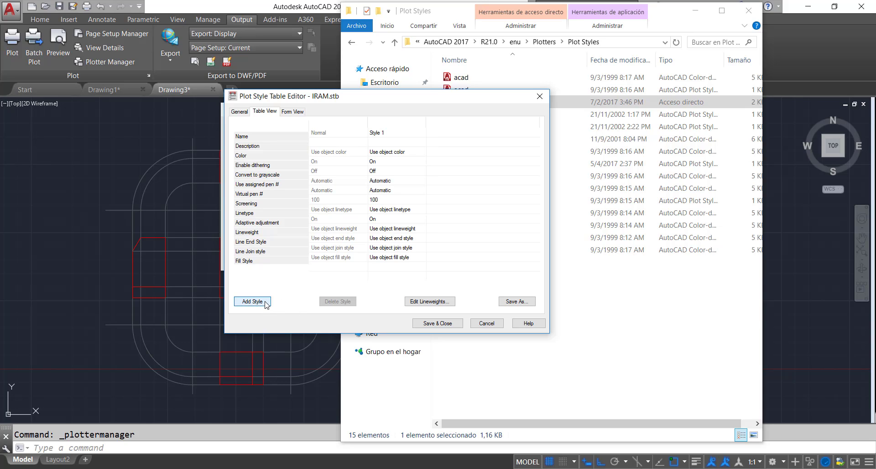
pyautogui.click(398, 133)
pyautogui.write('0.1')
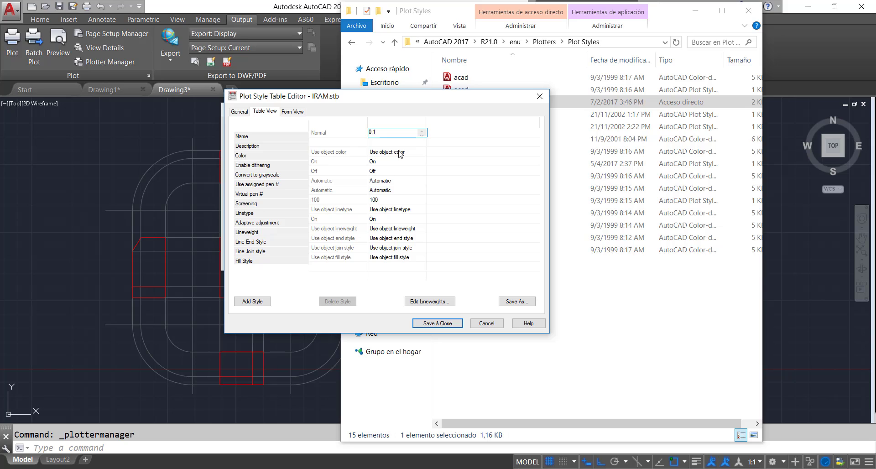
pyautogui.click(399, 154)
pyautogui.click(422, 150)
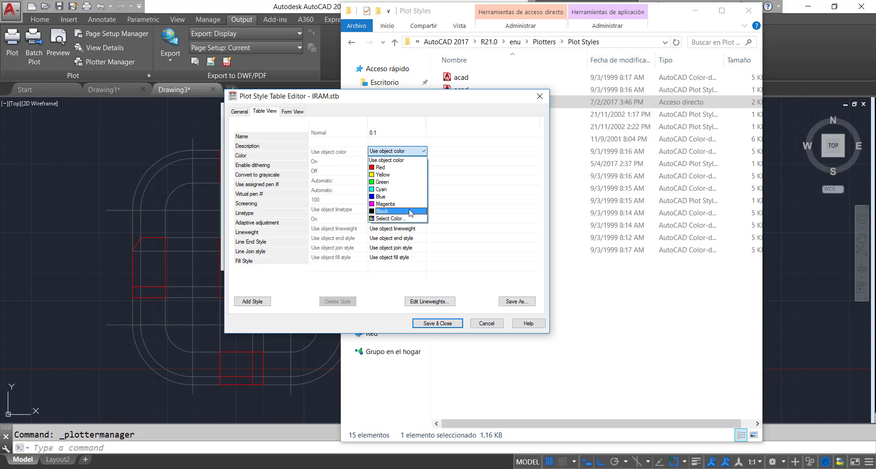
pyautogui.click(410, 212)
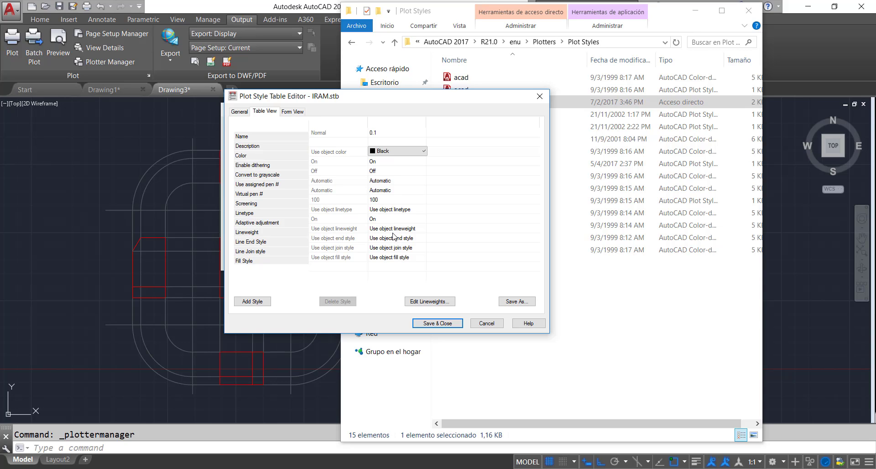
pyautogui.click(395, 228)
pyautogui.click(424, 227)
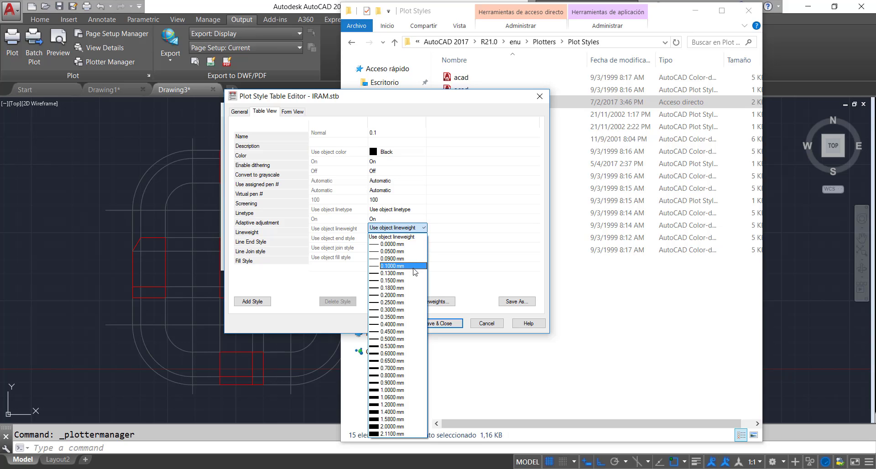
pyautogui.click(403, 266)
# Step: Add a second Black style with 0.4000 mm lineweight and rename it by its pen width
pyautogui.click(252, 300)
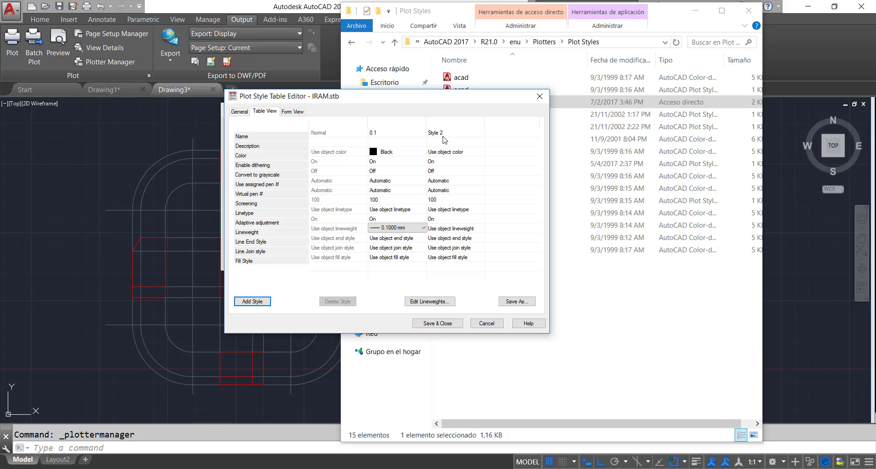
pyautogui.click(458, 152)
pyautogui.click(481, 150)
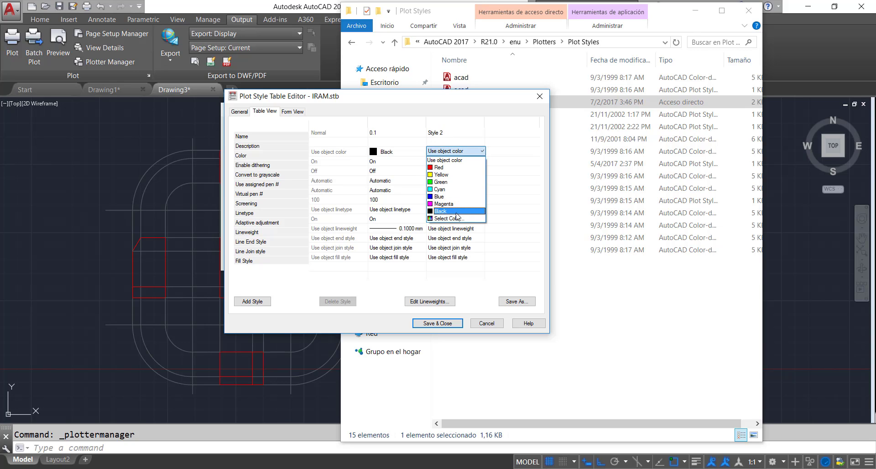
pyautogui.click(456, 211)
pyautogui.click(450, 228)
pyautogui.click(477, 228)
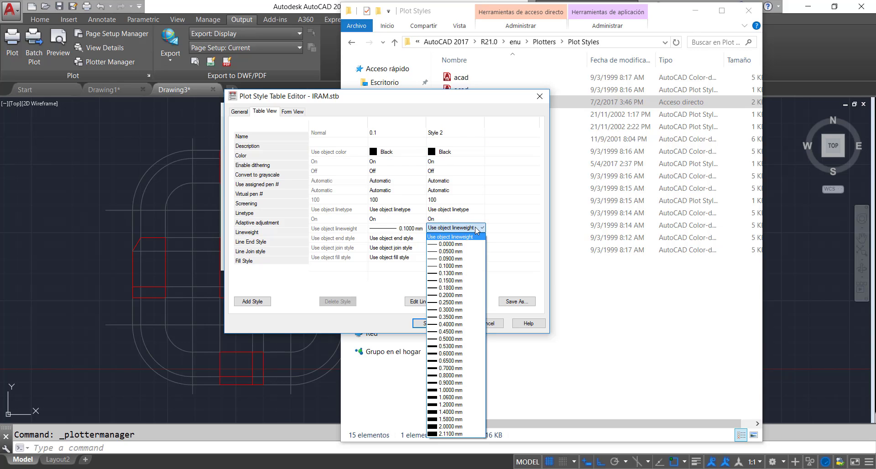
pyautogui.click(461, 324)
pyautogui.moveTo(446, 132); pyautogui.dragTo(405, 130)
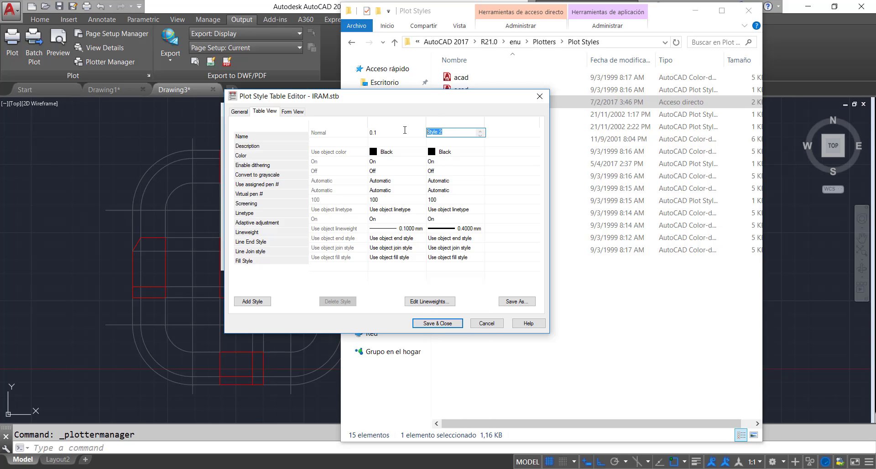
pyautogui.write('0.4')
pyautogui.click(451, 323)
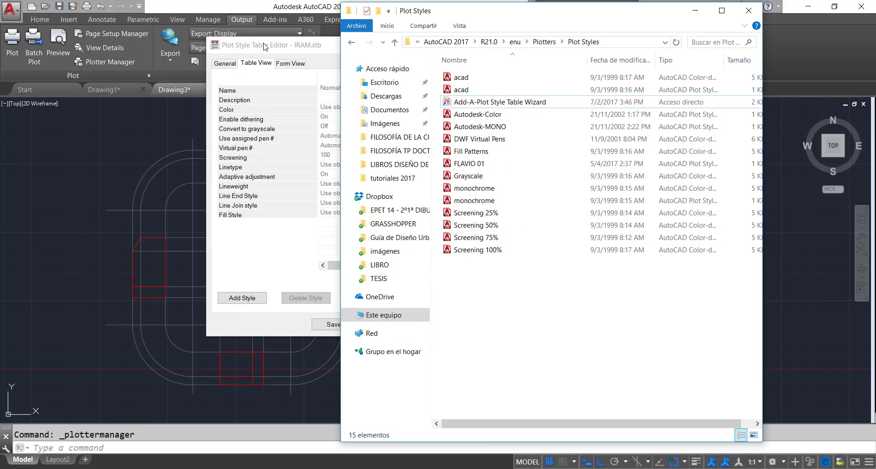
pyautogui.click(264, 44)
pyautogui.moveTo(364, 265); pyautogui.dragTo(443, 265)
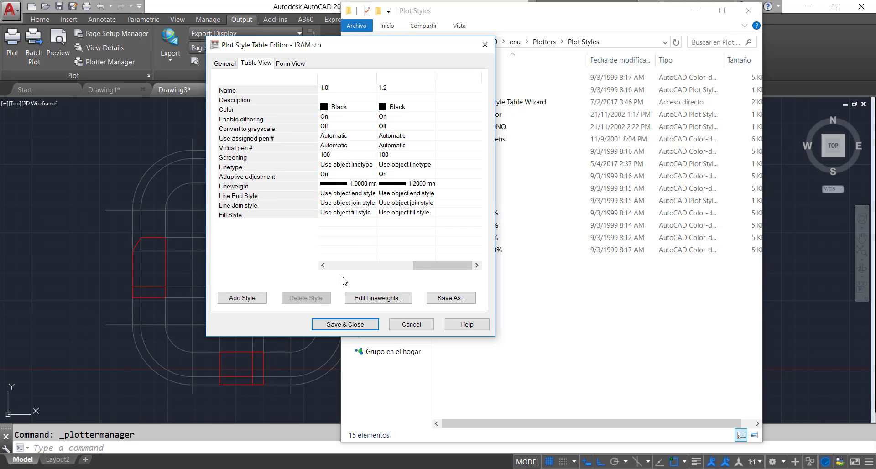
# Step: Save IRAM.stb, finish the wizard, reopen it to check styles, then close the windows
pyautogui.click(350, 325)
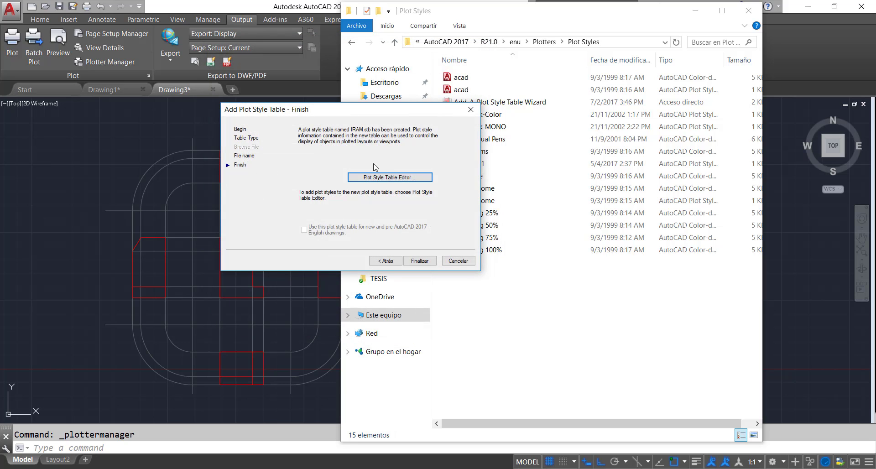
pyautogui.click(417, 263)
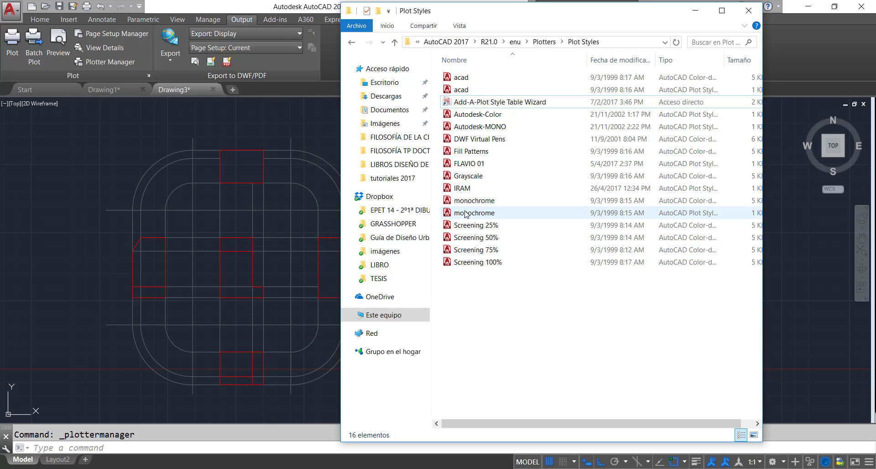
pyautogui.doubleClick(449, 190)
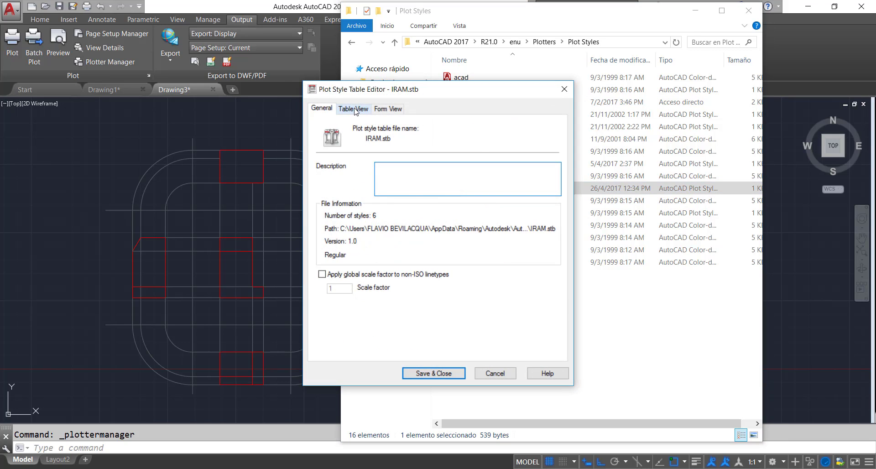
pyautogui.click(355, 111)
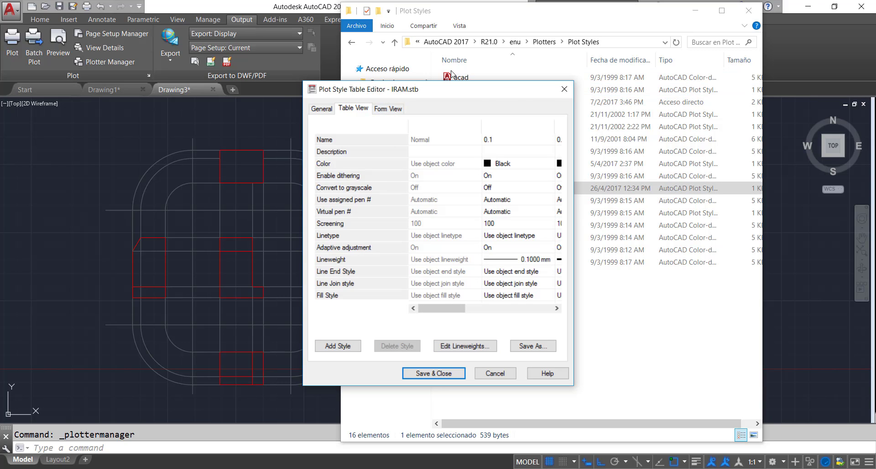
pyautogui.press('Escape')
pyautogui.click(748, 10)
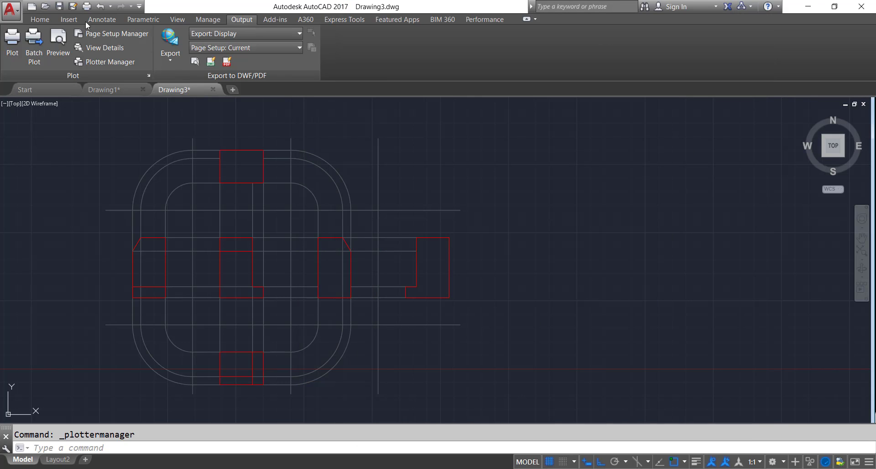
# Step: In Layer Properties, assign Layer1 the 1.0 plot style from IRAM.stb
pyautogui.click(39, 19)
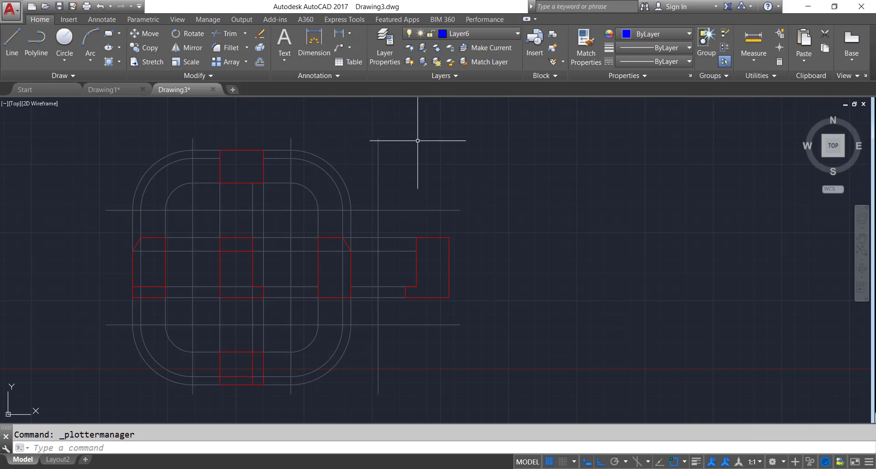
pyautogui.click(385, 37)
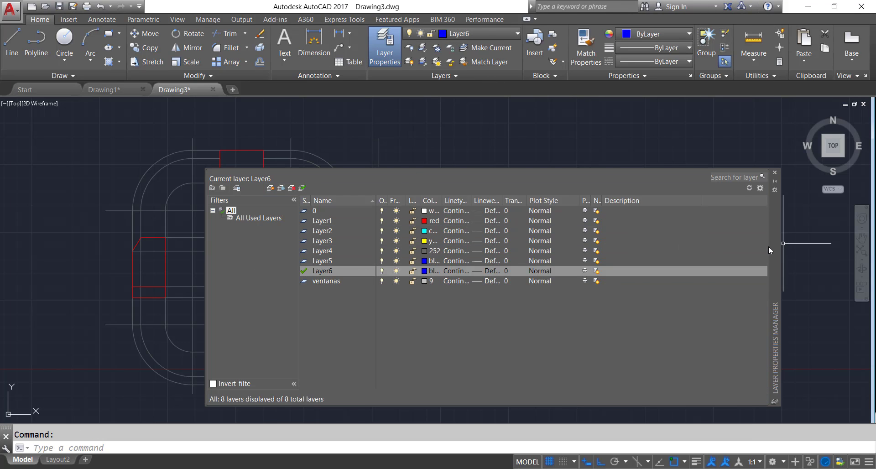
pyautogui.moveTo(774, 252); pyautogui.dragTo(746, 223)
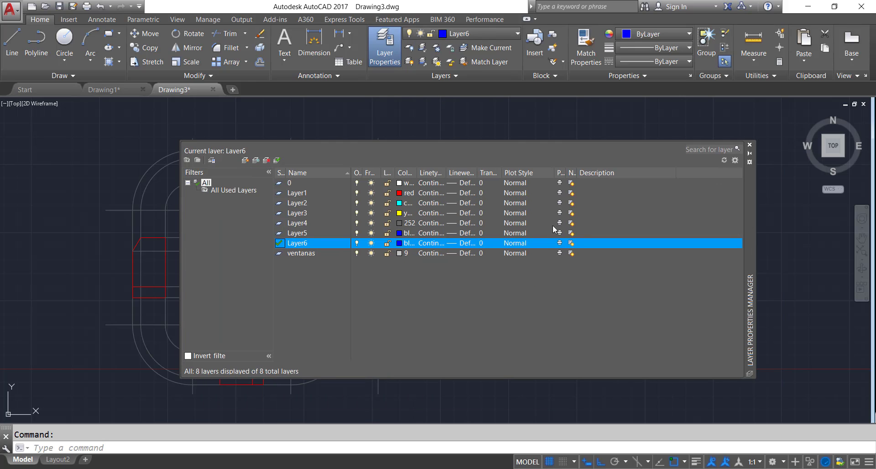
pyautogui.click(520, 194)
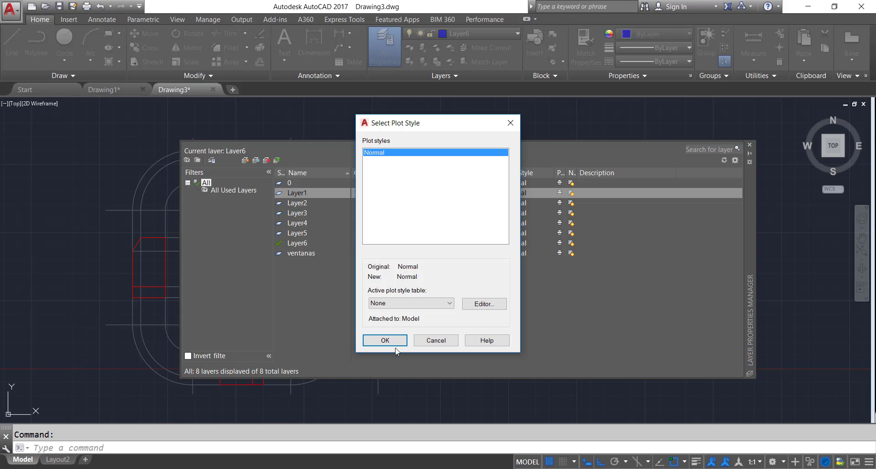
pyautogui.click(450, 304)
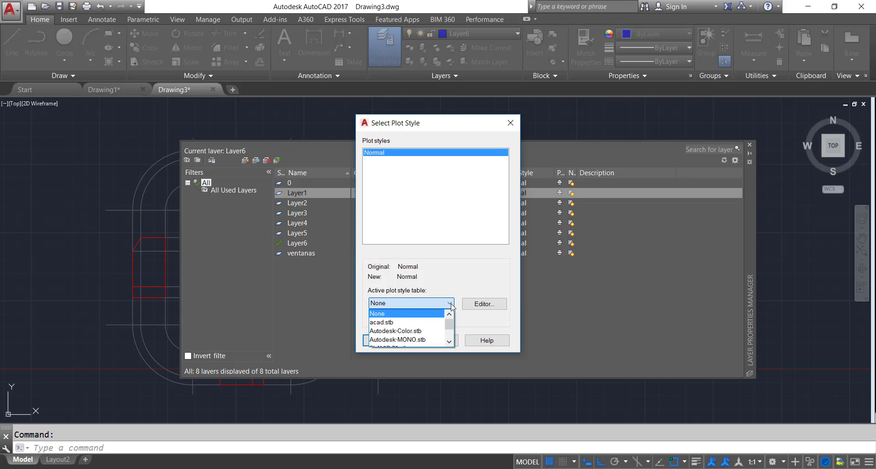
pyautogui.moveTo(450, 325); pyautogui.dragTo(451, 332)
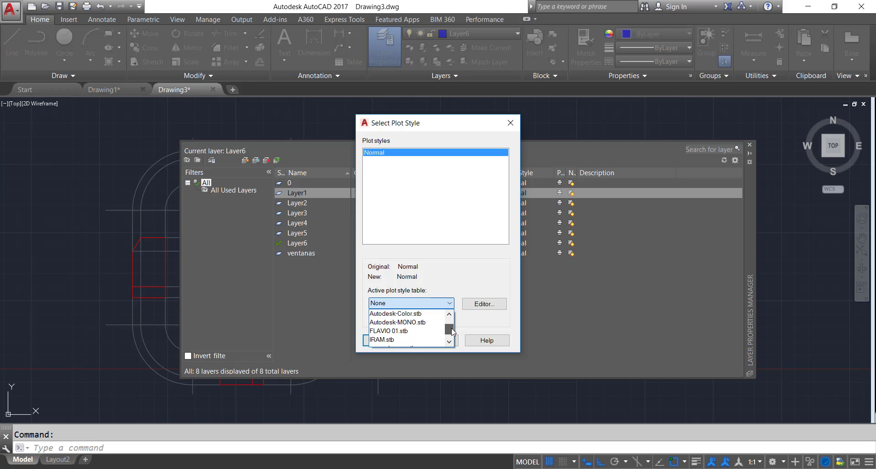
pyautogui.click(431, 340)
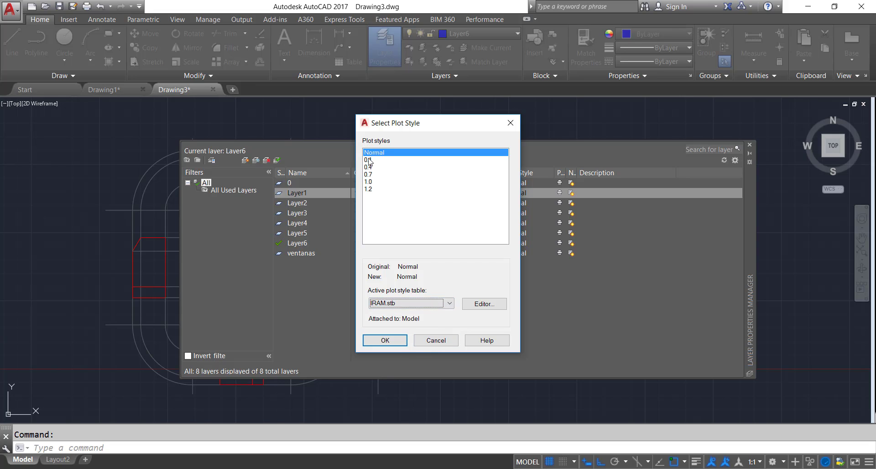
pyautogui.click(370, 189)
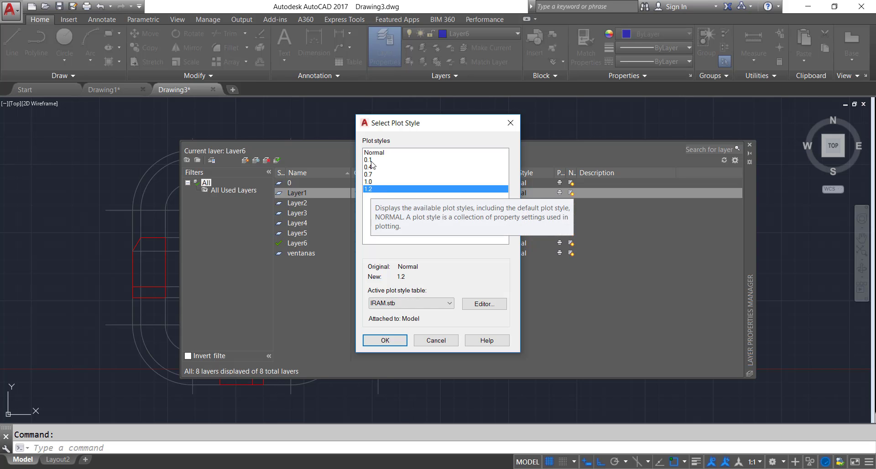
pyautogui.click(369, 181)
pyautogui.click(402, 346)
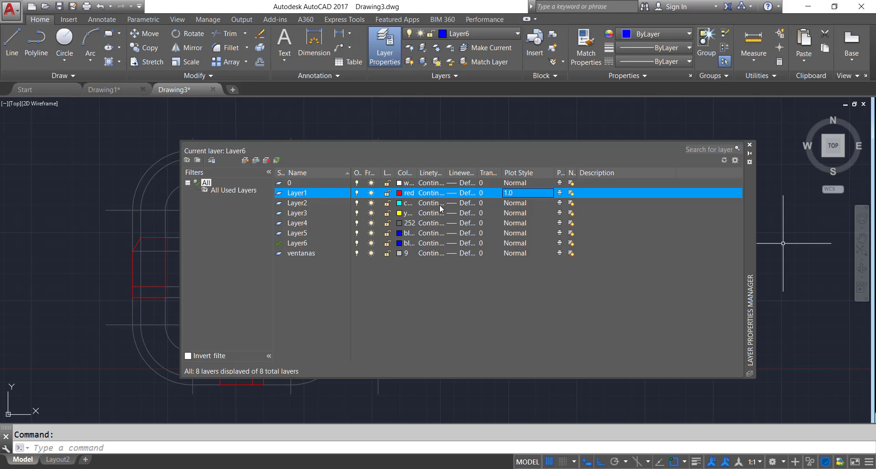
# Step: Assign plot style 0.1 to Layer4 and 1.0 to Layer5
pyautogui.click(467, 223)
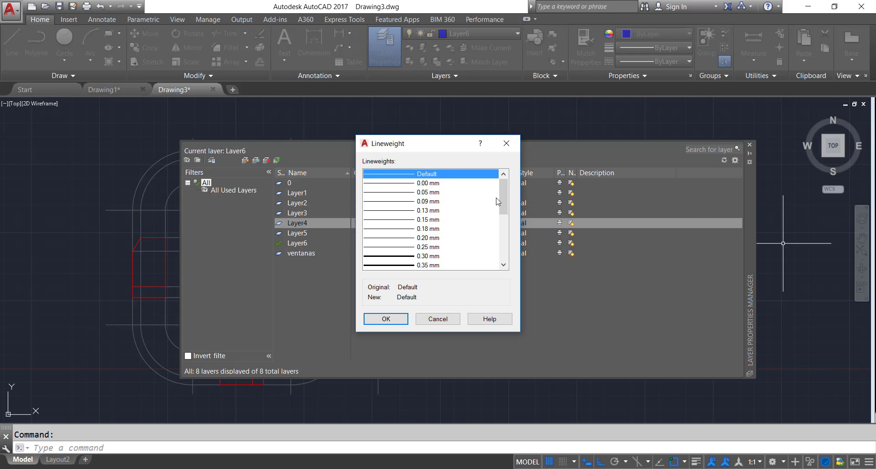
pyautogui.click(443, 319)
pyautogui.click(517, 224)
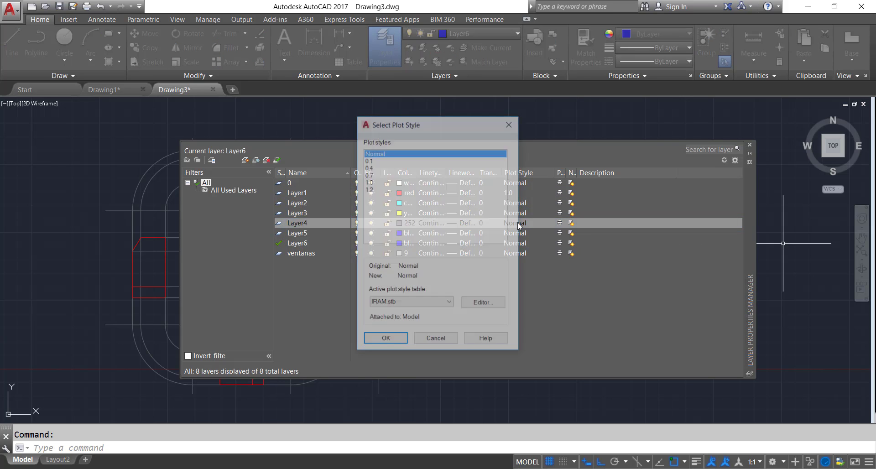
pyautogui.click(368, 160)
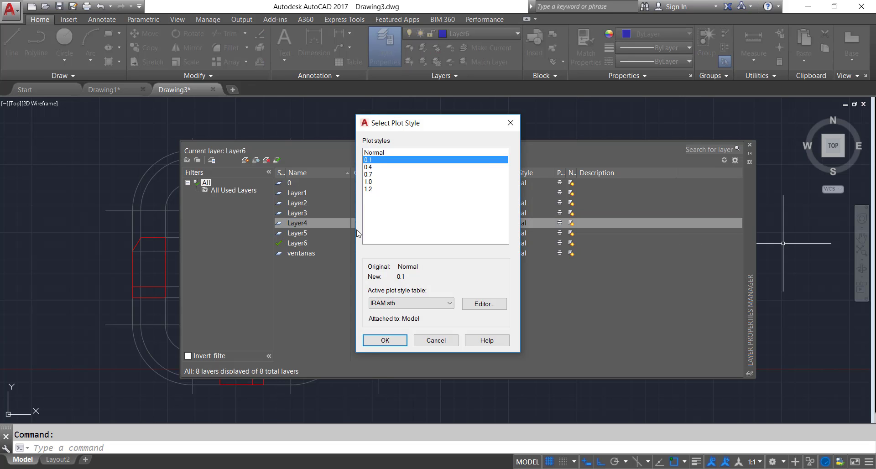
pyautogui.click(385, 340)
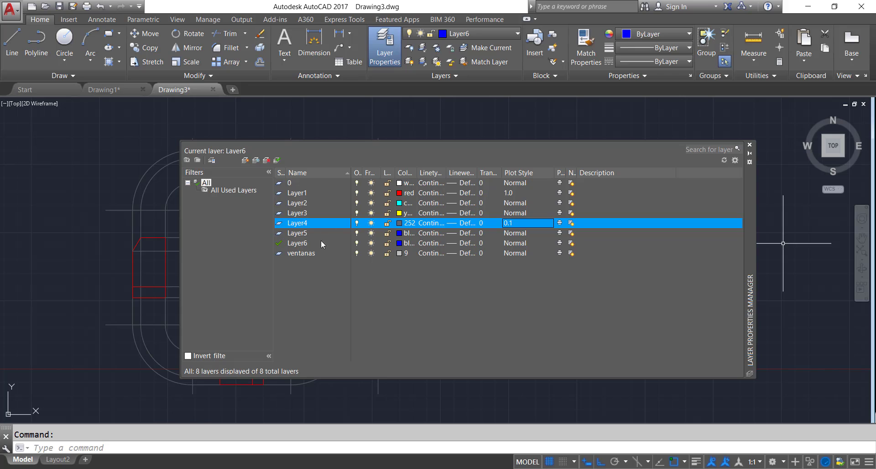
pyautogui.click(510, 236)
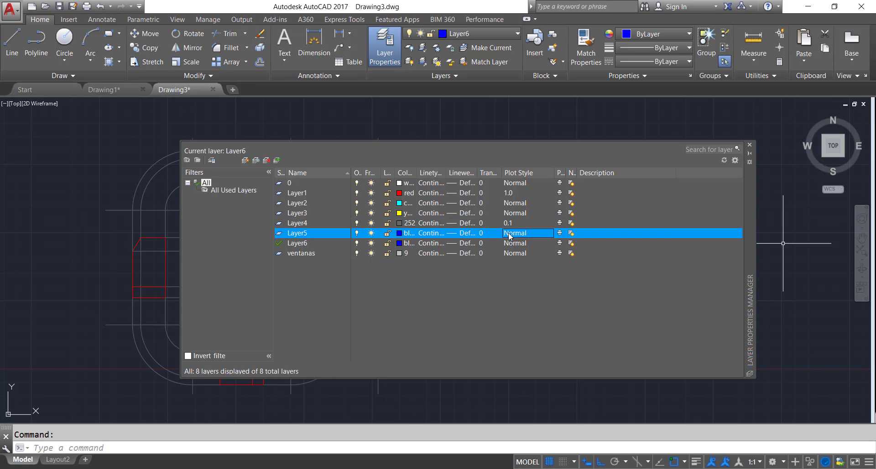
pyautogui.click(510, 236)
pyautogui.click(370, 181)
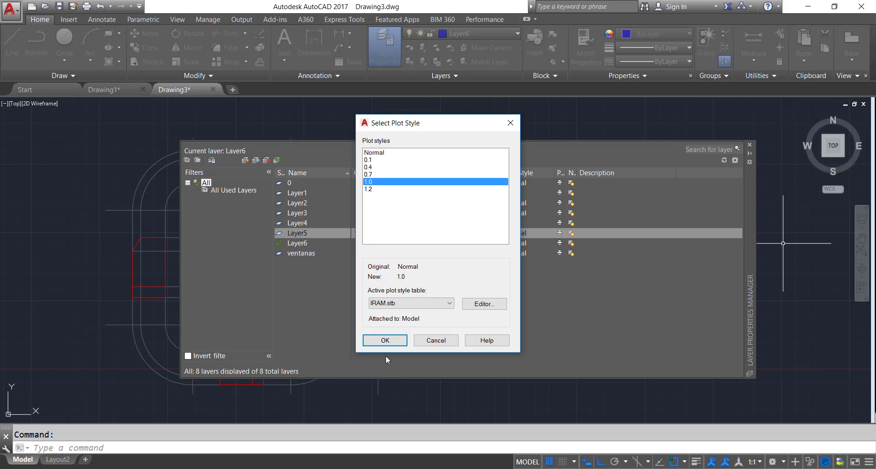
pyautogui.click(391, 340)
# Step: Assign plot style 1.2 to Layer6, close Layer Properties, and return to the A3 layout
pyautogui.click(521, 243)
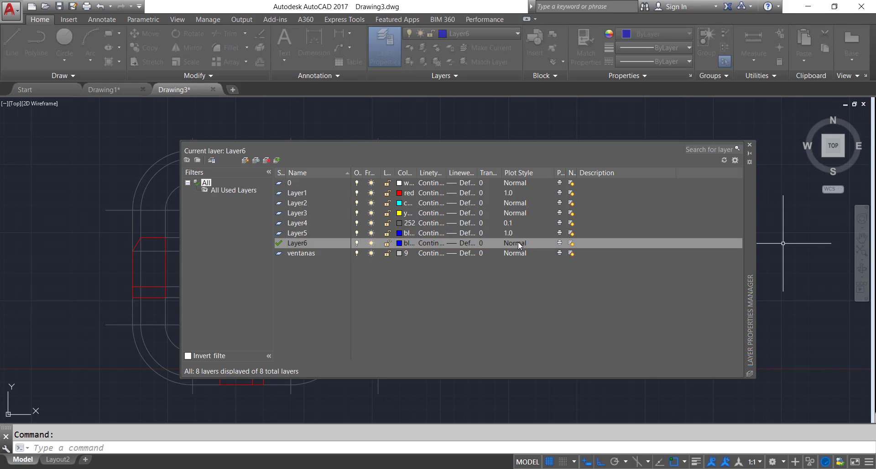
pyautogui.click(521, 242)
pyautogui.click(367, 189)
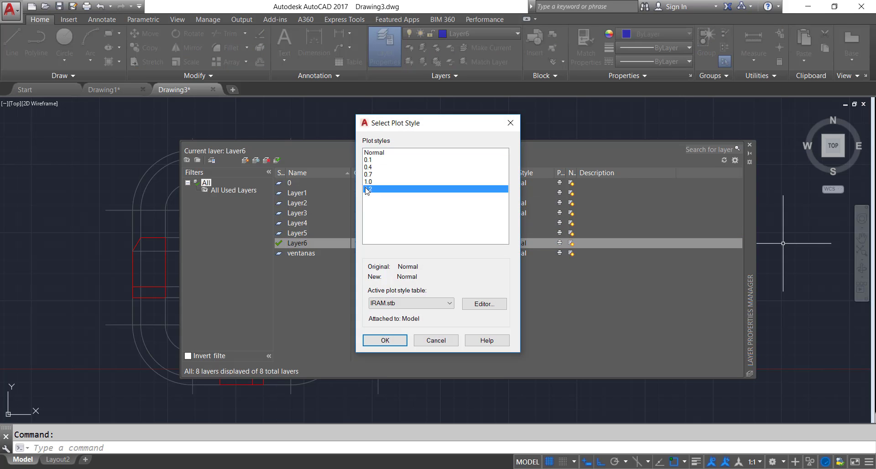
pyautogui.click(378, 338)
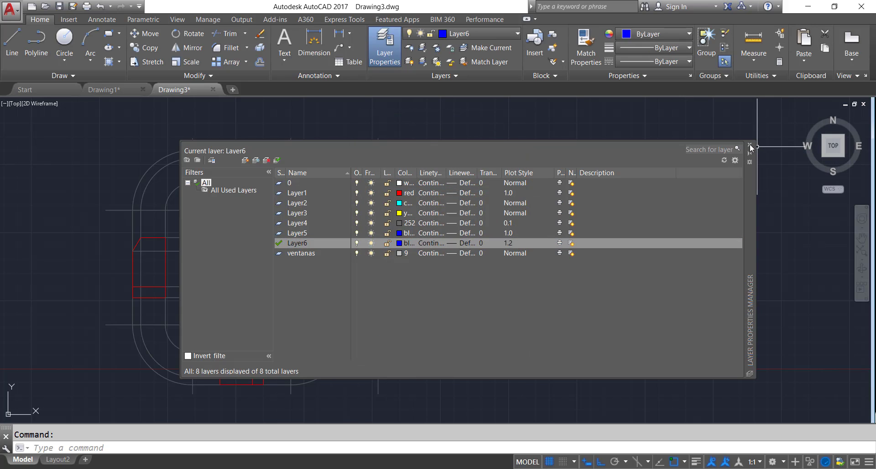
pyautogui.click(749, 145)
pyautogui.click(58, 460)
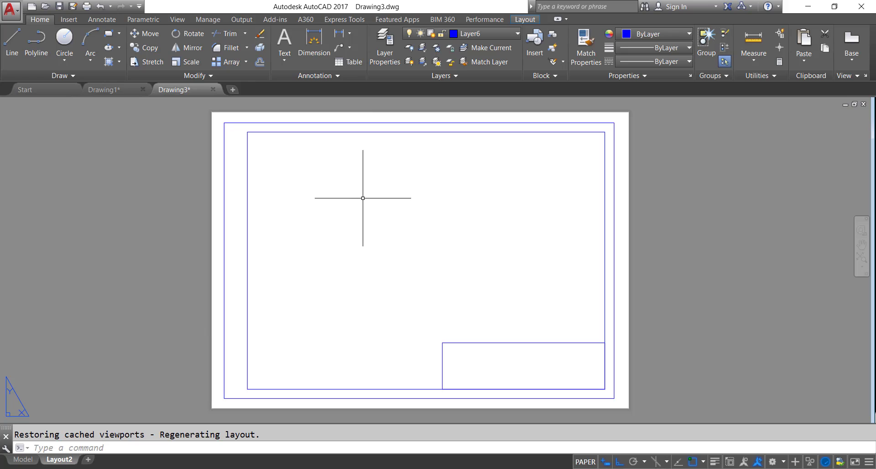
# Step: With ventanas current, create a rectangular viewport spanning the inner border's opposite corners
pyautogui.click(496, 33)
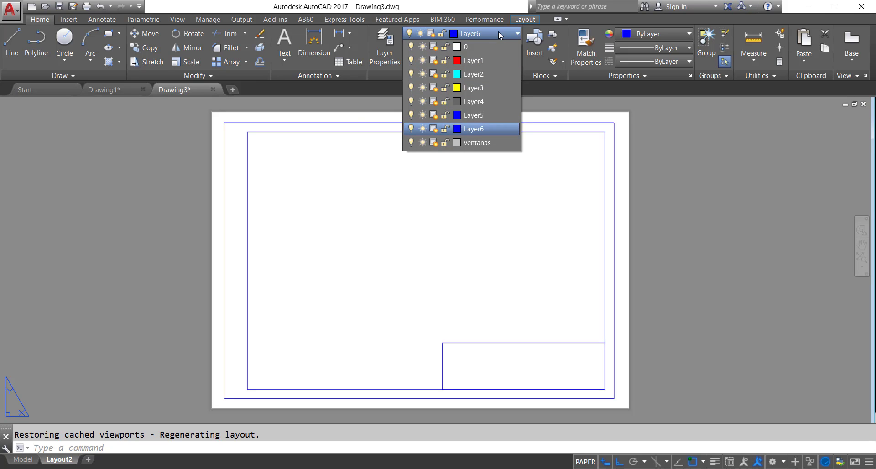
pyautogui.click(505, 146)
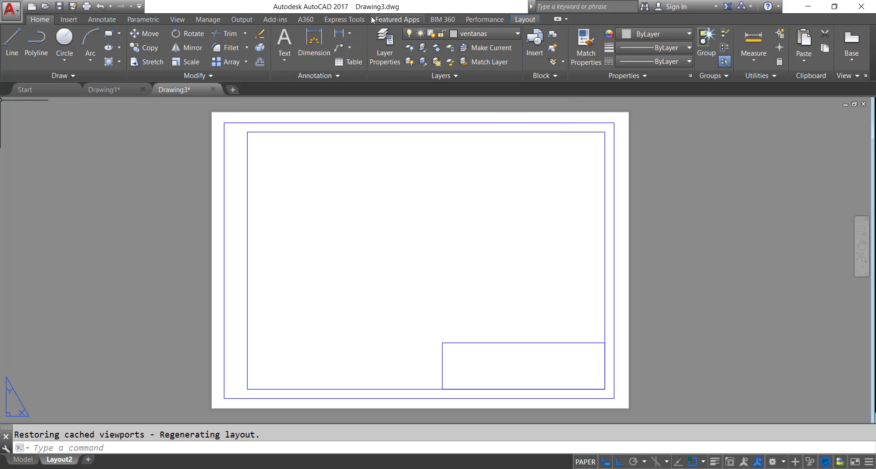
pyautogui.click(212, 20)
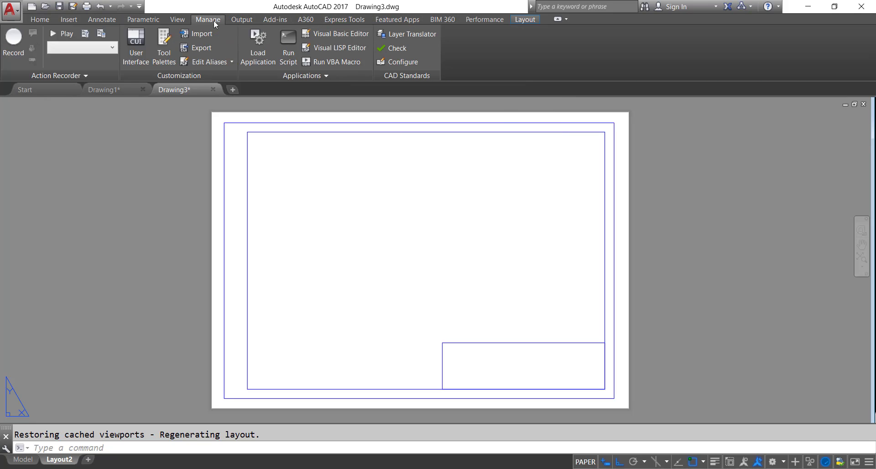
pyautogui.click(523, 20)
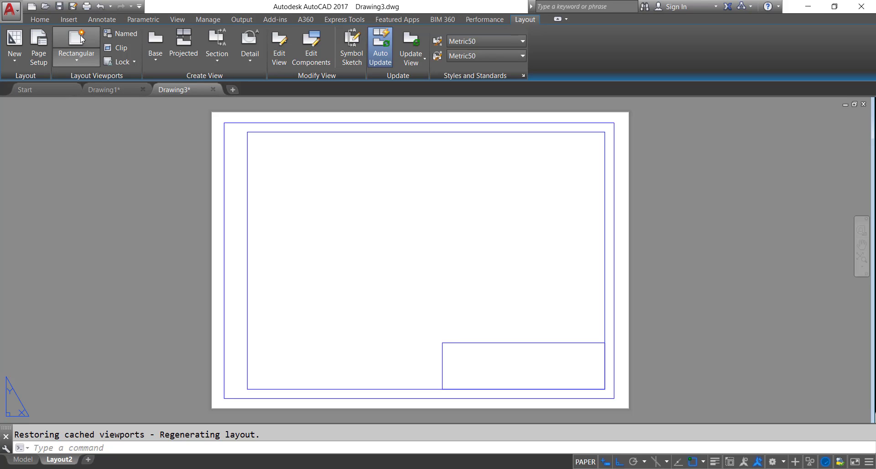
pyautogui.click(76, 46)
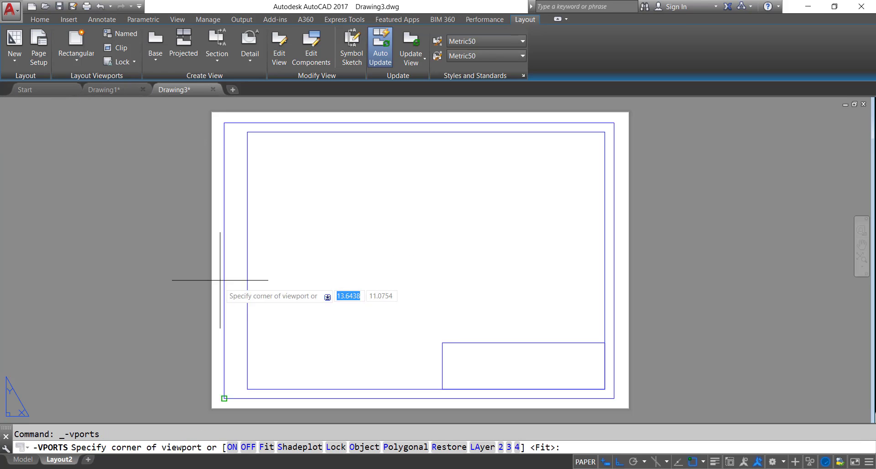
pyautogui.click(249, 389)
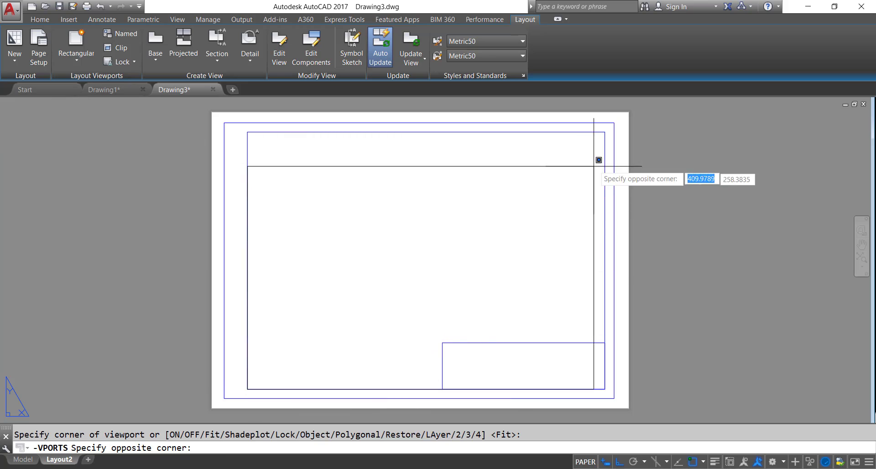
pyautogui.click(604, 132)
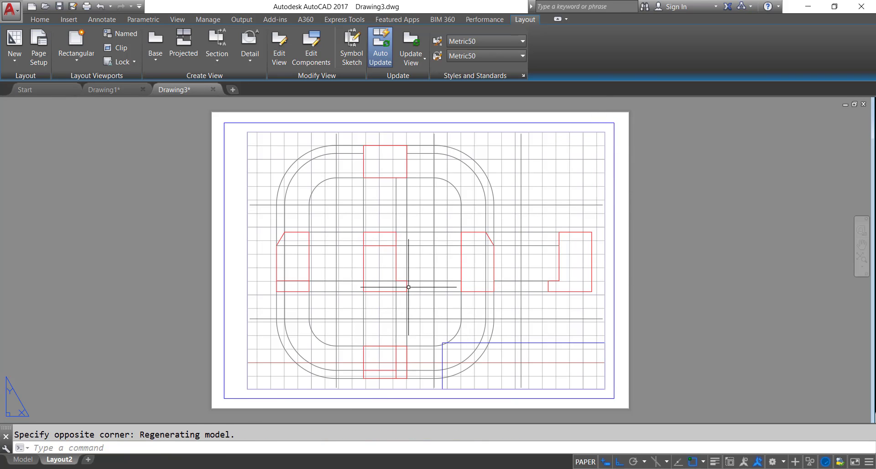
pyautogui.click(20, 459)
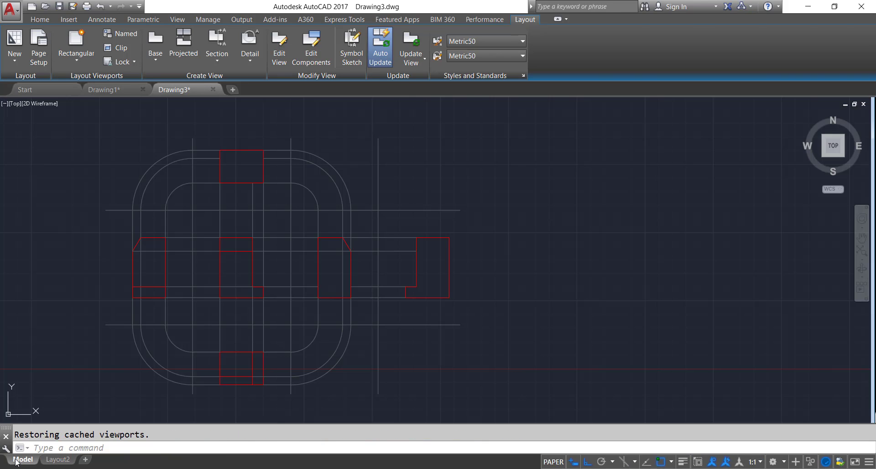
pyautogui.click(59, 459)
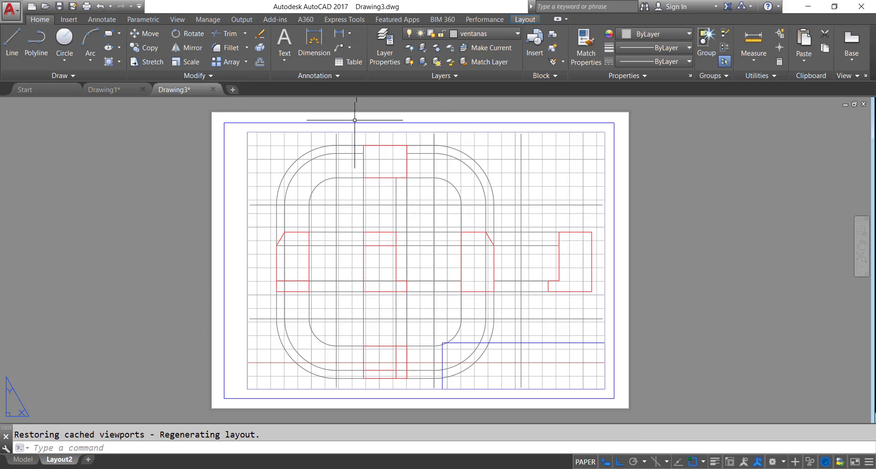